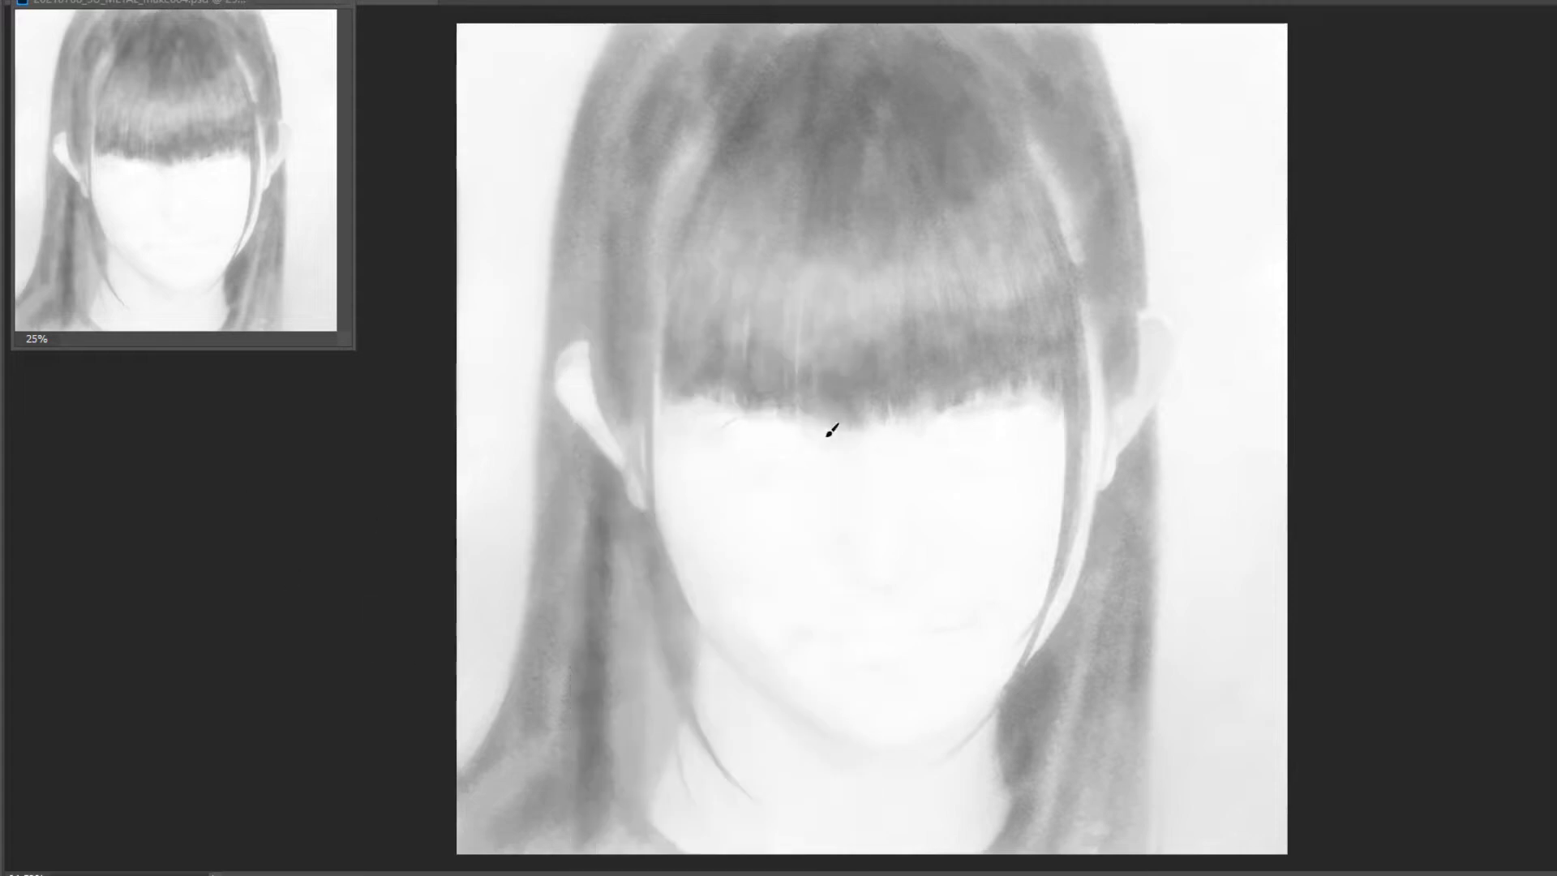
# Block in rough shading over the eyes, nose, mouth, jaw, cheeks and right-side hair.
pyautogui.moveTo(710, 428)
pyautogui.mouseDown()
pyautogui.moveTo(819, 444)
pyautogui.moveTo(787, 437)
pyautogui.mouseUp()
pyautogui.moveTo(937, 440)
pyautogui.mouseDown()
pyautogui.moveTo(1033, 413)
pyautogui.moveTo(957, 426)
pyautogui.mouseUp()
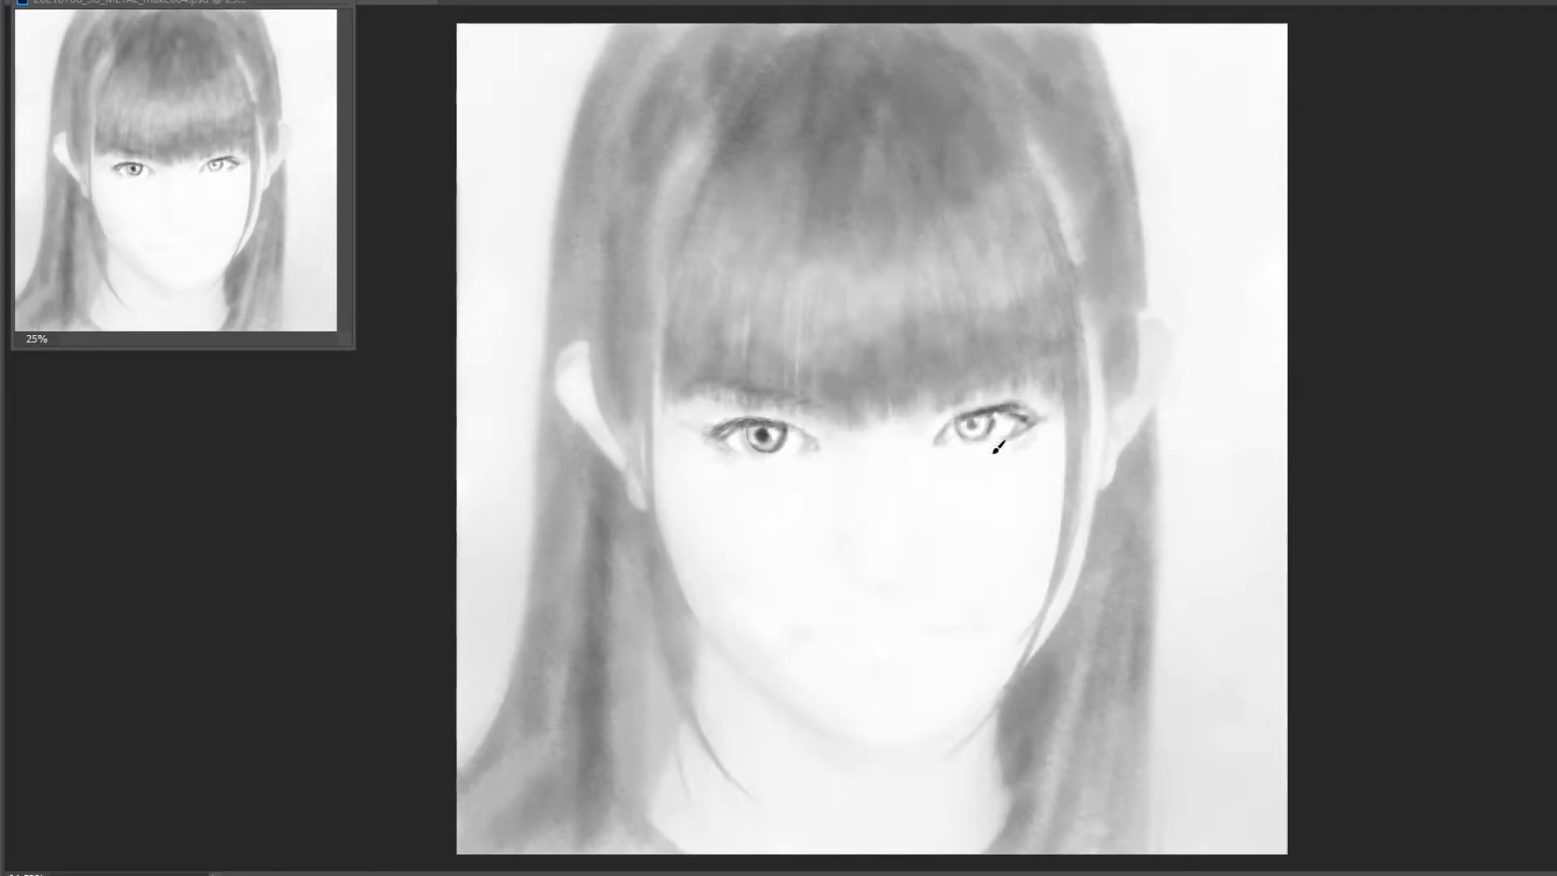
pyautogui.moveTo(827, 568); pyautogui.dragTo(916, 580)
pyautogui.moveTo(790, 632)
pyautogui.mouseDown()
pyautogui.moveTo(965, 629)
pyautogui.moveTo(940, 657)
pyautogui.mouseUp()
pyautogui.moveTo(843, 637)
pyautogui.mouseDown()
pyautogui.moveTo(892, 592)
pyautogui.moveTo(940, 633)
pyautogui.mouseUp()
pyautogui.moveTo(730, 665); pyautogui.dragTo(1007, 719)
pyautogui.moveTo(677, 406); pyautogui.dragTo(673, 722)
pyautogui.moveTo(1054, 365); pyautogui.dragTo(921, 619)
pyautogui.moveTo(681, 381)
pyautogui.mouseDown()
pyautogui.moveTo(975, 449)
pyautogui.moveTo(927, 465)
pyautogui.mouseUp()
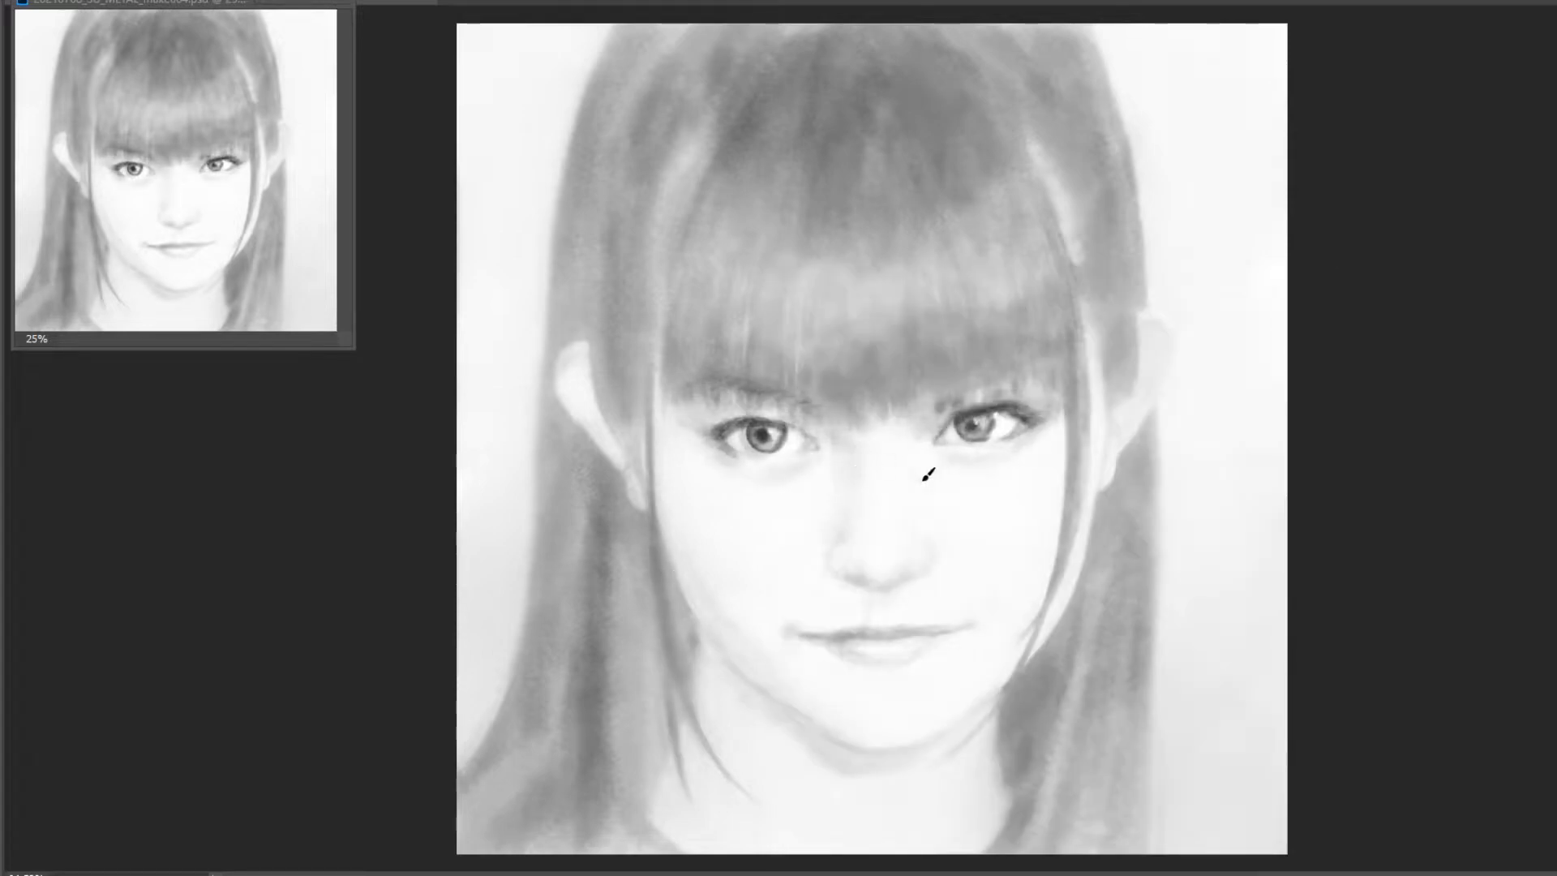
pyautogui.moveTo(689, 414); pyautogui.dragTo(1030, 430)
pyautogui.moveTo(673, 591); pyautogui.dragTo(883, 762)
pyautogui.moveTo(924, 381); pyautogui.dragTo(1045, 365)
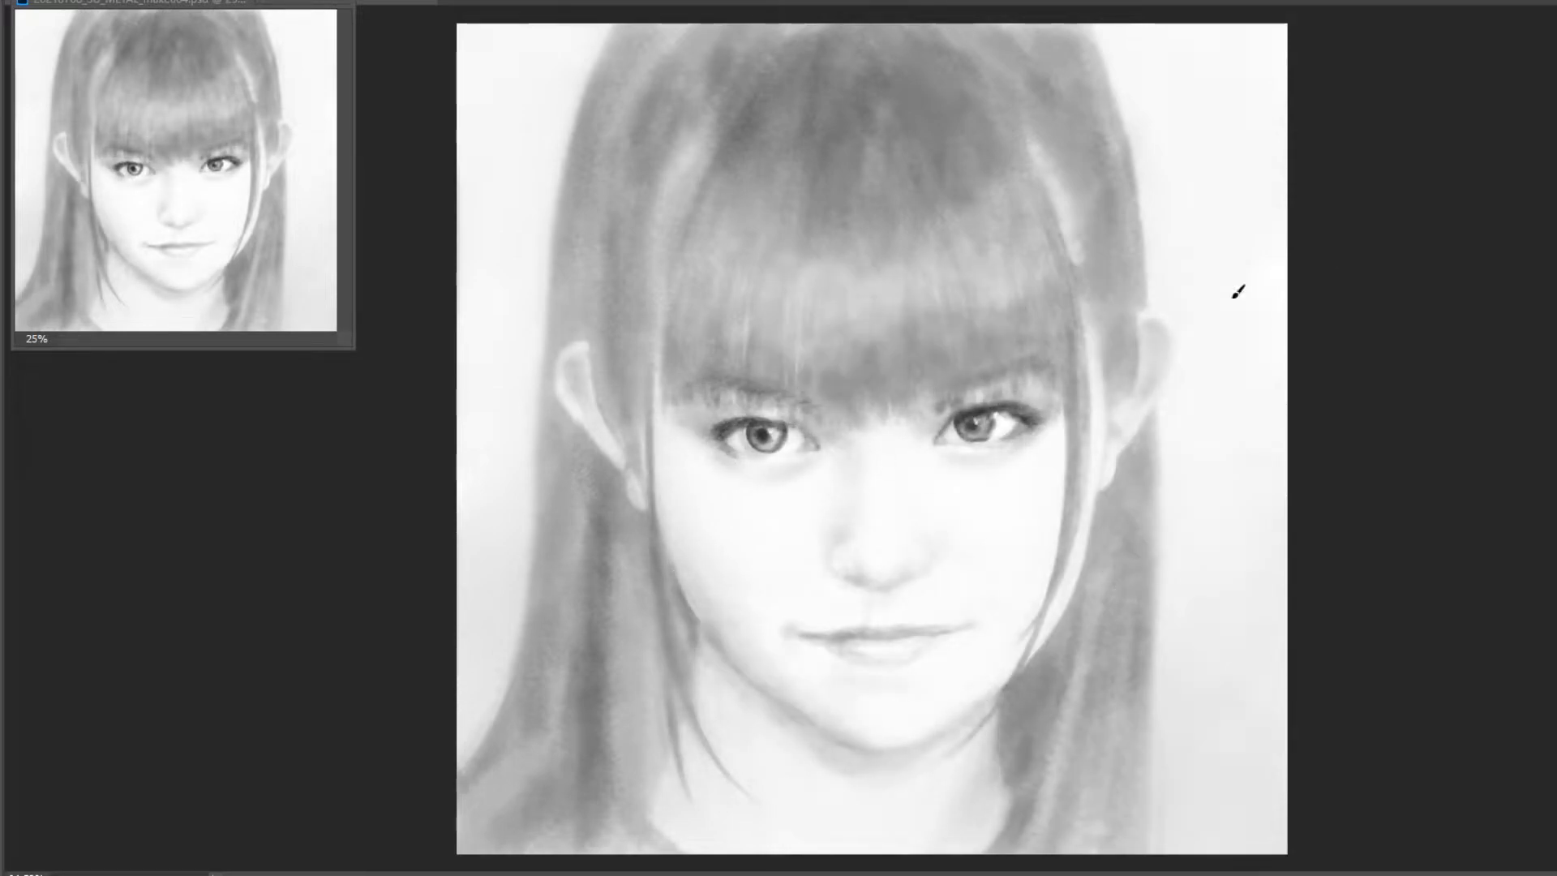
# Paint eye and eyebrow strokes across both eyes.
pyautogui.rightClick(845, 410)
pyautogui.press('Return')
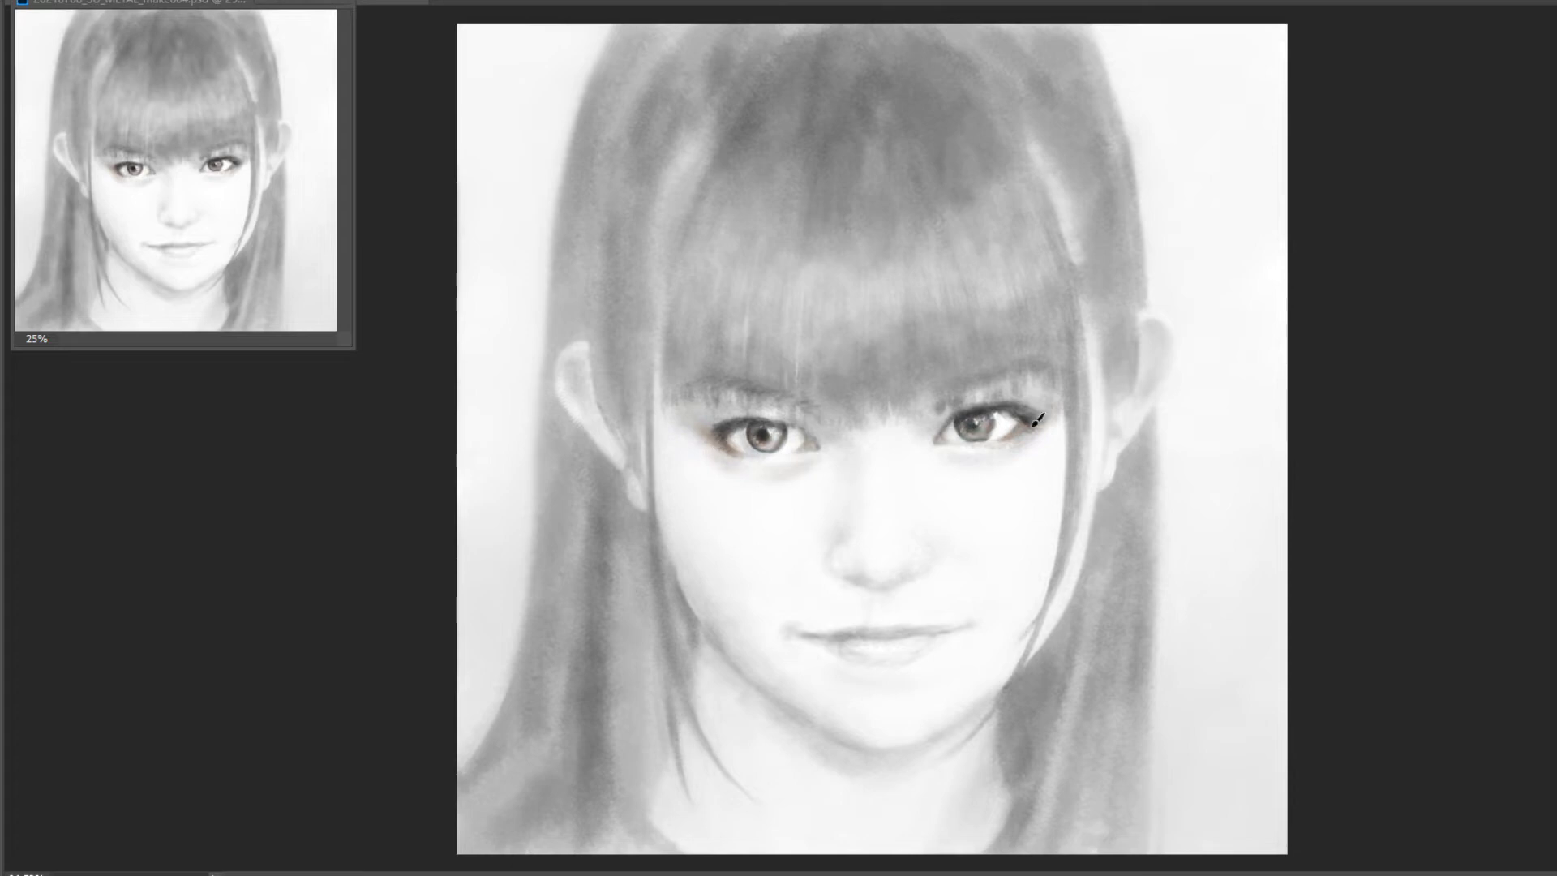
pyautogui.moveTo(750, 438); pyautogui.dragTo(993, 428)
pyautogui.rightClick(1204, 323)
pyautogui.press('Return')
pyautogui.moveTo(689, 422)
pyautogui.mouseDown()
pyautogui.moveTo(596, 385)
pyautogui.moveTo(1029, 399)
pyautogui.moveTo(737, 393)
pyautogui.moveTo(990, 730)
pyautogui.moveTo(941, 535)
pyautogui.moveTo(819, 633)
pyautogui.moveTo(1018, 406)
pyautogui.moveTo(754, 445)
pyautogui.moveTo(816, 441)
pyautogui.mouseUp()
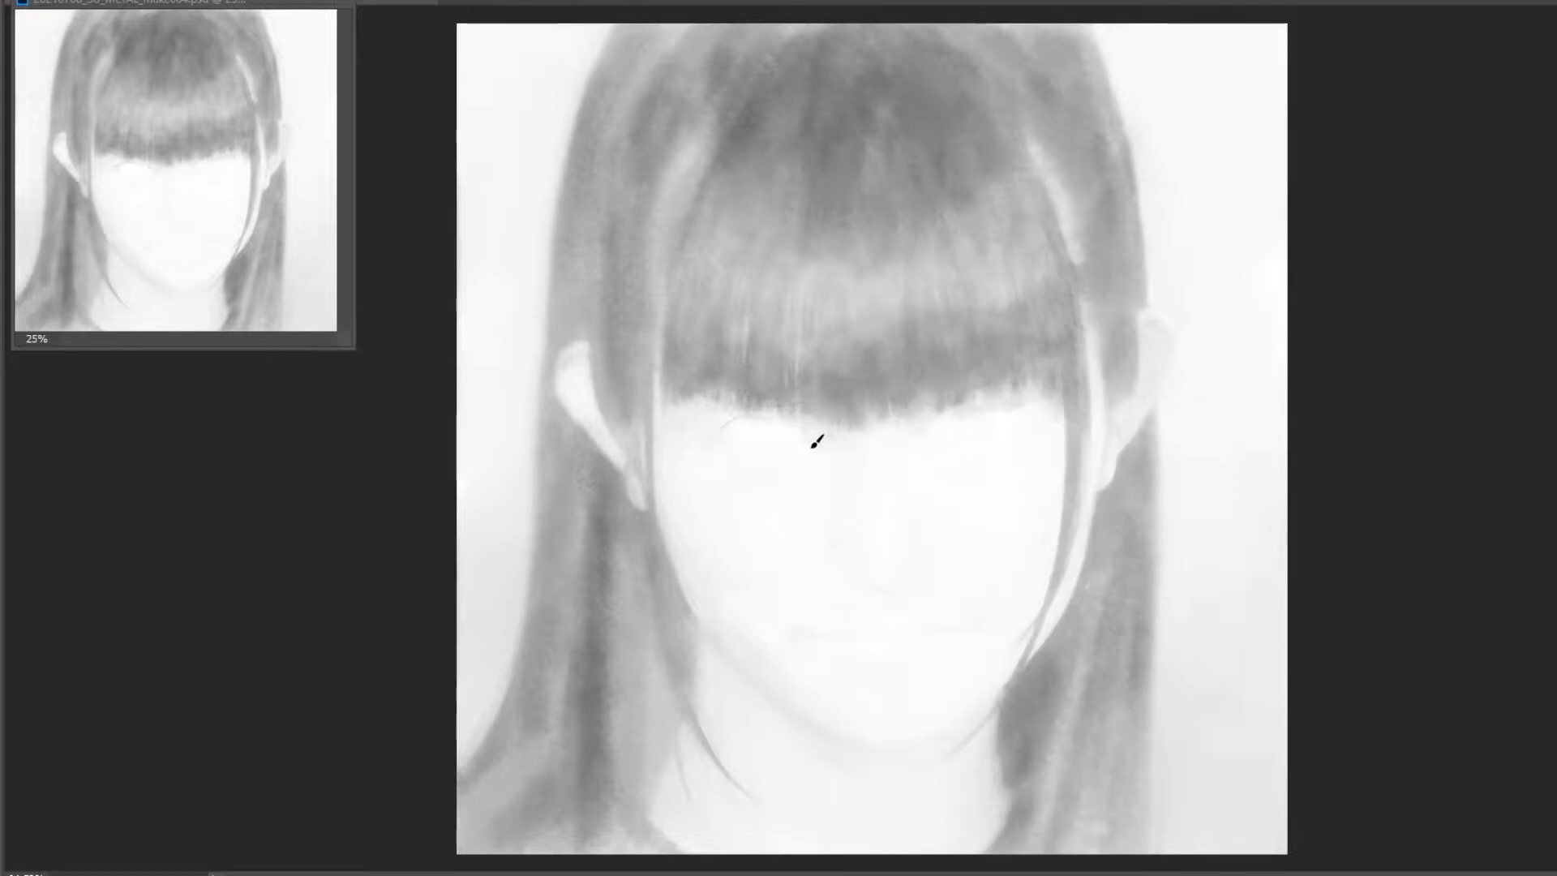
# Set the pencil to 1 px and draw a thin, curving eyebrow line under the bangs.
pyautogui.rightClick(573, 584)
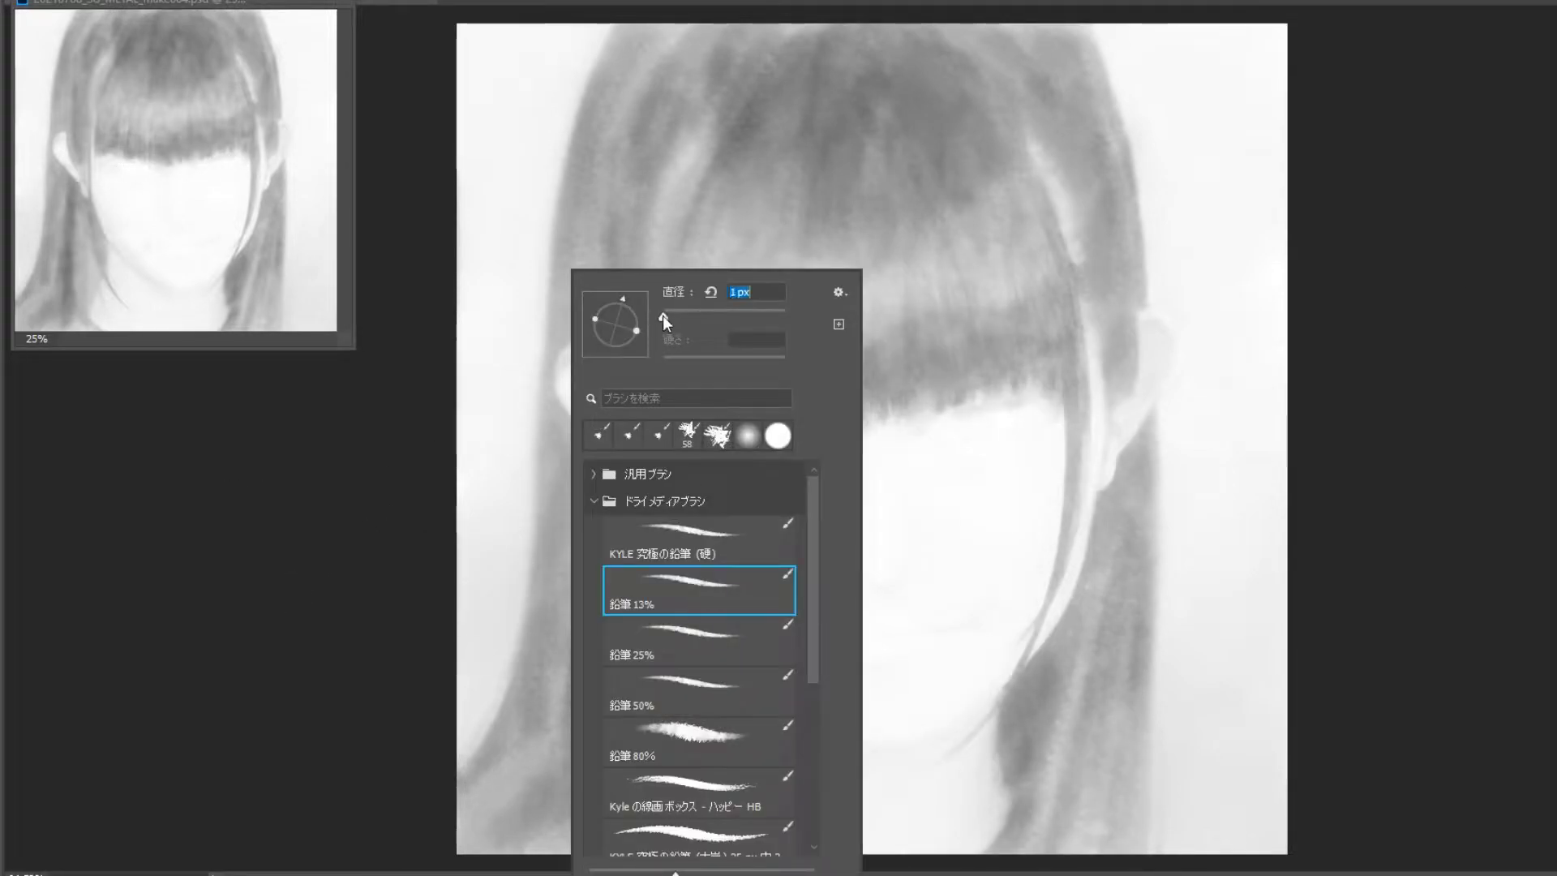
pyautogui.press('Return')
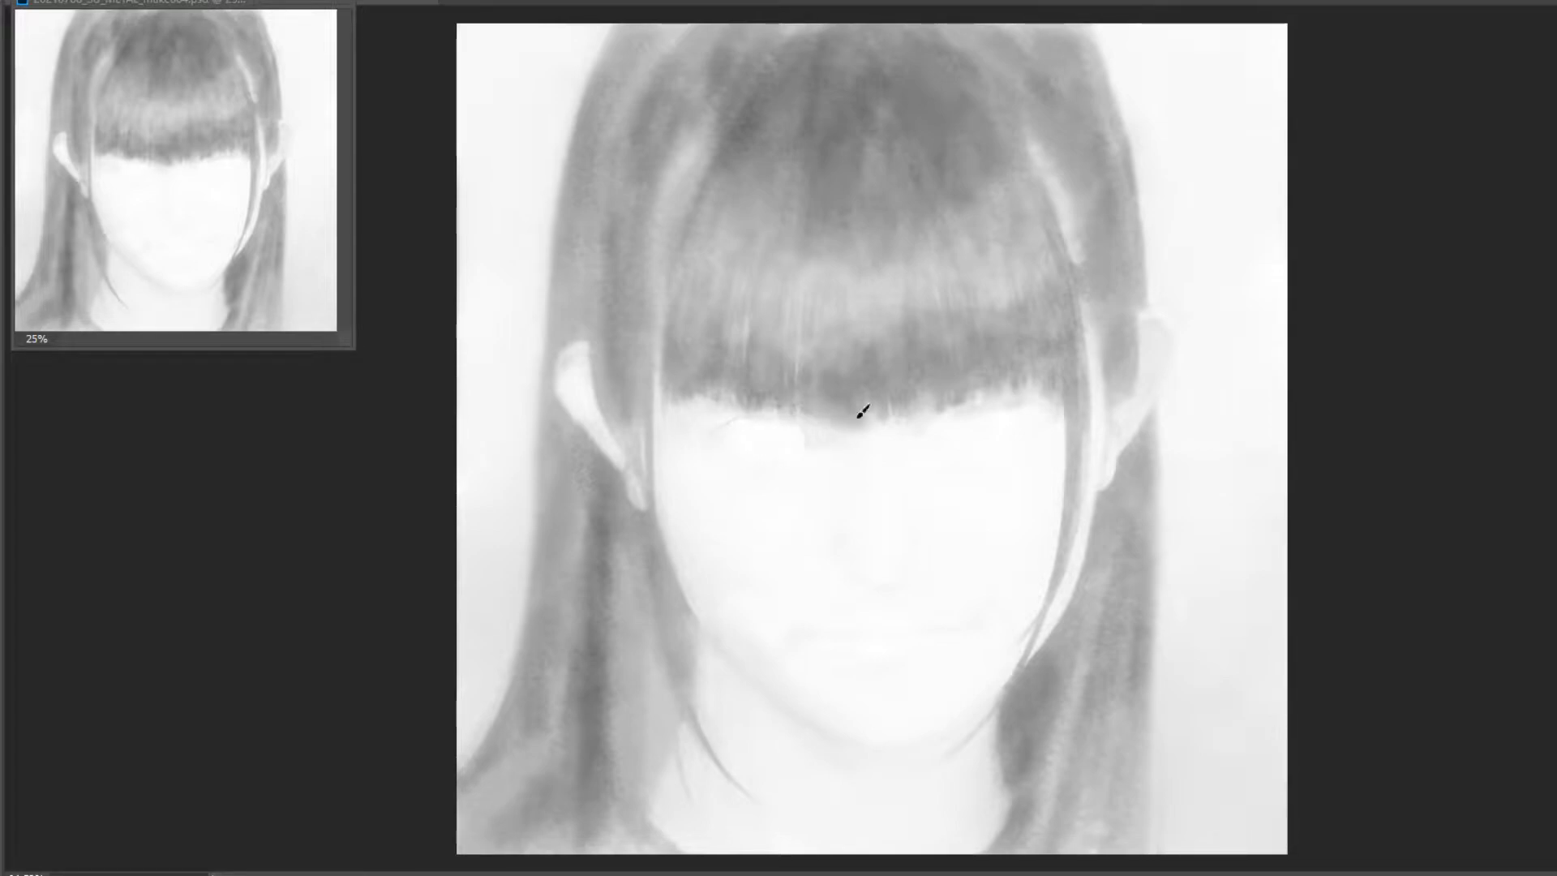
pyautogui.moveTo(794, 428); pyautogui.dragTo(746, 420)
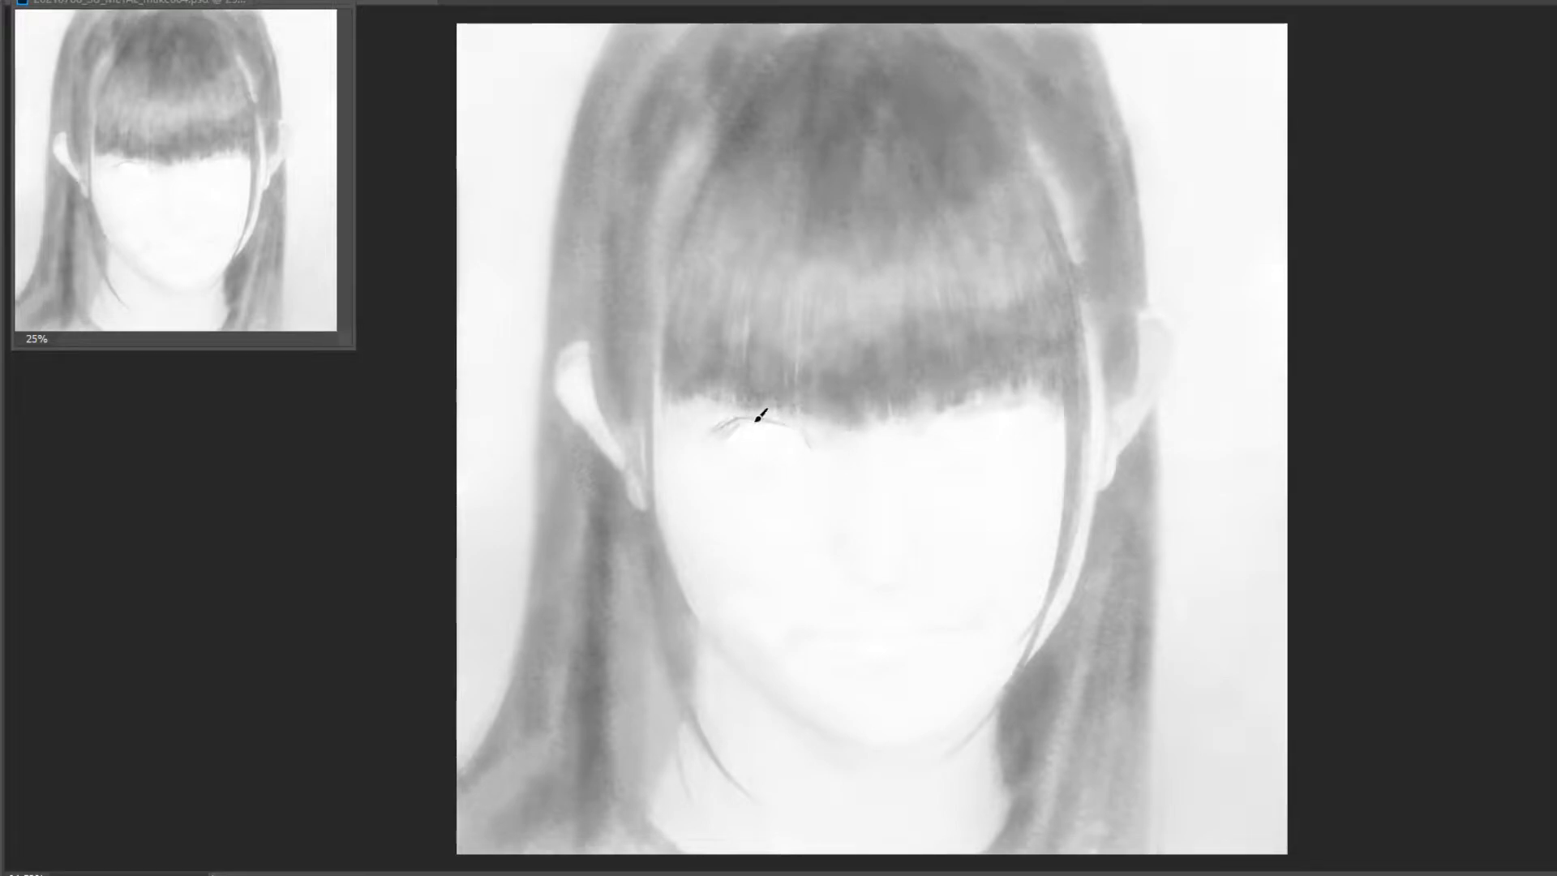
pyautogui.rightClick(823, 406)
pyautogui.press('Return')
pyautogui.moveTo(761, 412)
pyautogui.mouseDown()
pyautogui.moveTo(712, 436)
pyautogui.moveTo(795, 421)
pyautogui.moveTo(819, 448)
pyautogui.moveTo(759, 424)
pyautogui.moveTo(730, 434)
pyautogui.moveTo(792, 421)
pyautogui.moveTo(767, 438)
pyautogui.mouseUp()
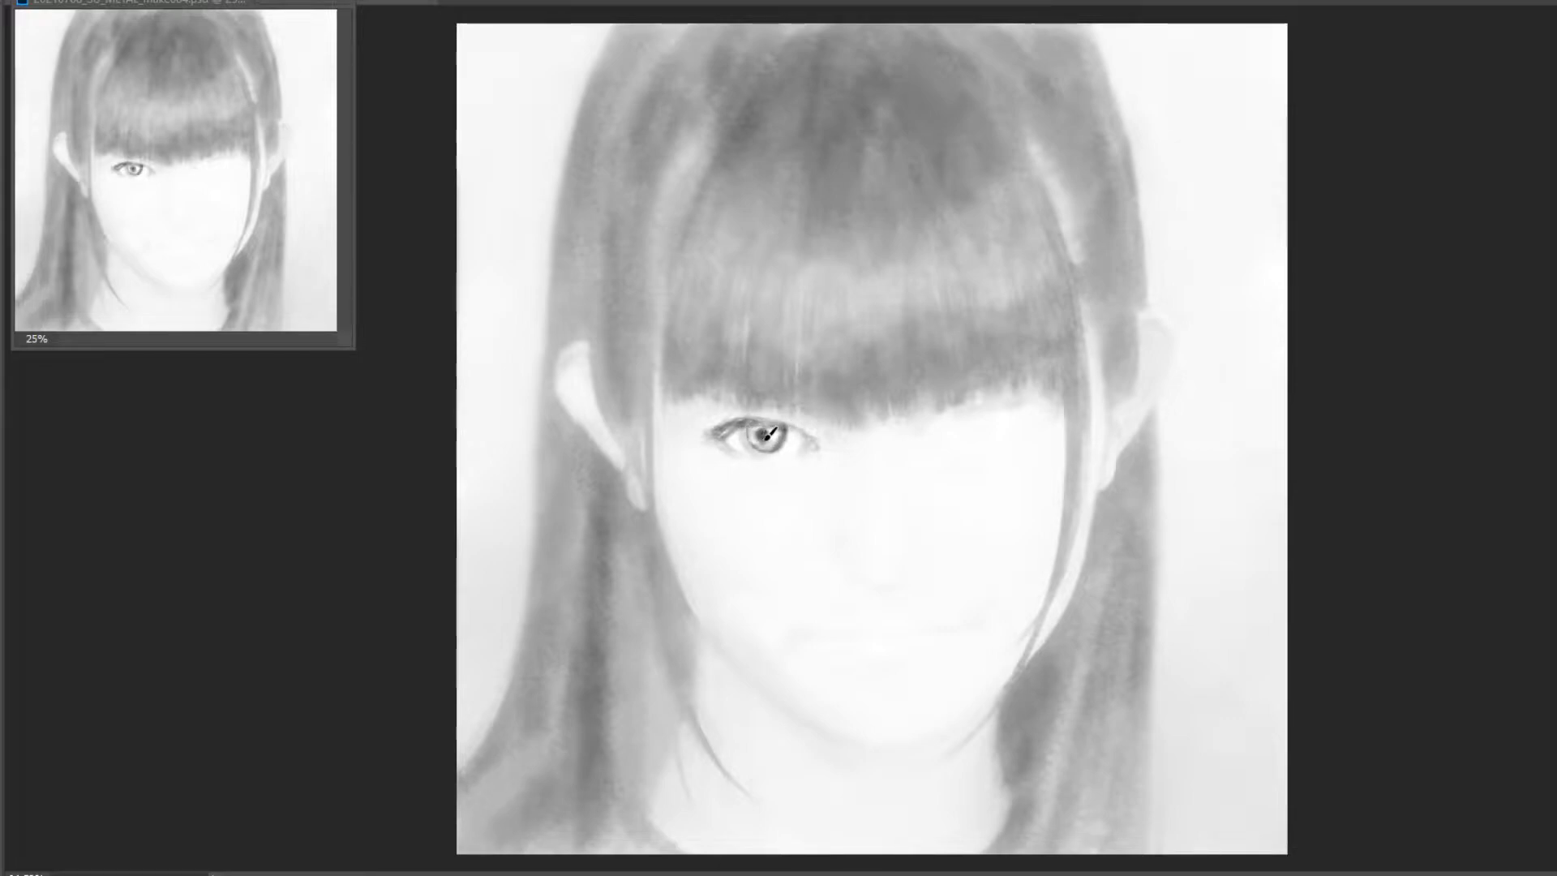
# Add the left pupil, darken its eyebrow and inner corner, and draw the right upper lid.
pyautogui.click(766, 436)
pyautogui.moveTo(740, 375); pyautogui.dragTo(827, 403)
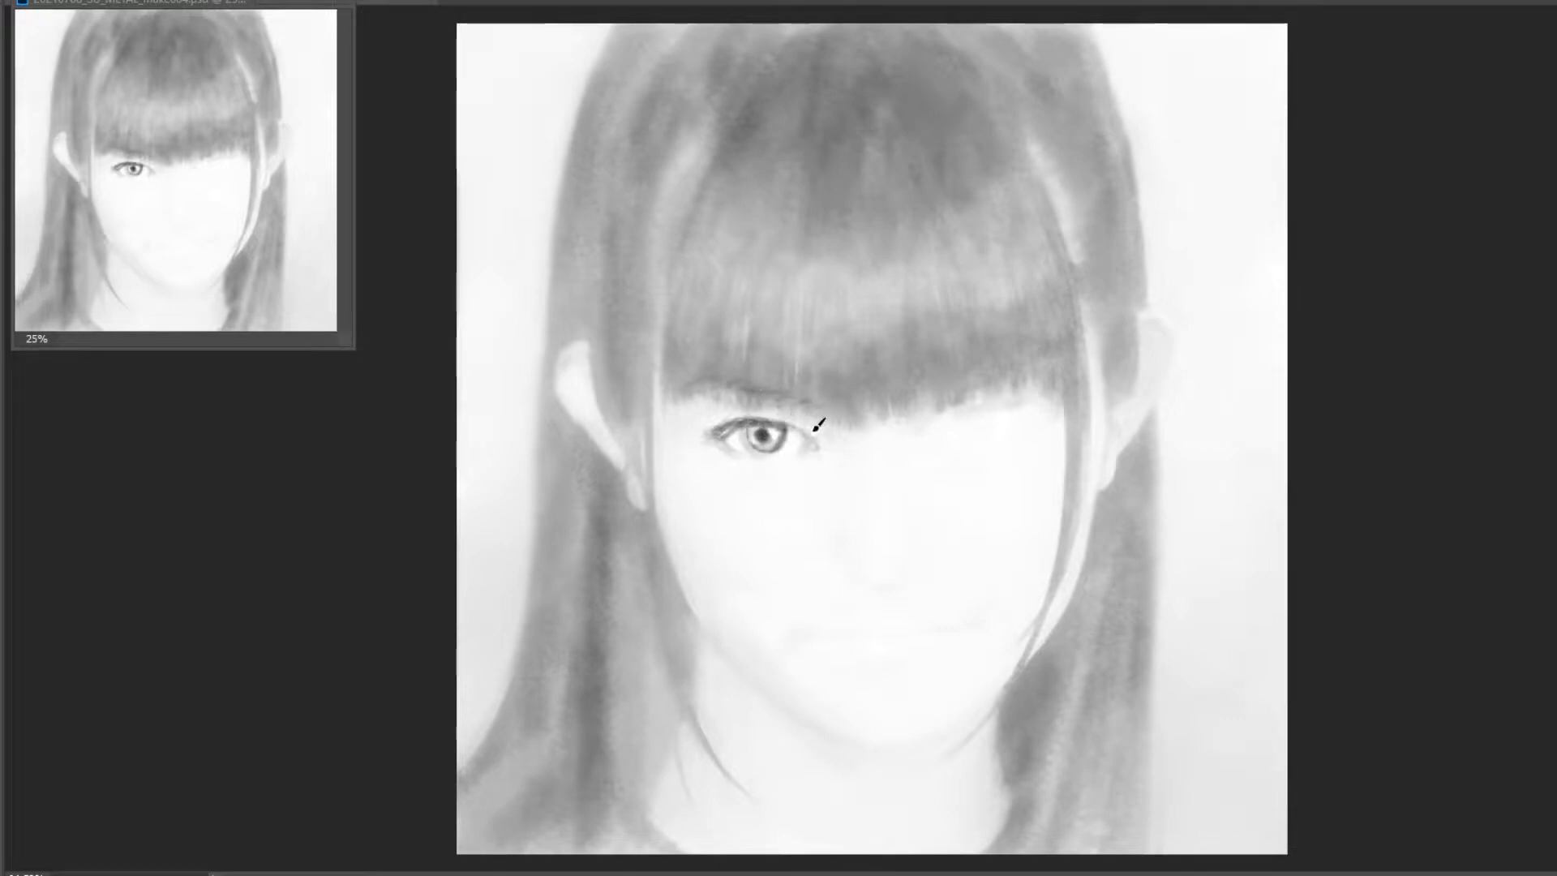
pyautogui.moveTo(733, 462); pyautogui.dragTo(703, 430)
pyautogui.moveTo(941, 440)
pyautogui.mouseDown()
pyautogui.moveTo(1043, 406)
pyautogui.moveTo(1014, 427)
pyautogui.moveTo(1032, 421)
pyautogui.moveTo(977, 422)
pyautogui.moveTo(1005, 406)
pyautogui.moveTo(953, 439)
pyautogui.moveTo(969, 422)
pyautogui.mouseUp()
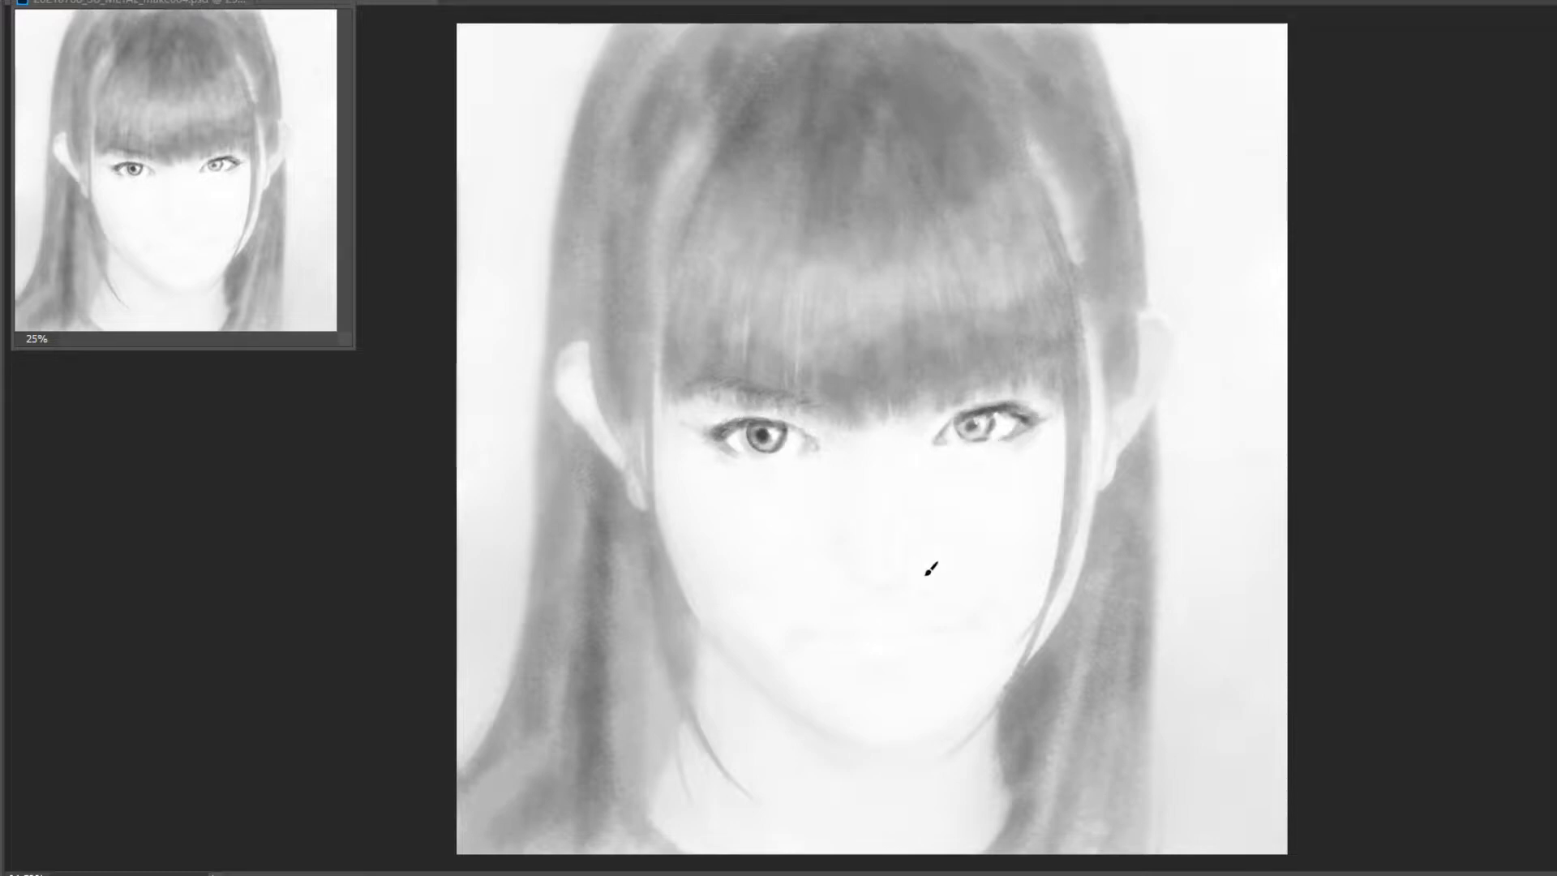
# Mark a faint nostril and darken the lip line into one continuous stroke.
pyautogui.moveTo(855, 582)
pyautogui.mouseDown()
pyautogui.moveTo(884, 572)
pyautogui.moveTo(841, 572)
pyautogui.mouseUp()
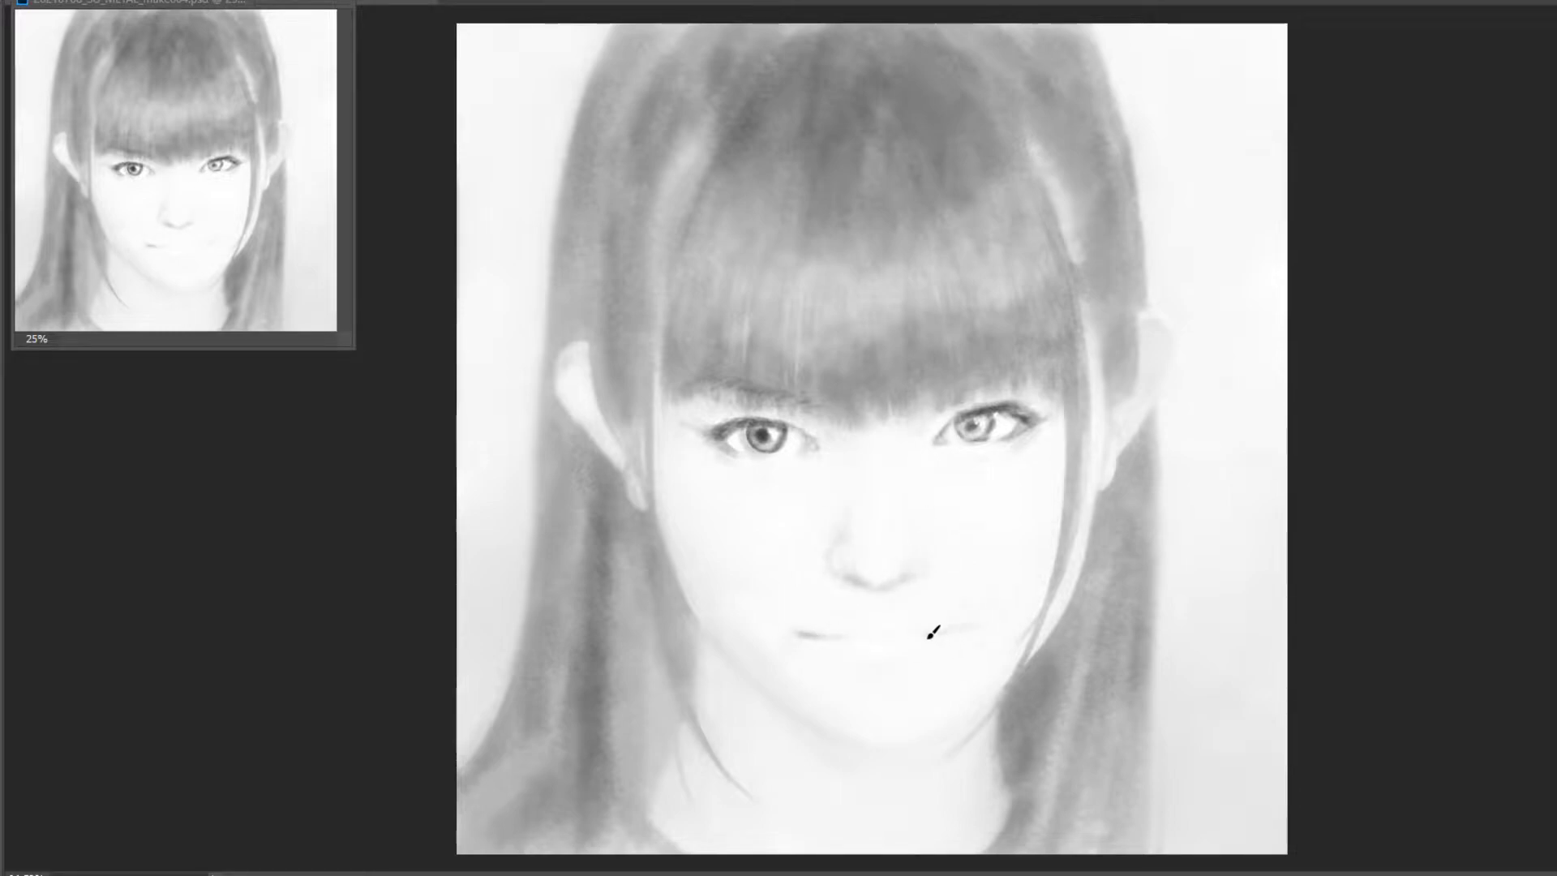
pyautogui.moveTo(868, 635)
pyautogui.mouseDown()
pyautogui.moveTo(904, 640)
pyautogui.moveTo(829, 635)
pyautogui.mouseUp()
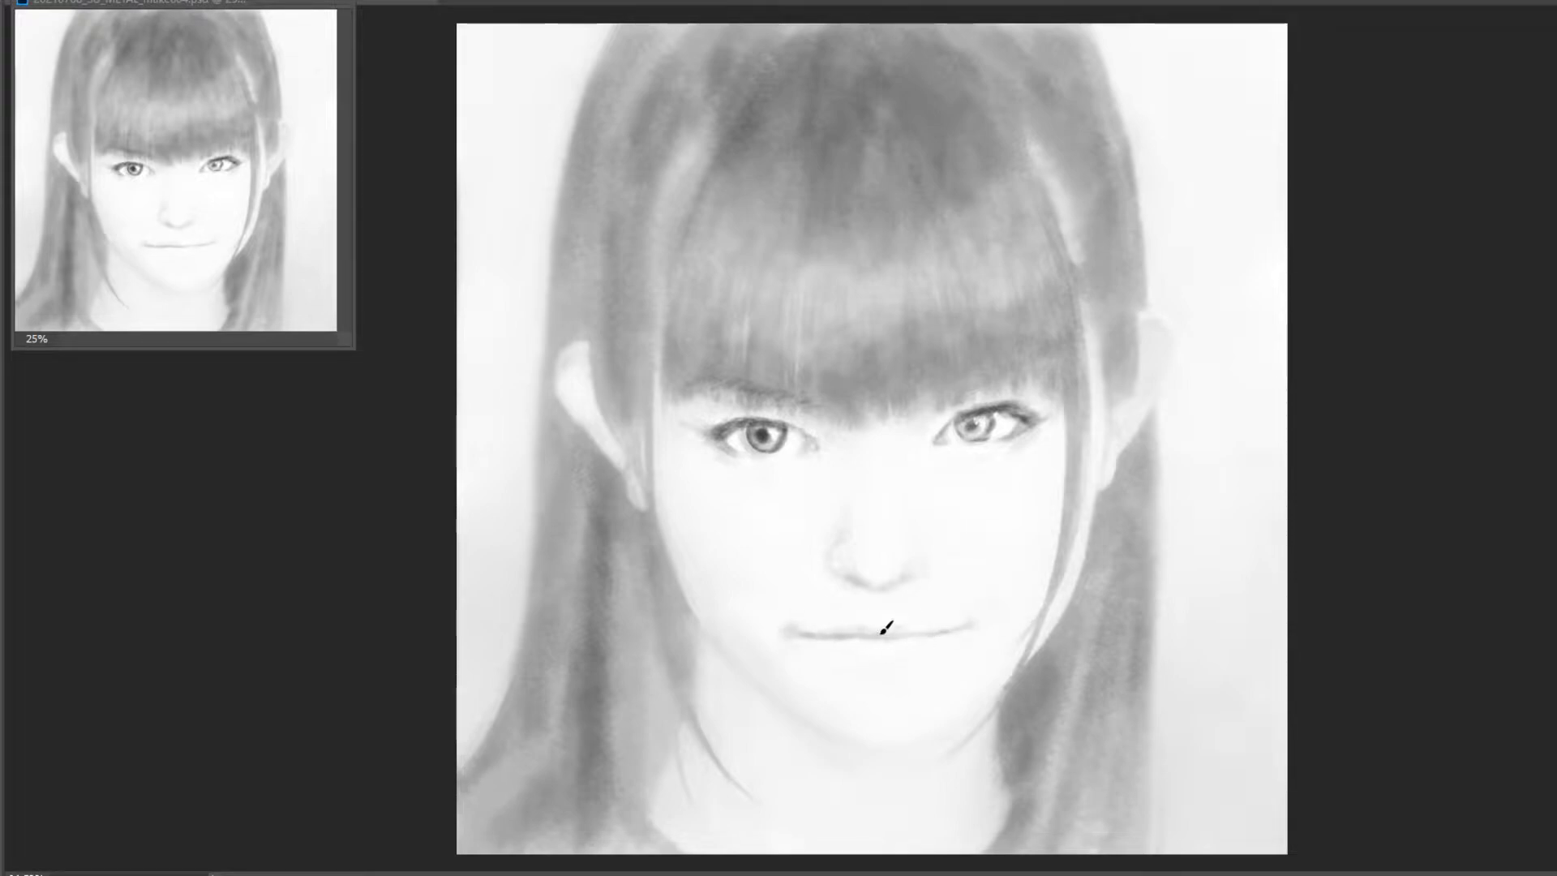
pyautogui.moveTo(885, 628); pyautogui.dragTo(845, 640)
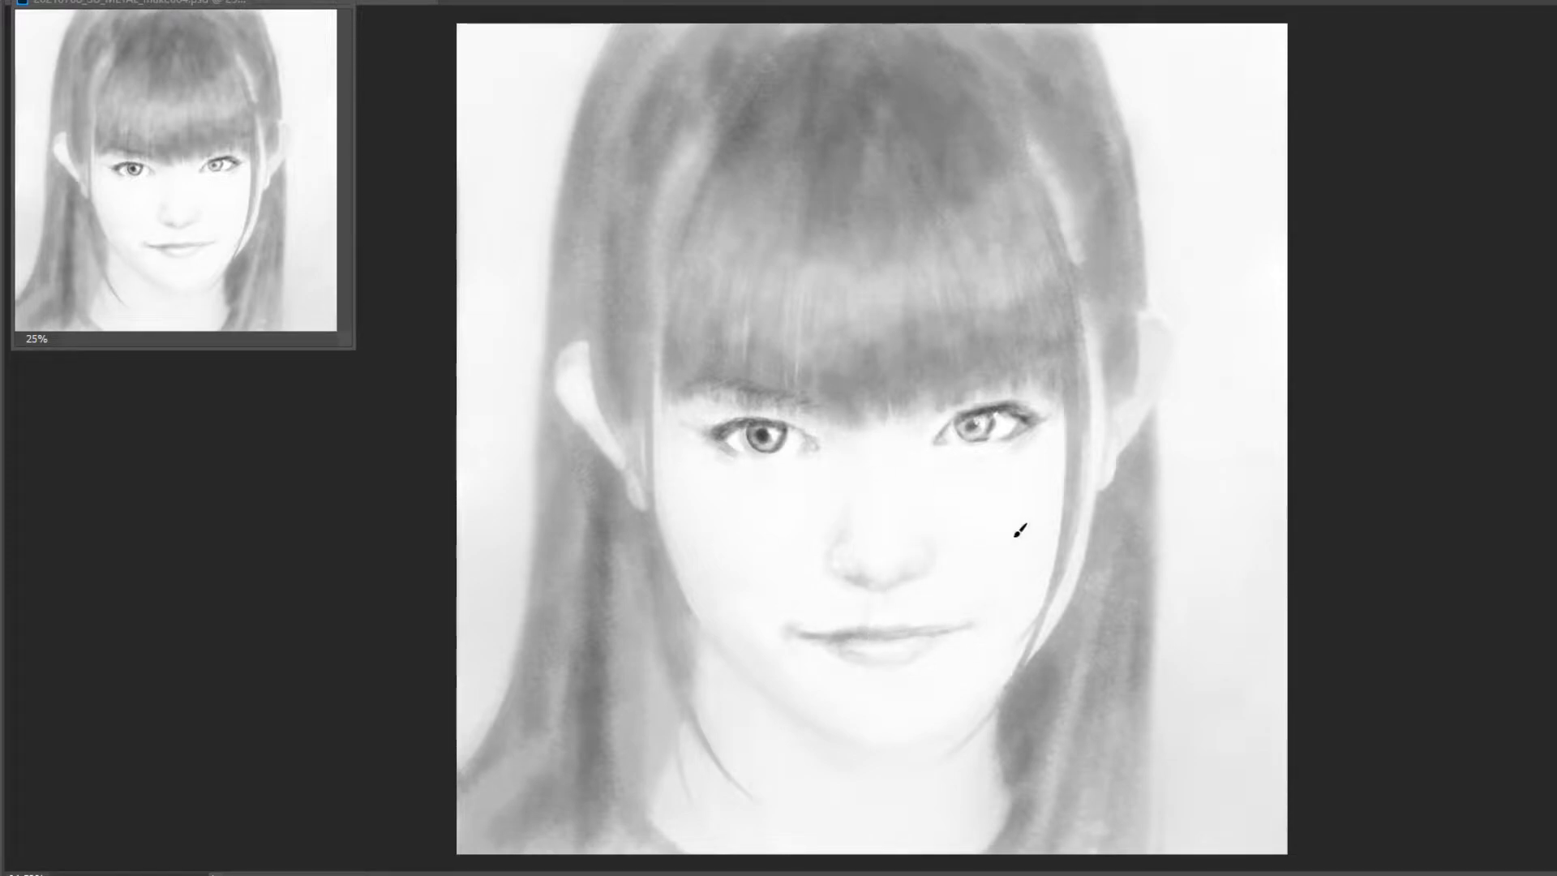
pyautogui.rightClick(867, 704)
# With the Pencil 25% preset, deepen the chin shadow and paint hair strands down both cheeks.
pyautogui.rightClick(914, 752)
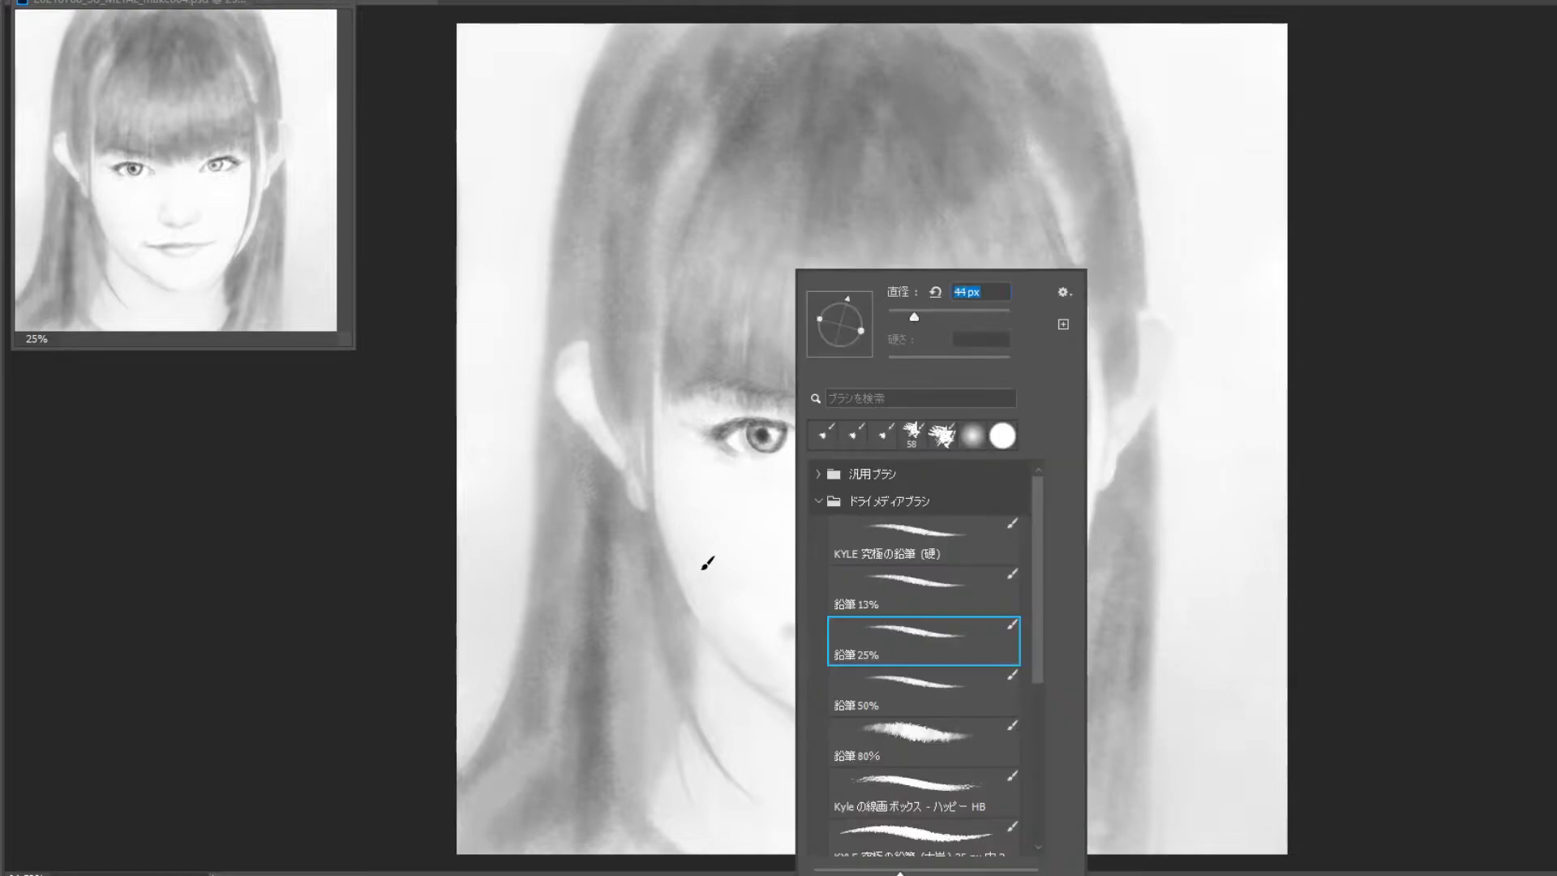
pyautogui.click(696, 594)
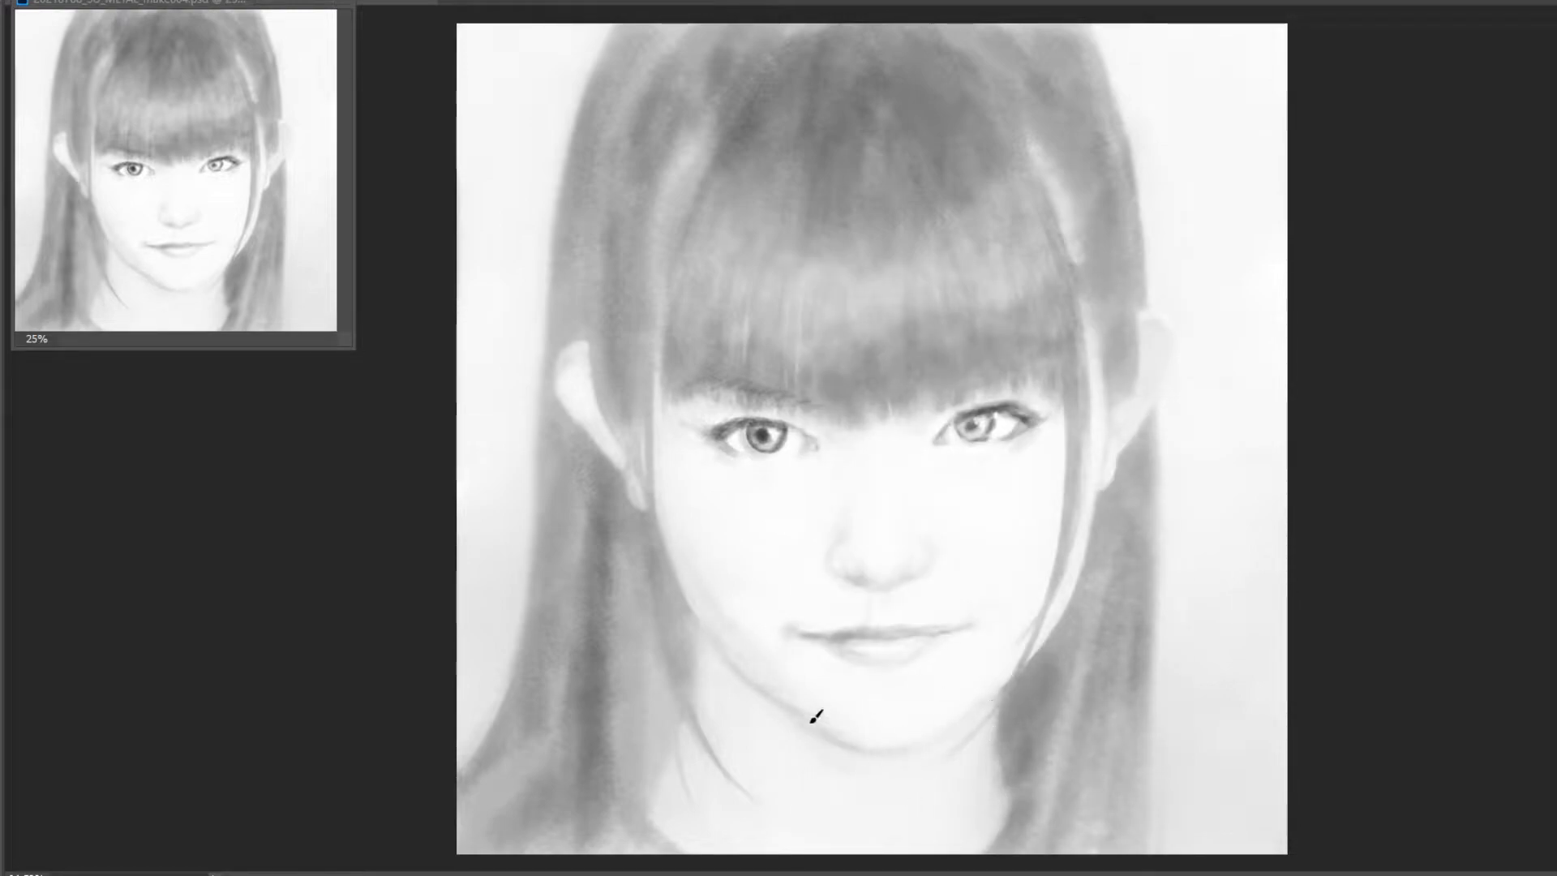
pyautogui.moveTo(816, 713)
pyautogui.mouseDown()
pyautogui.moveTo(816, 740)
pyautogui.moveTo(698, 625)
pyautogui.mouseUp()
pyautogui.moveTo(651, 387)
pyautogui.mouseDown()
pyautogui.moveTo(654, 567)
pyautogui.moveTo(688, 792)
pyautogui.mouseUp()
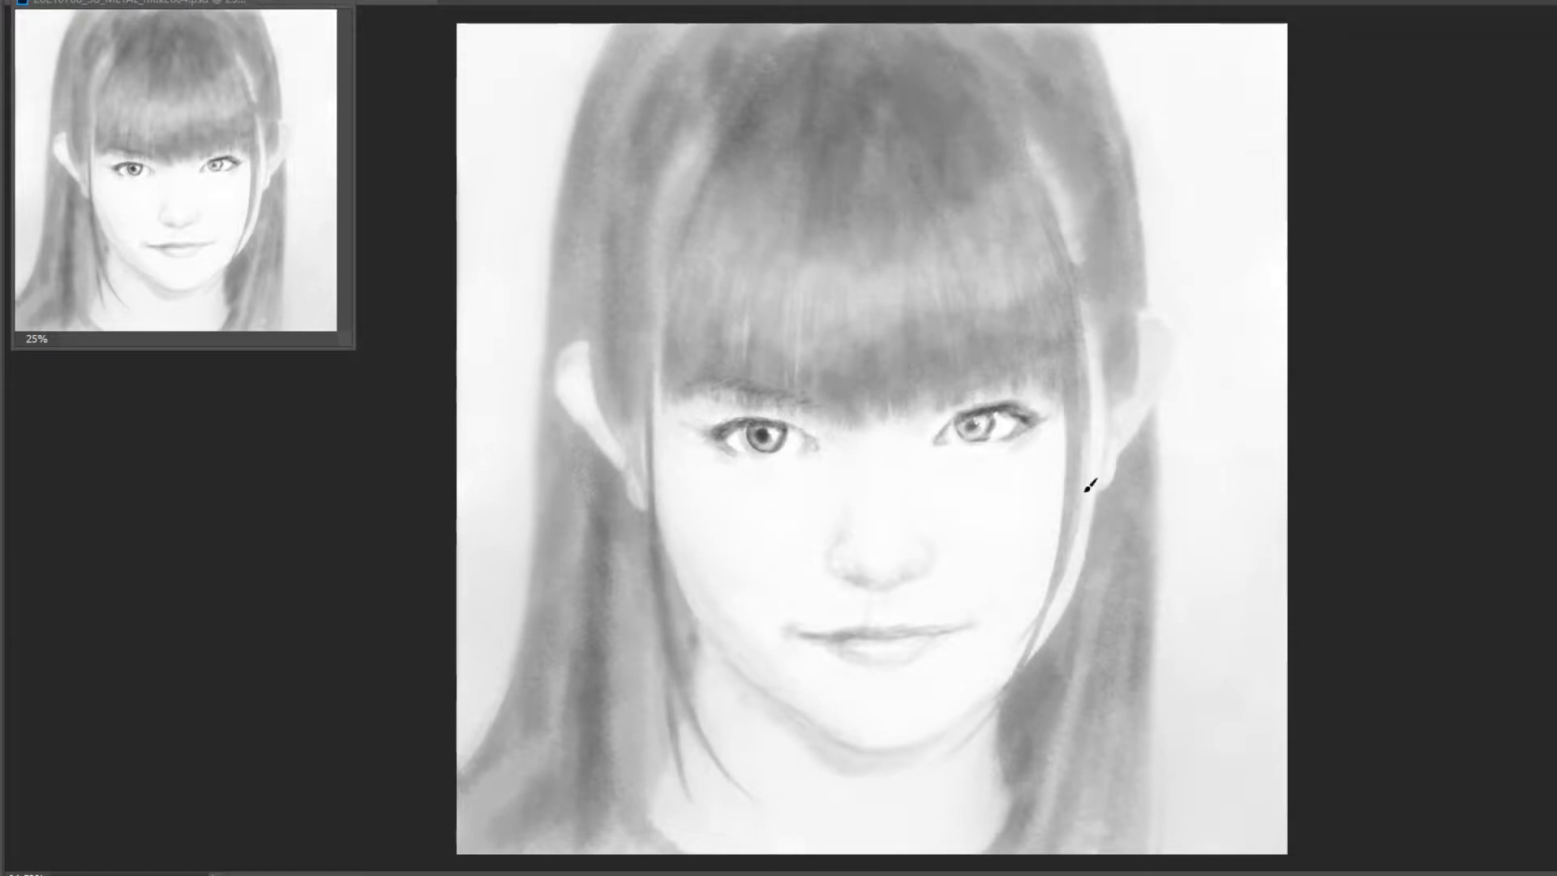
pyautogui.moveTo(1074, 373); pyautogui.dragTo(1025, 654)
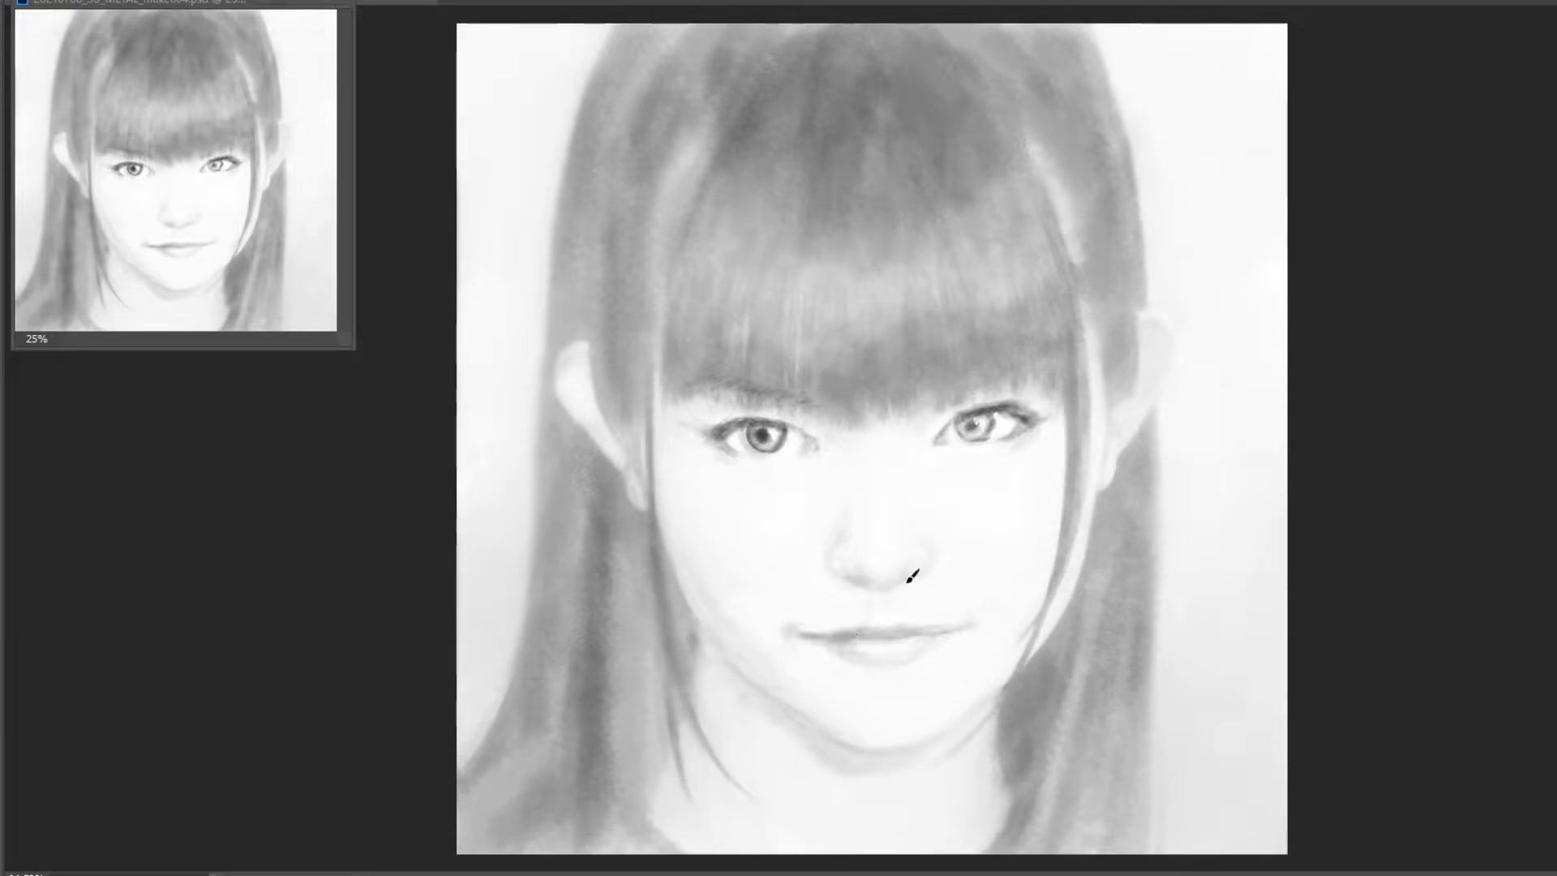
# Darken both ear outlines, the left eye's outer lash line and the bangs' edge.
pyautogui.rightClick(896, 406)
pyautogui.press('Escape')
pyautogui.rightClick(788, 340)
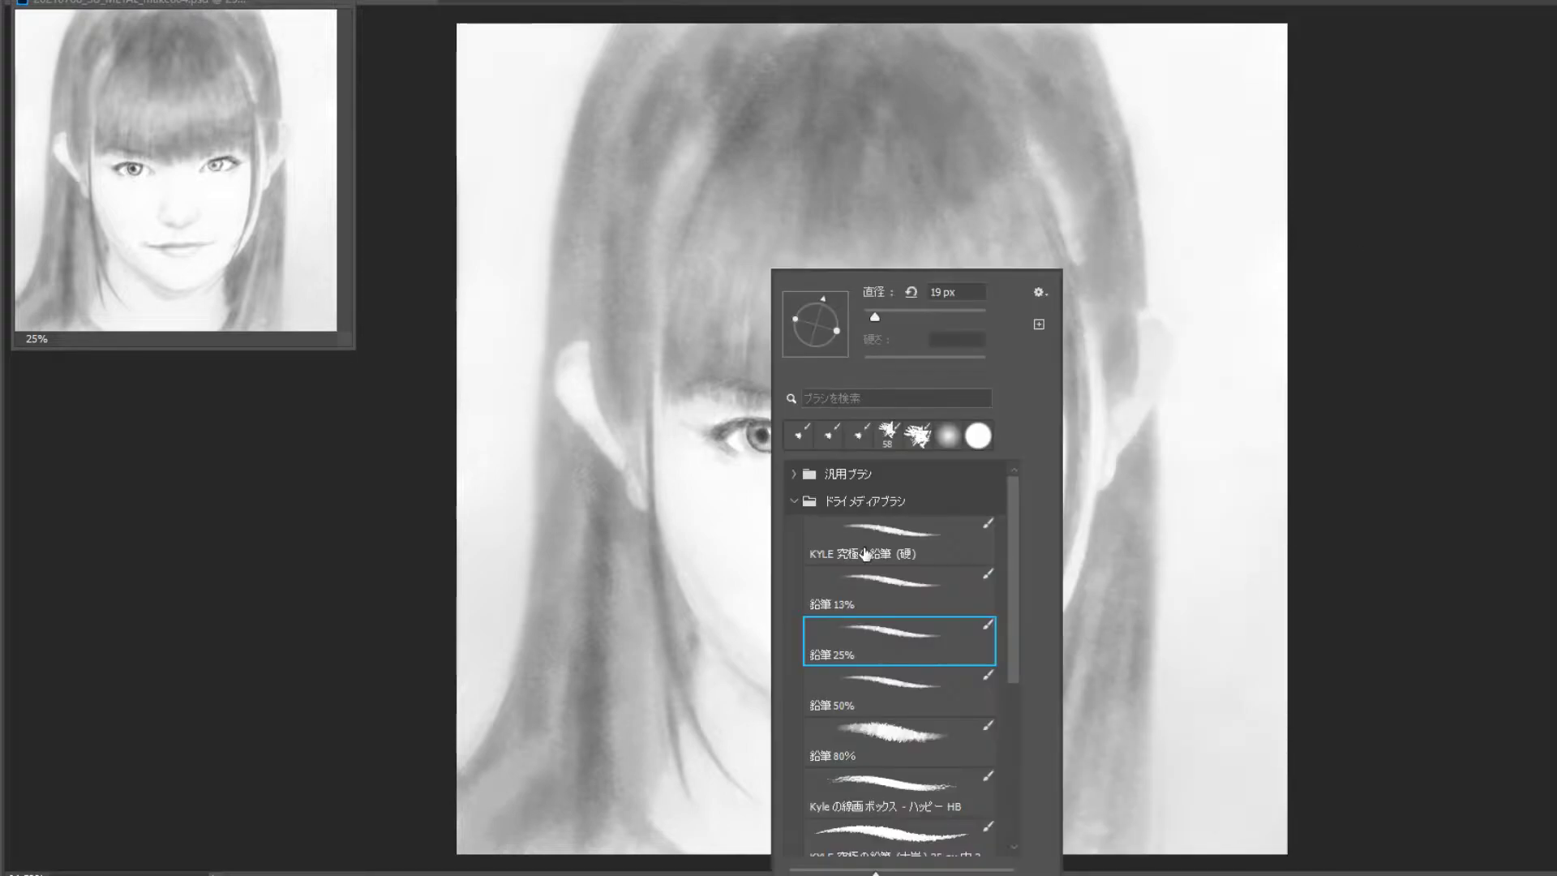
pyautogui.press('Escape')
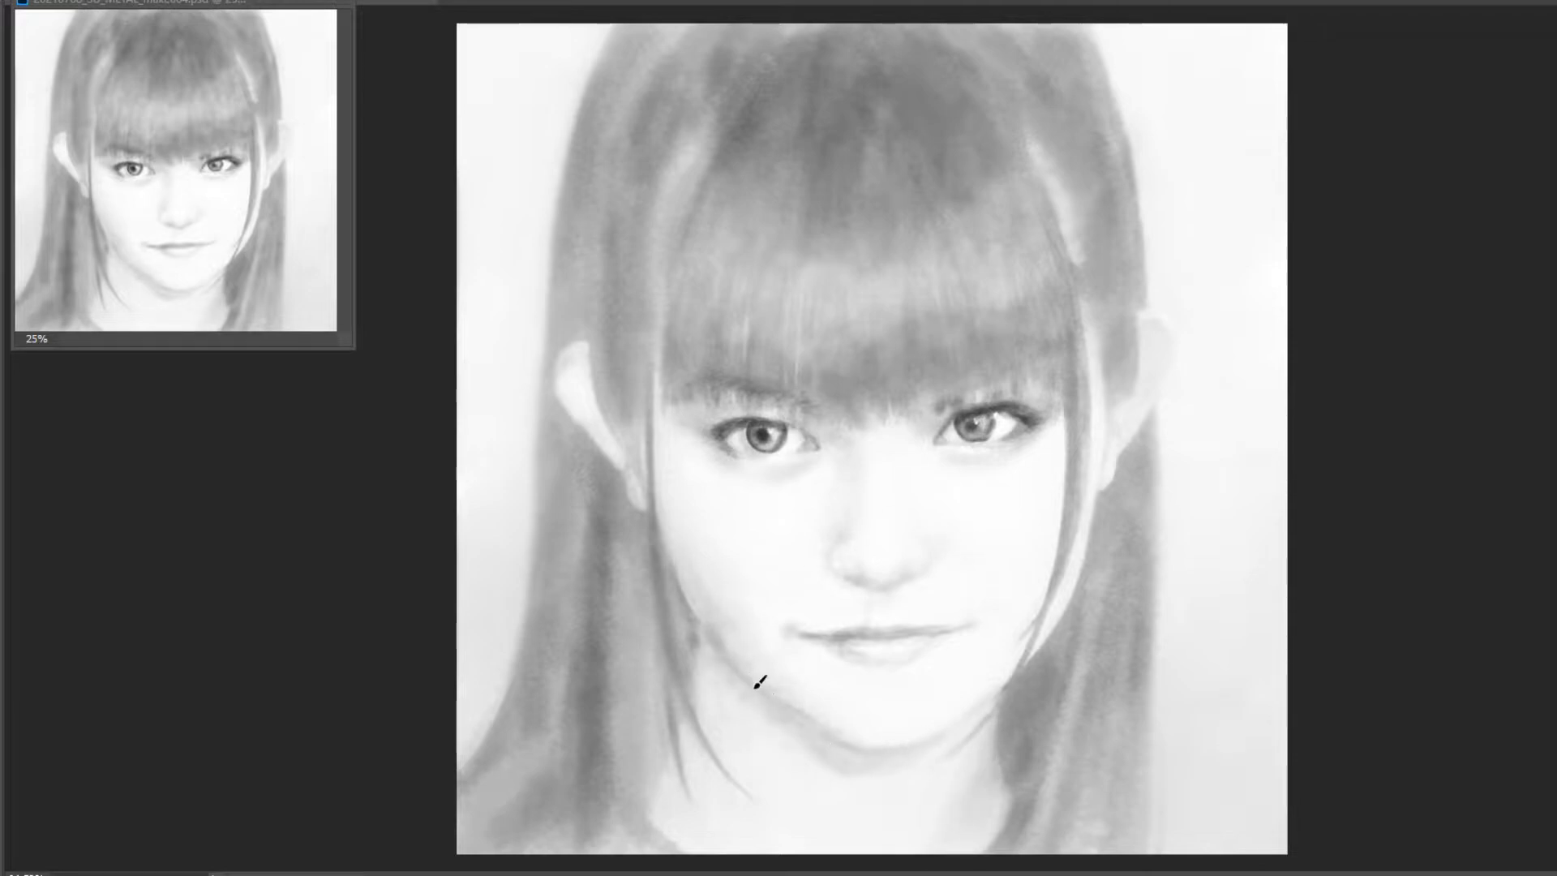
pyautogui.moveTo(588, 355); pyautogui.dragTo(647, 448)
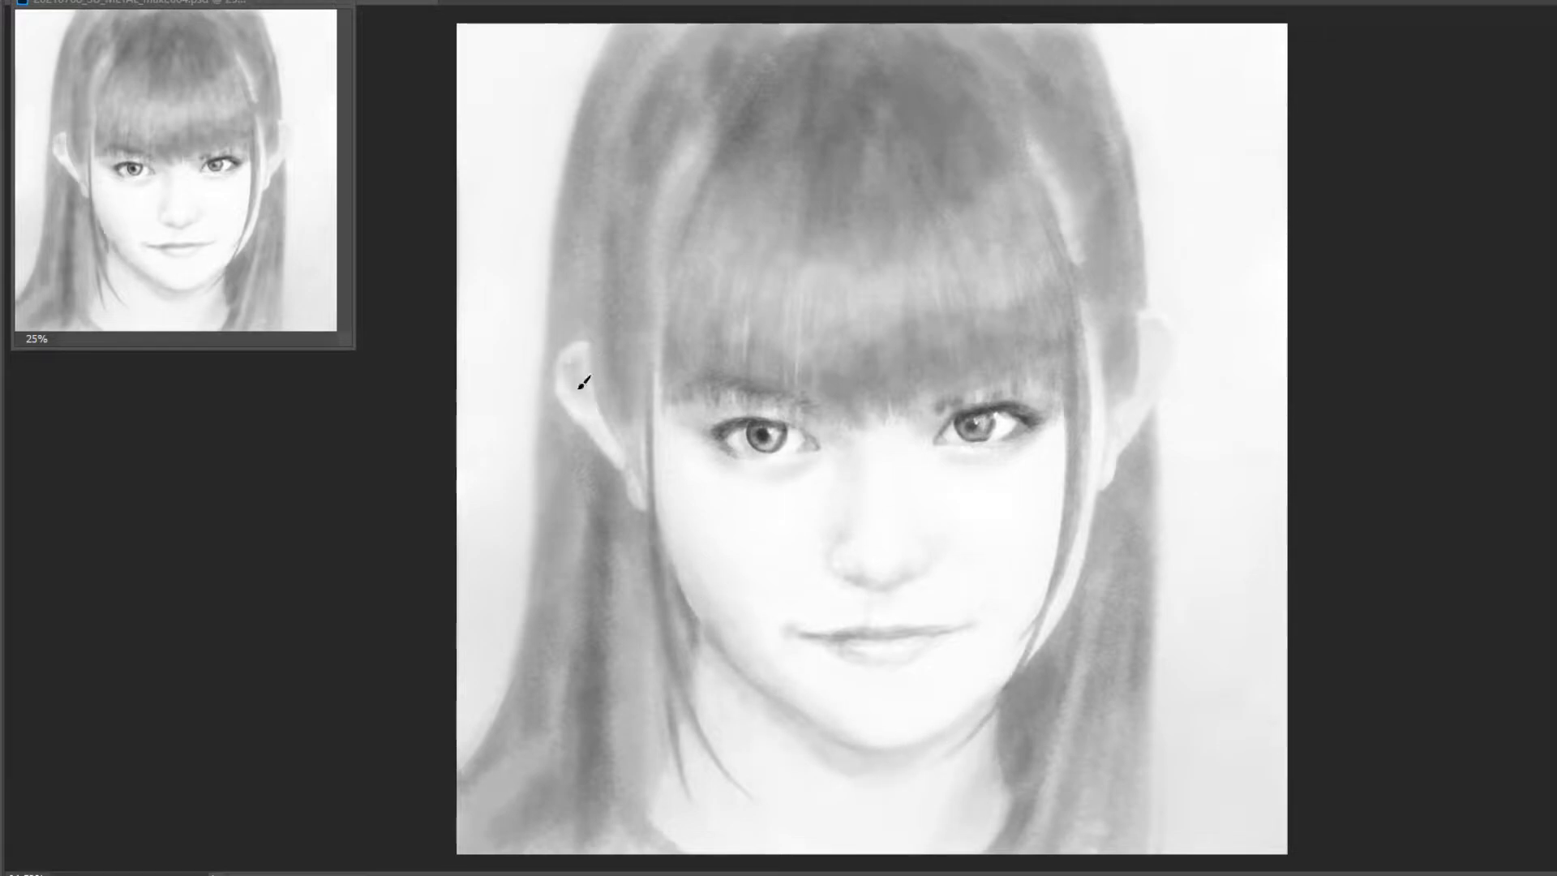
pyautogui.moveTo(1137, 317); pyautogui.dragTo(1156, 330)
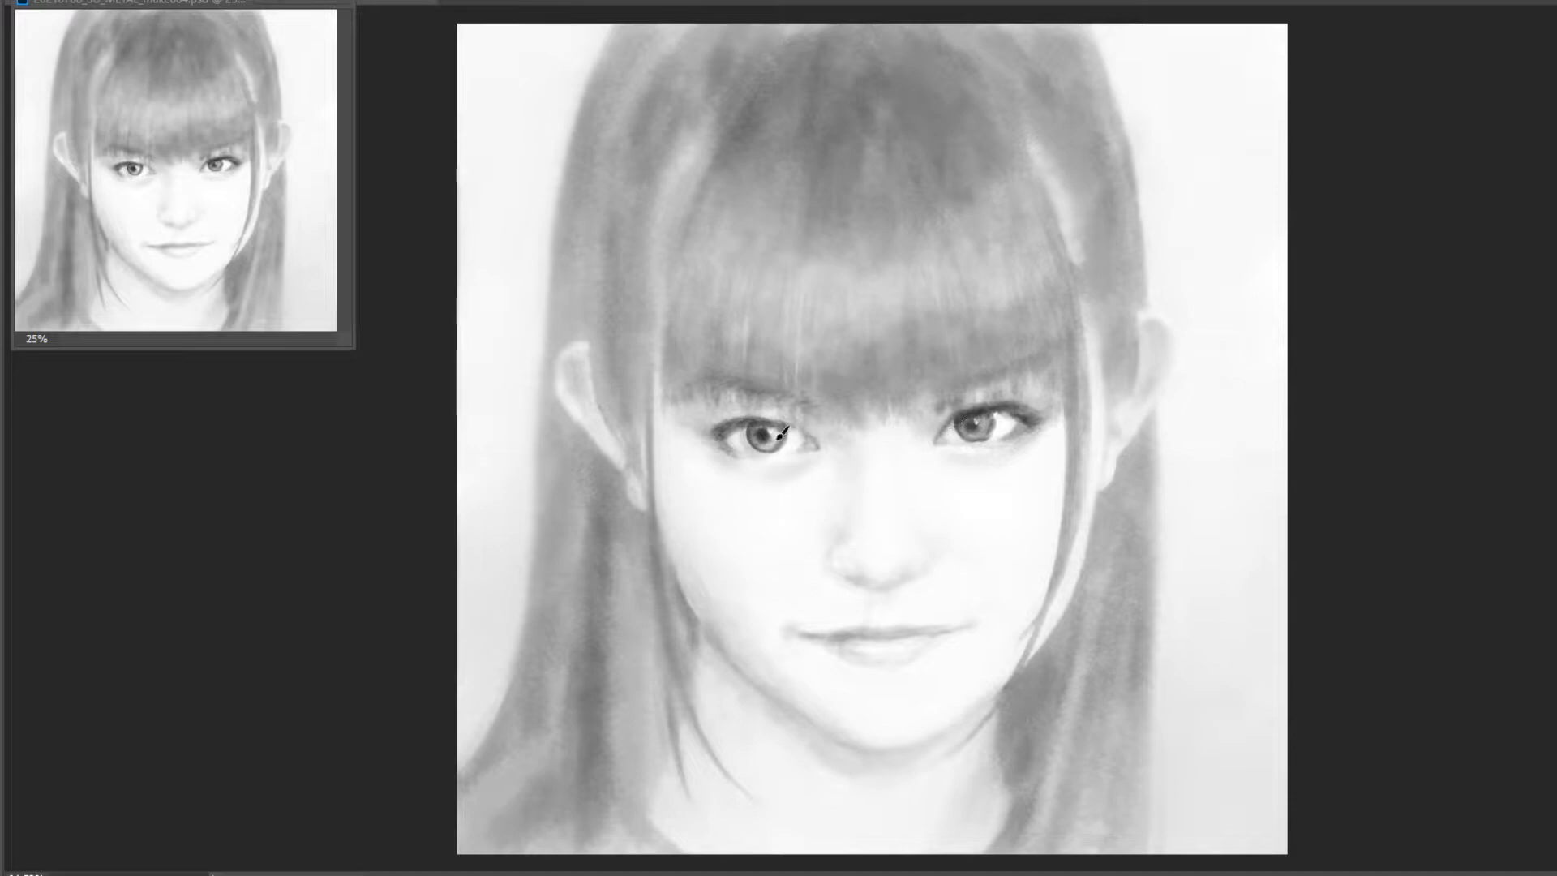
pyautogui.moveTo(732, 410); pyautogui.dragTo(696, 432)
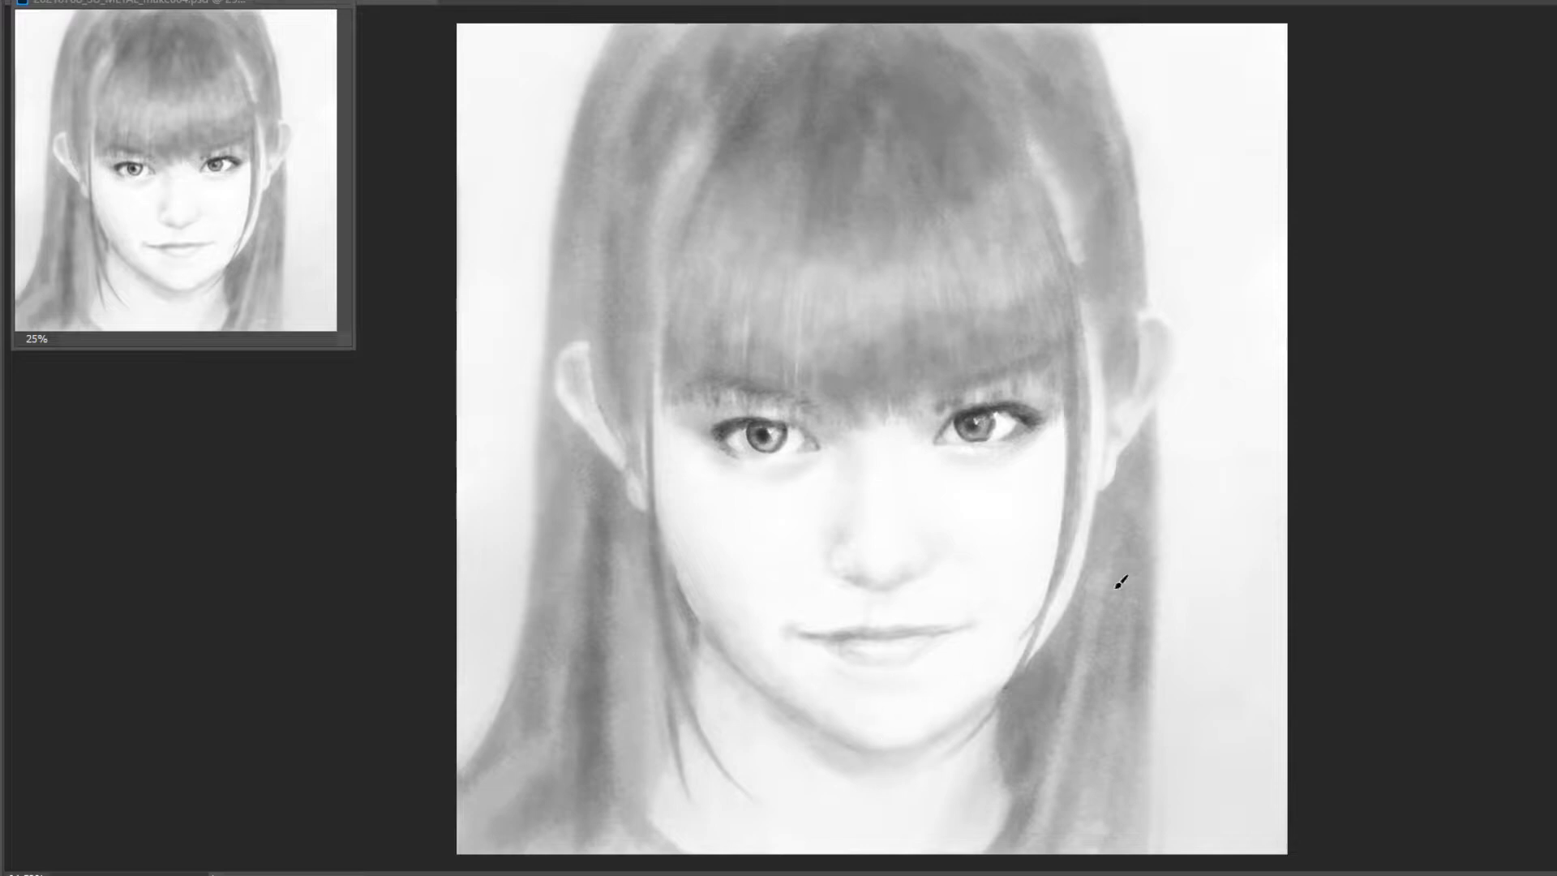
pyautogui.moveTo(1032, 367); pyautogui.dragTo(1067, 364)
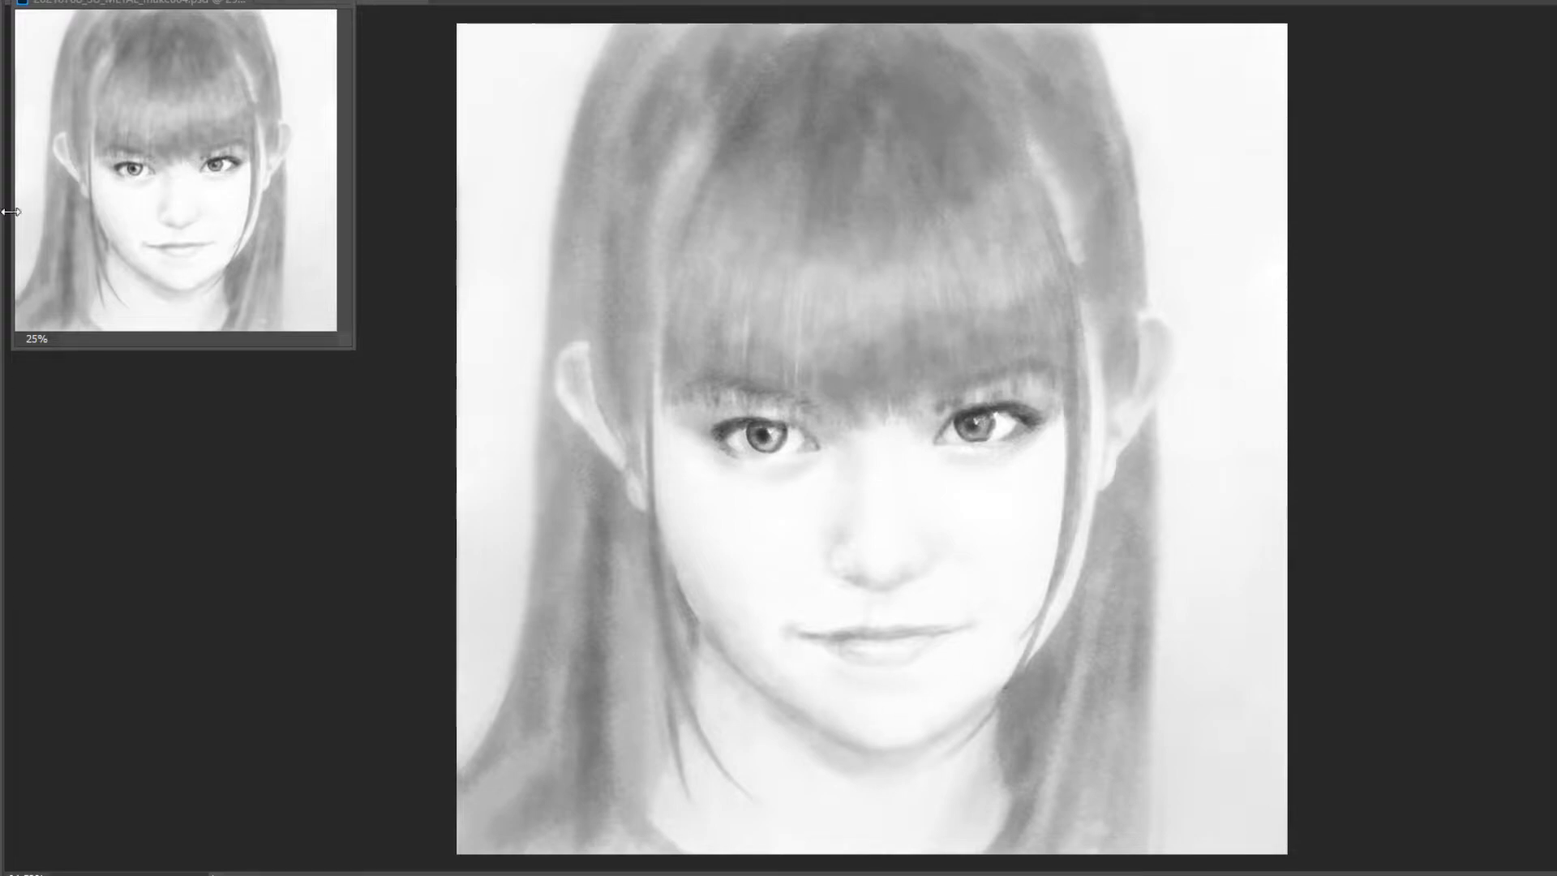
pyautogui.rightClick(1046, 417)
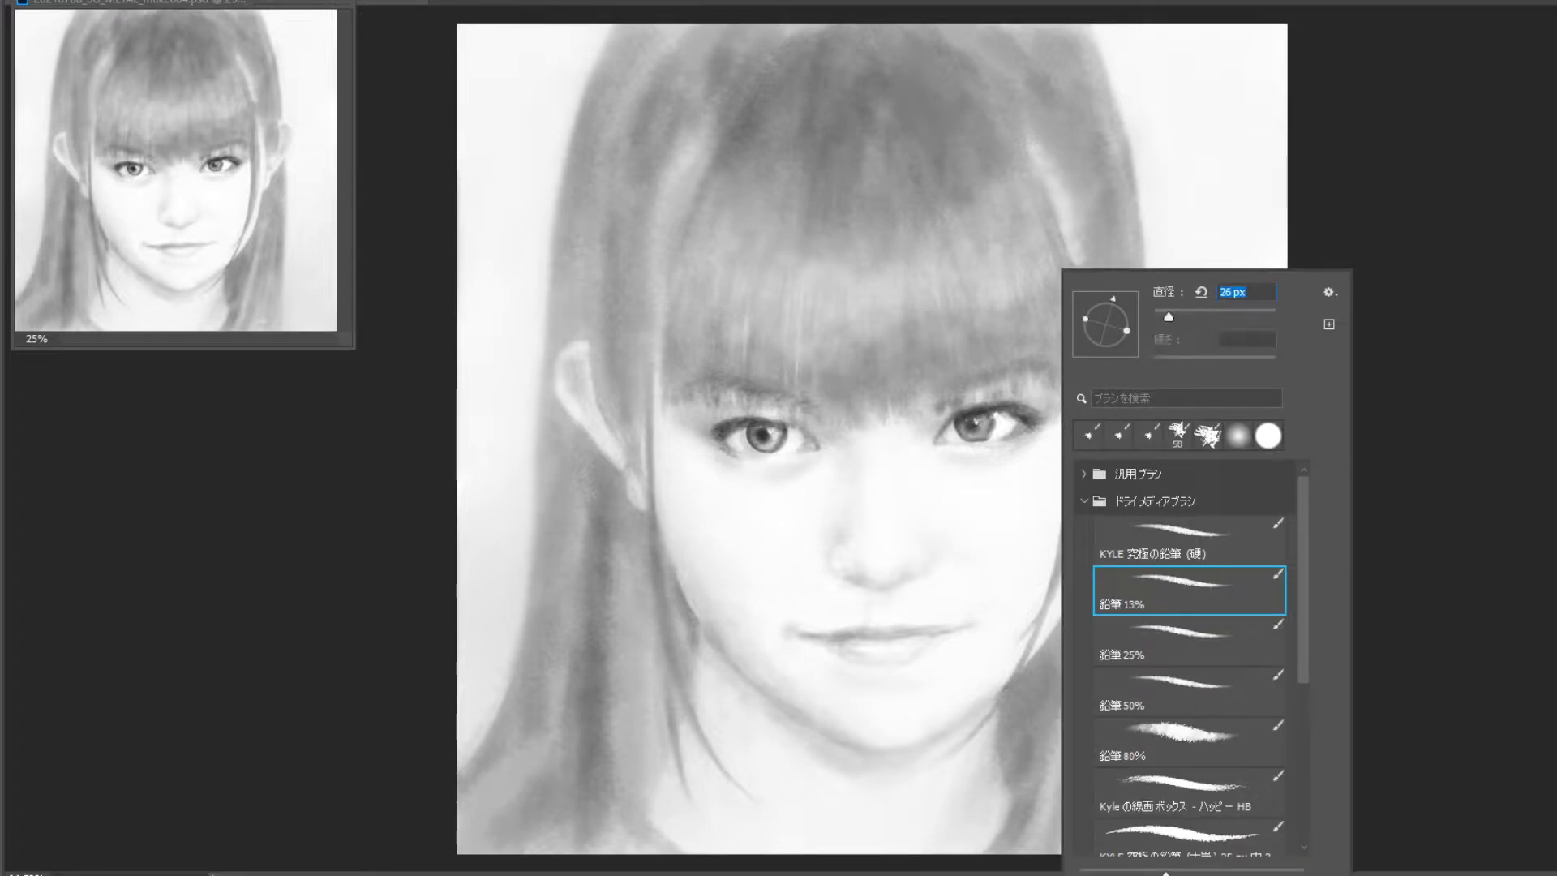
# Shrink the 鉛筆 13% brush to 15 px and paint the left iris brown.
pyautogui.press('Escape')
pyautogui.rightClick(835, 438)
pyautogui.moveTo(957, 317); pyautogui.dragTo(945, 318)
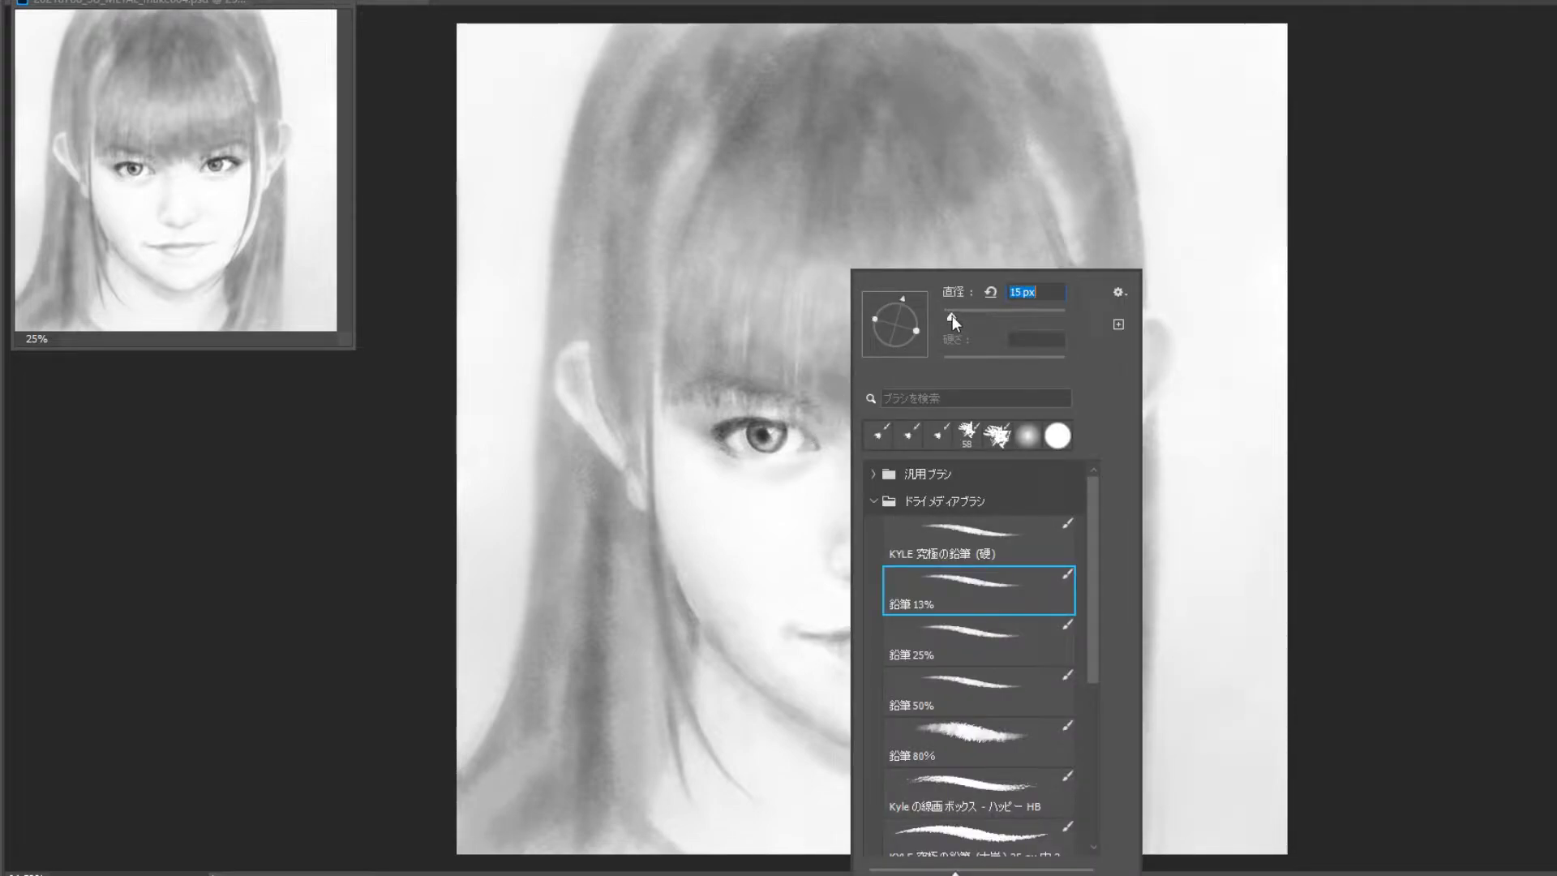
pyautogui.press('Return')
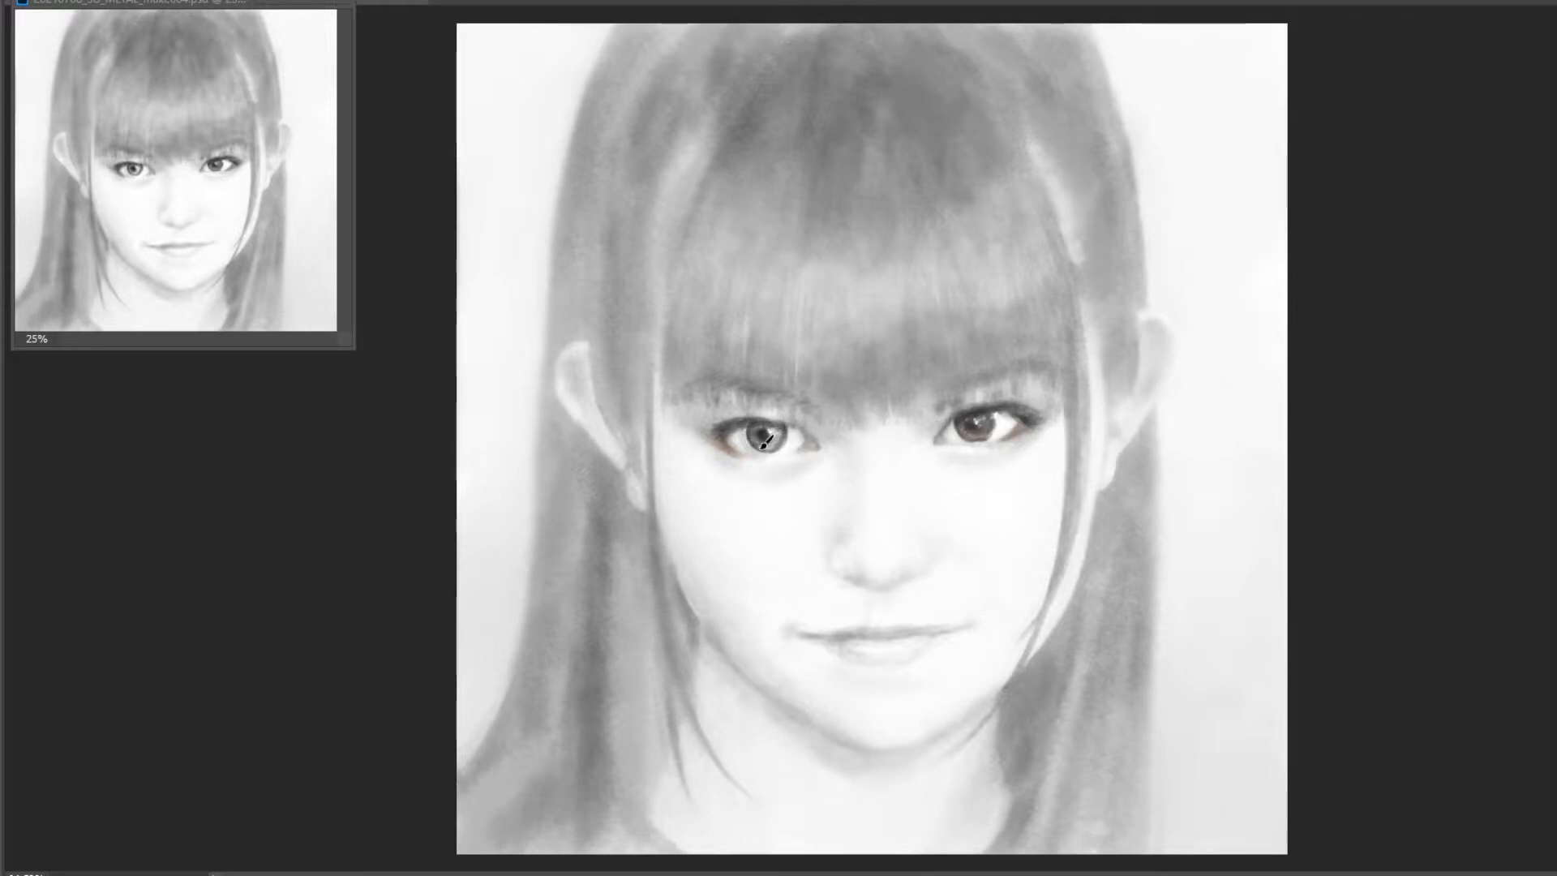
pyautogui.moveTo(768, 439); pyautogui.dragTo(762, 435)
# Shade the left nose wing and nostril darker.
pyautogui.rightClick(748, 445)
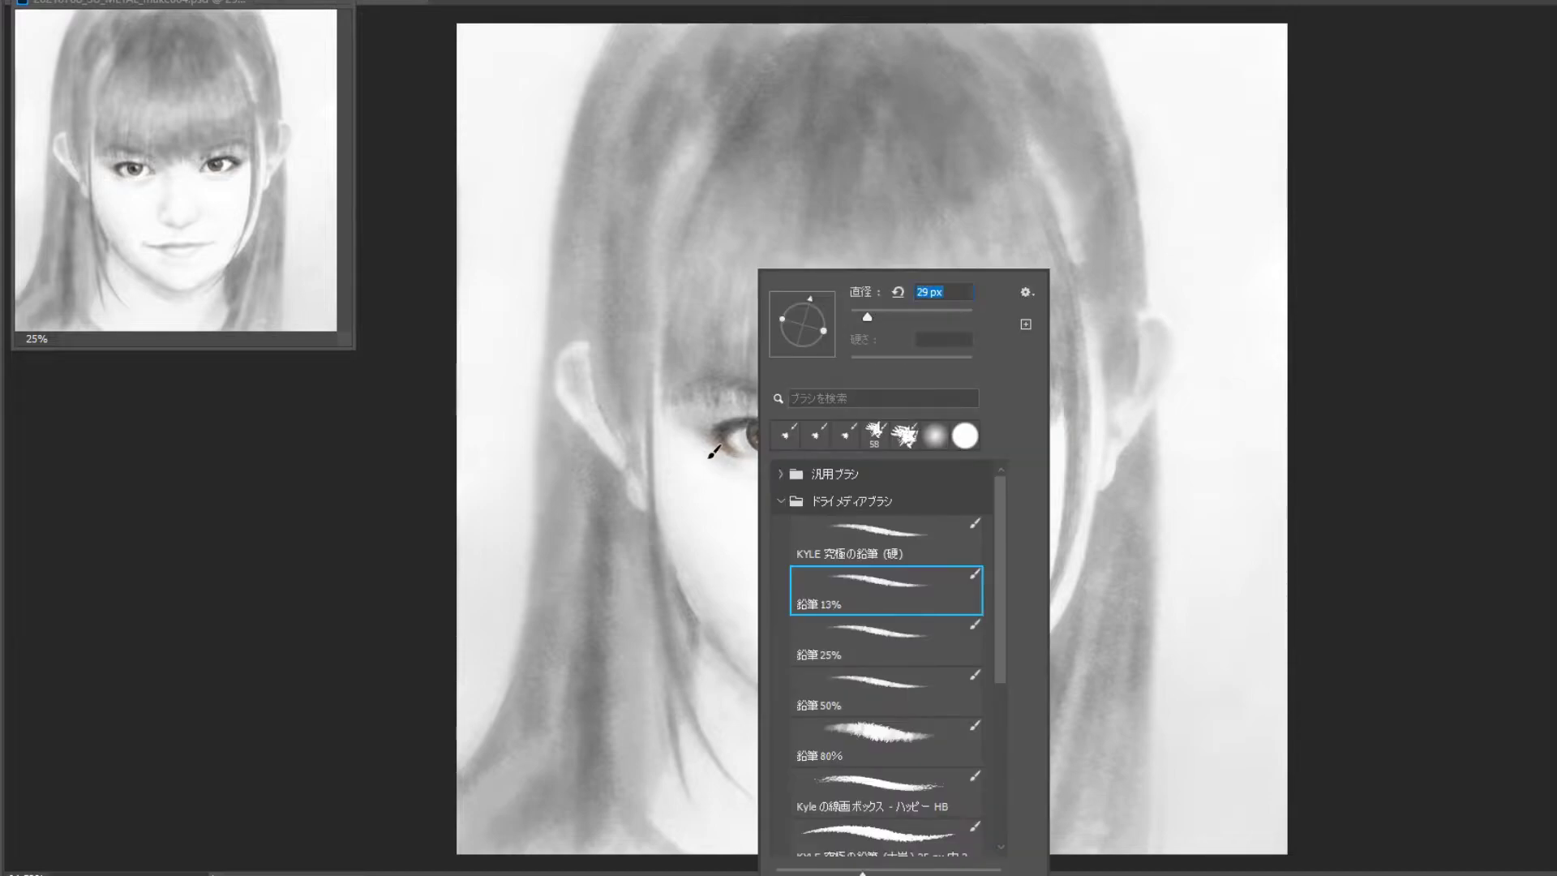
pyautogui.press('Escape')
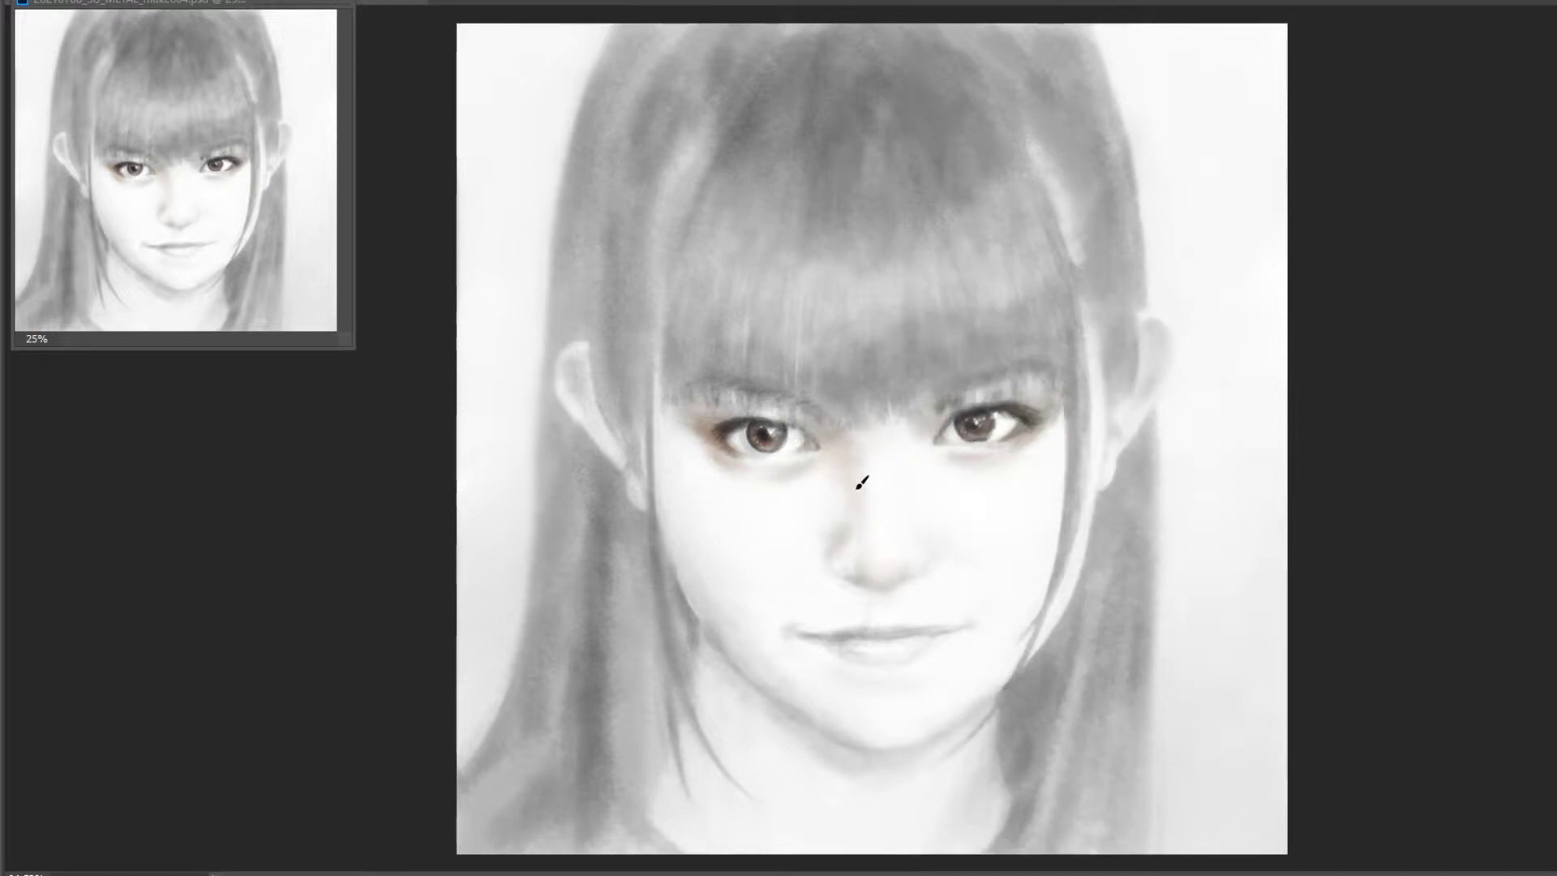
pyautogui.moveTo(839, 568); pyautogui.dragTo(870, 561)
# With the 鉛筆 13% brush, add faint skin shading along the left jaw.
pyautogui.rightClick(841, 532)
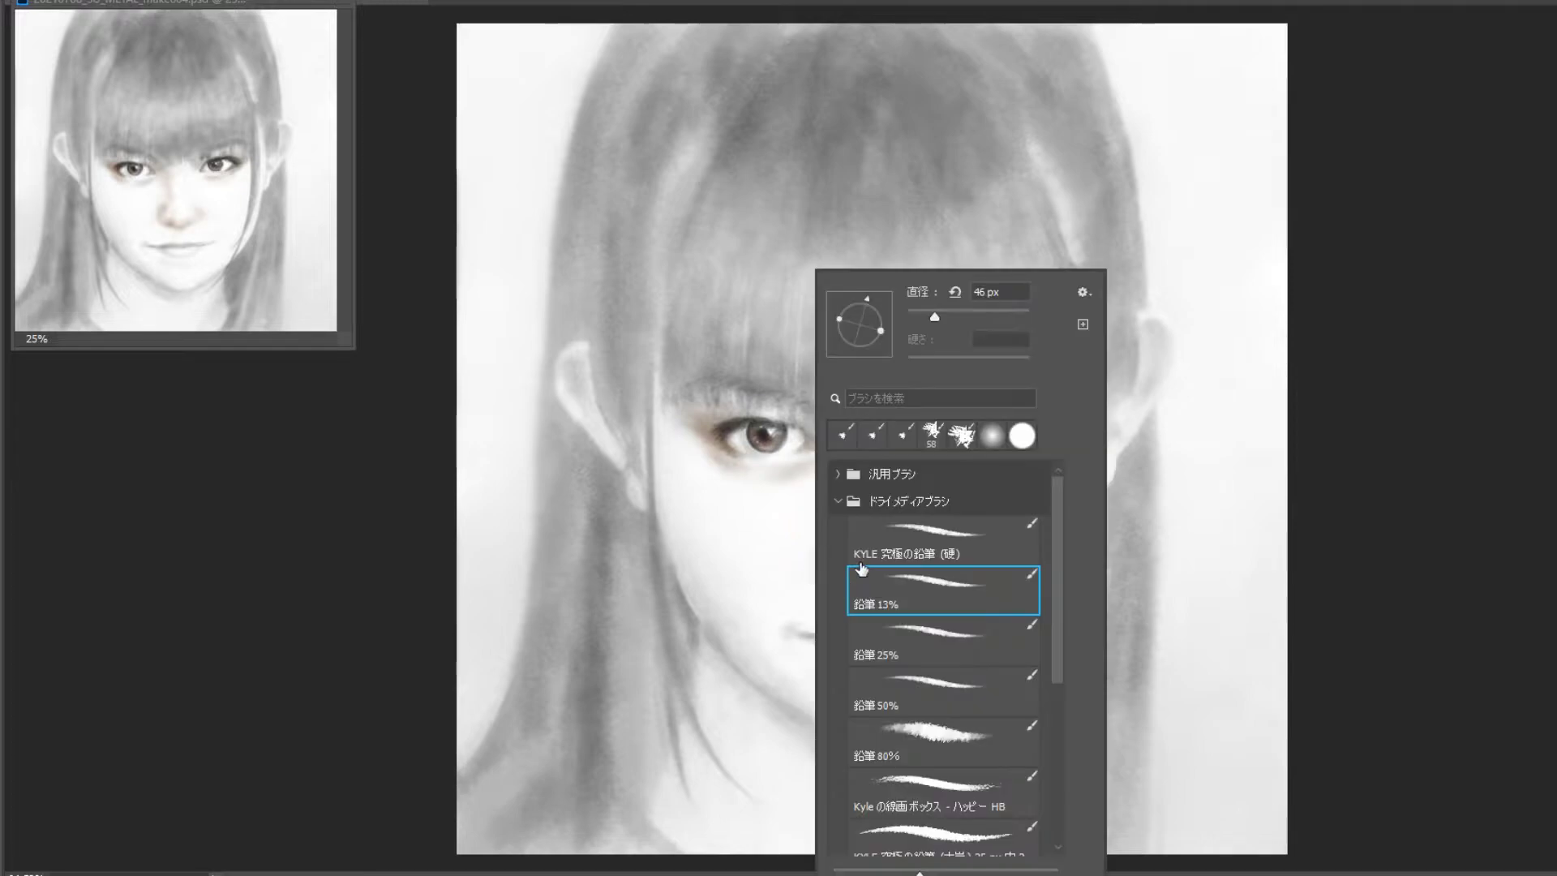
pyautogui.press('Escape')
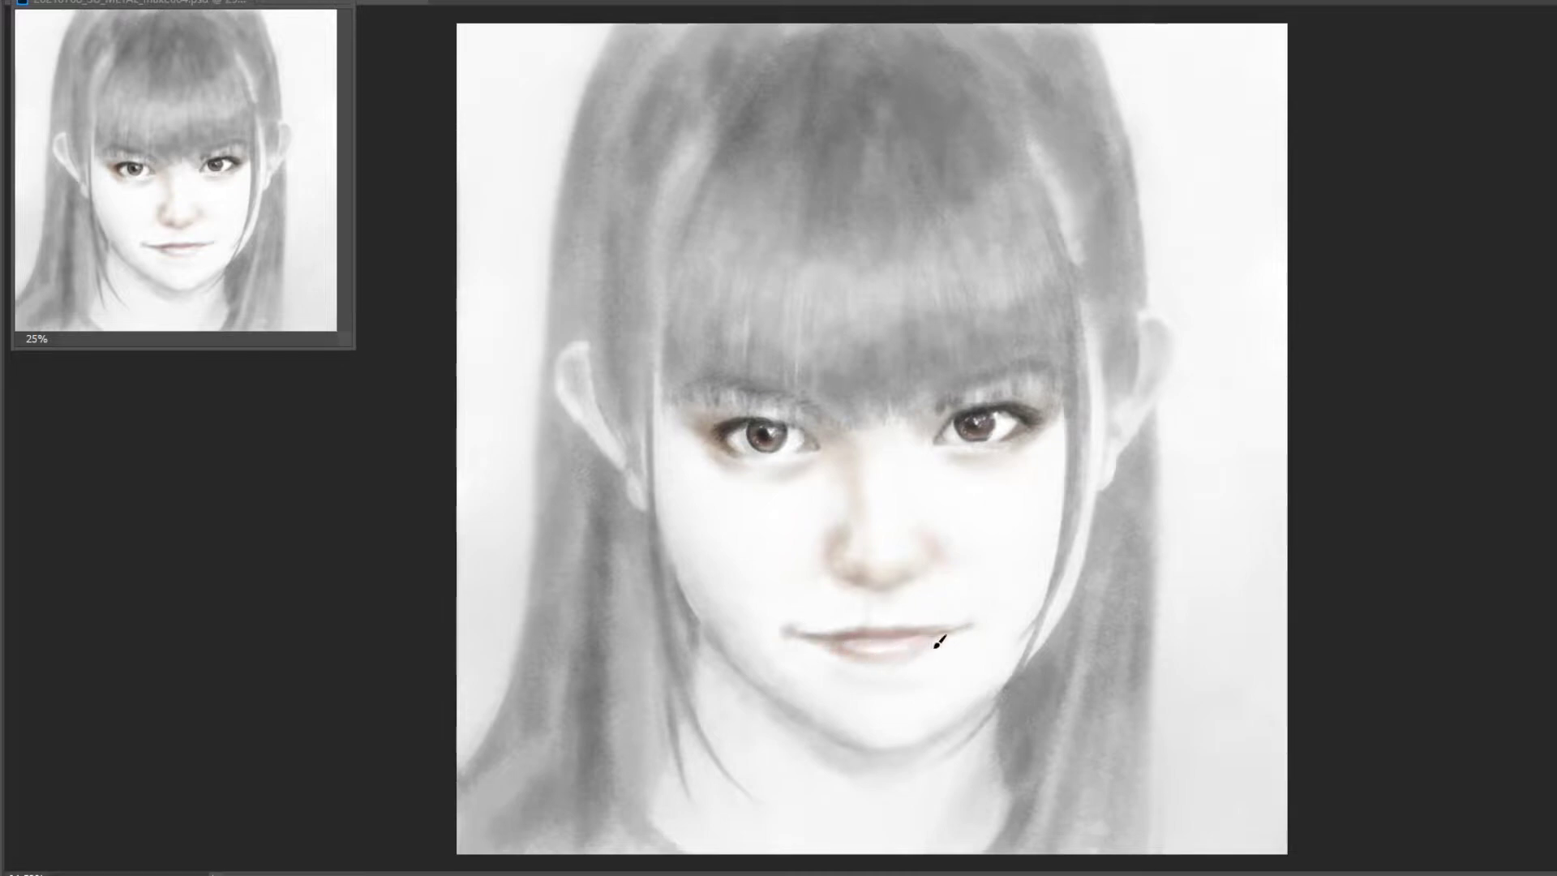
pyautogui.rightClick(829, 594)
pyautogui.press('Escape')
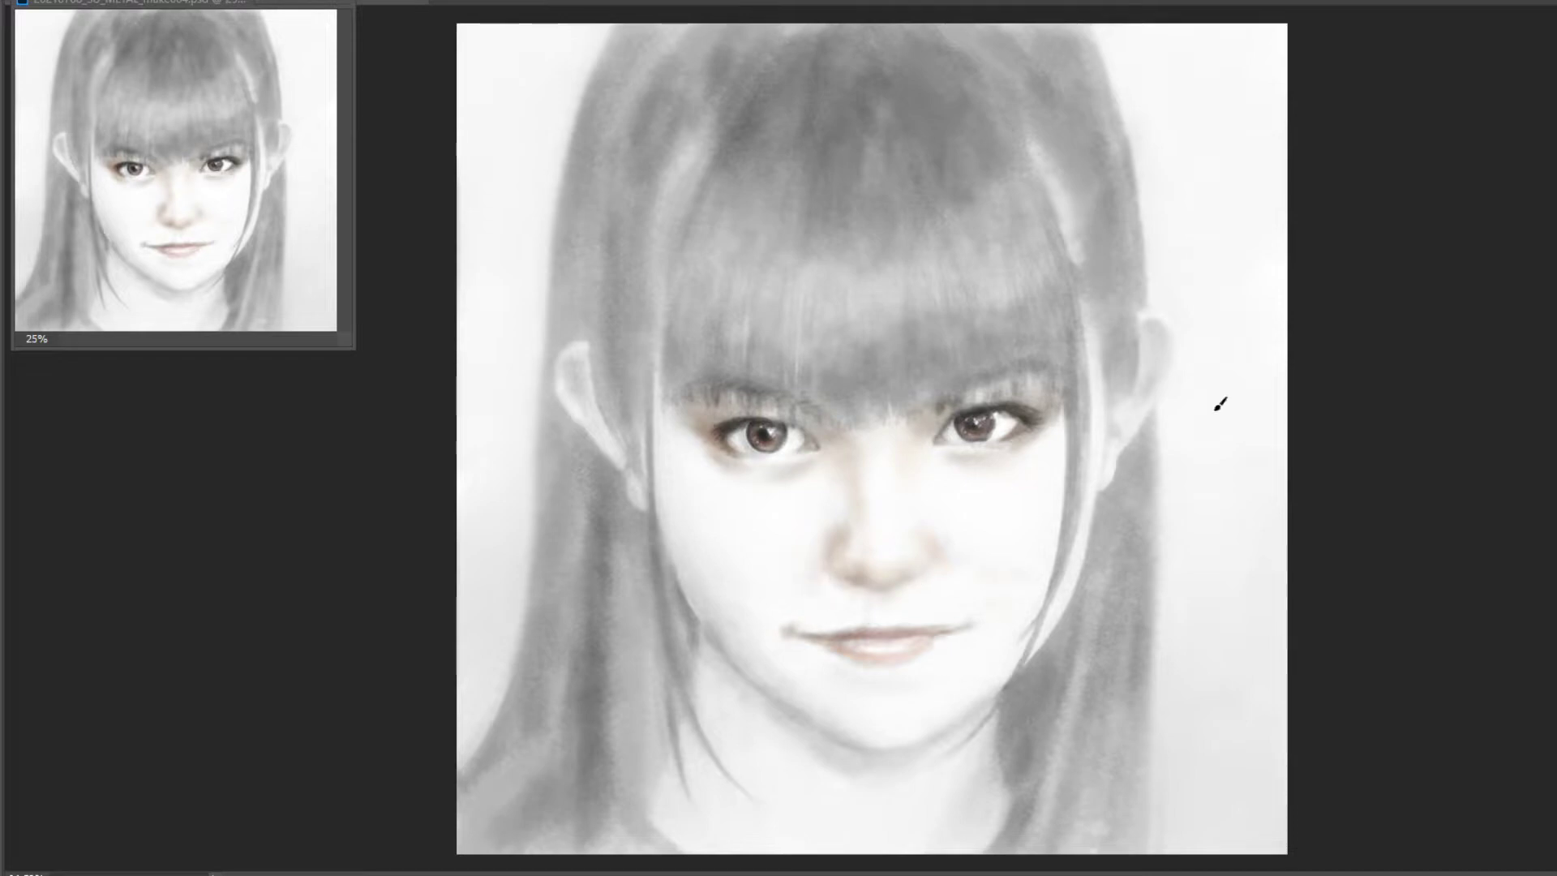
pyautogui.rightClick(826, 276)
pyautogui.press('Escape')
pyautogui.rightClick(871, 454)
pyautogui.press('Escape')
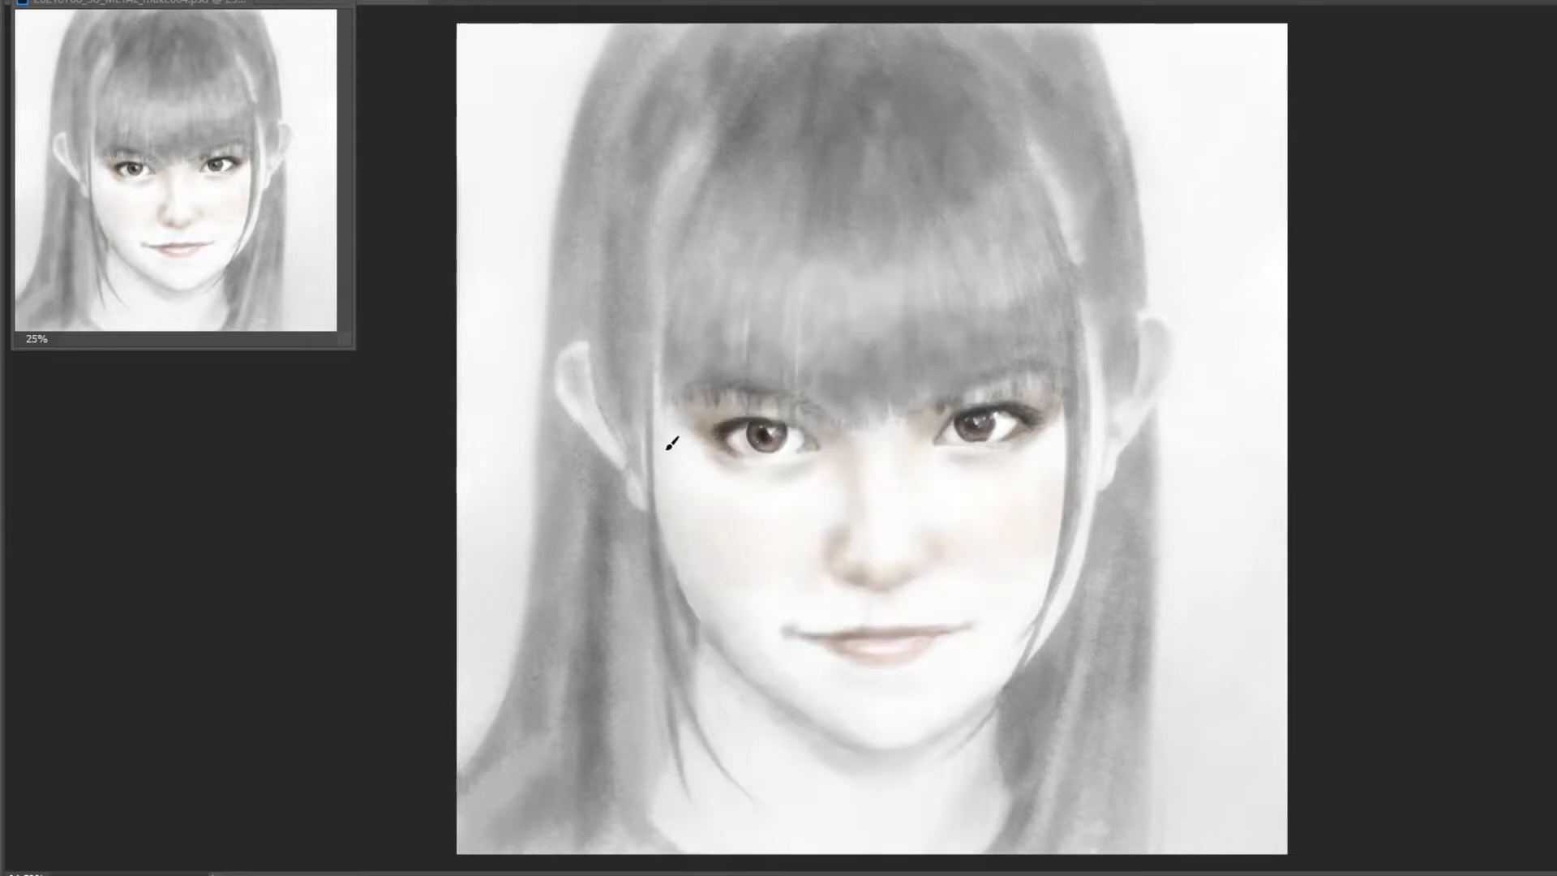
pyautogui.moveTo(778, 660); pyautogui.dragTo(802, 698)
# Paint warm shading along the neck and chin and darken the left cheek's edge.
pyautogui.rightClick(892, 727)
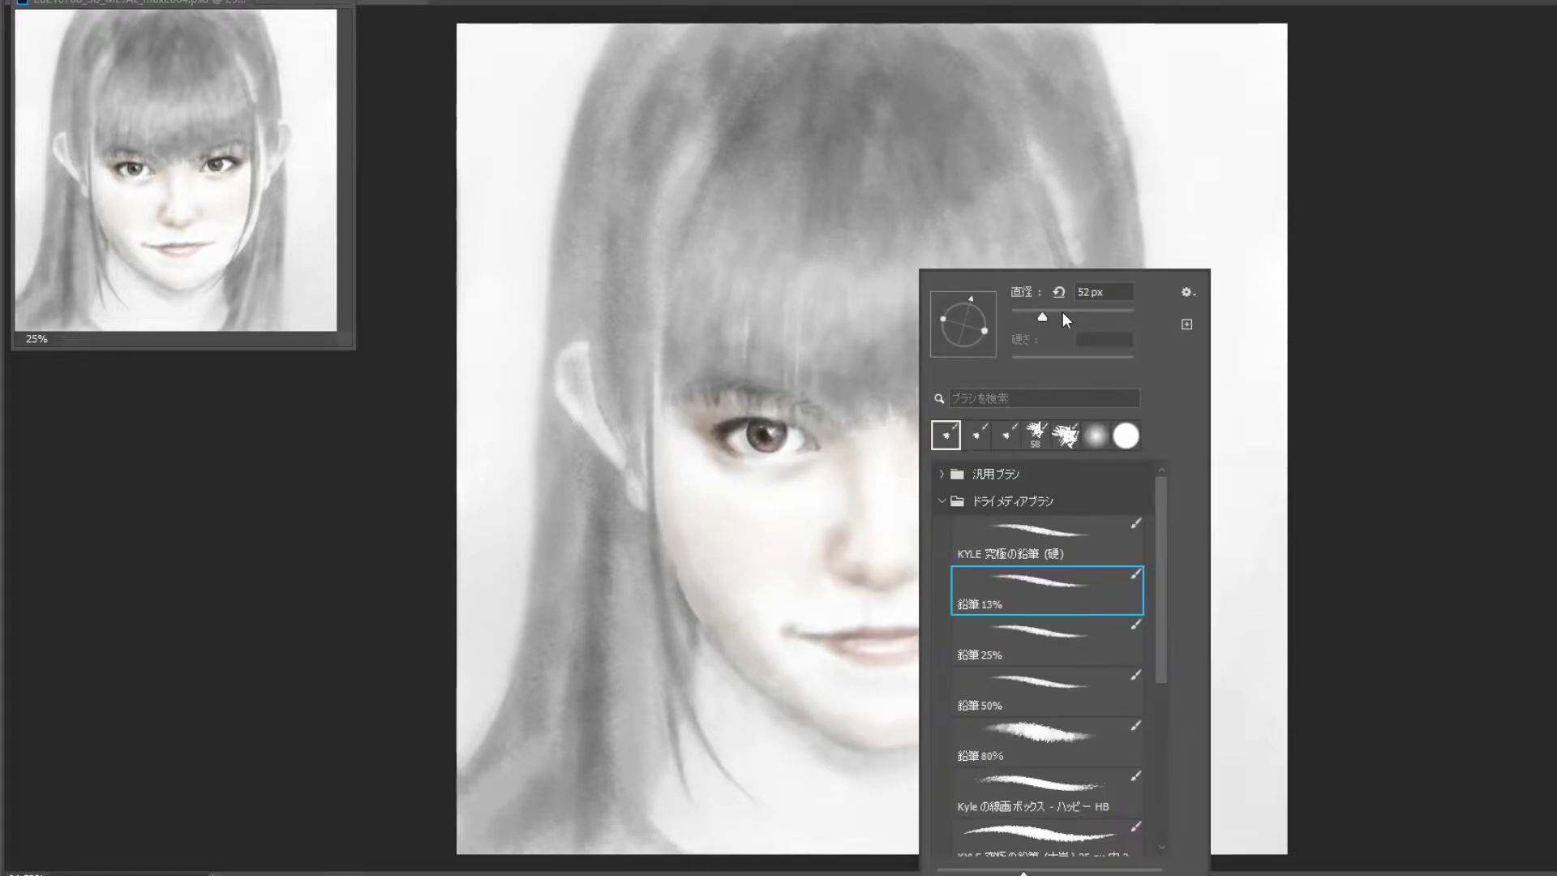
pyautogui.press('Return')
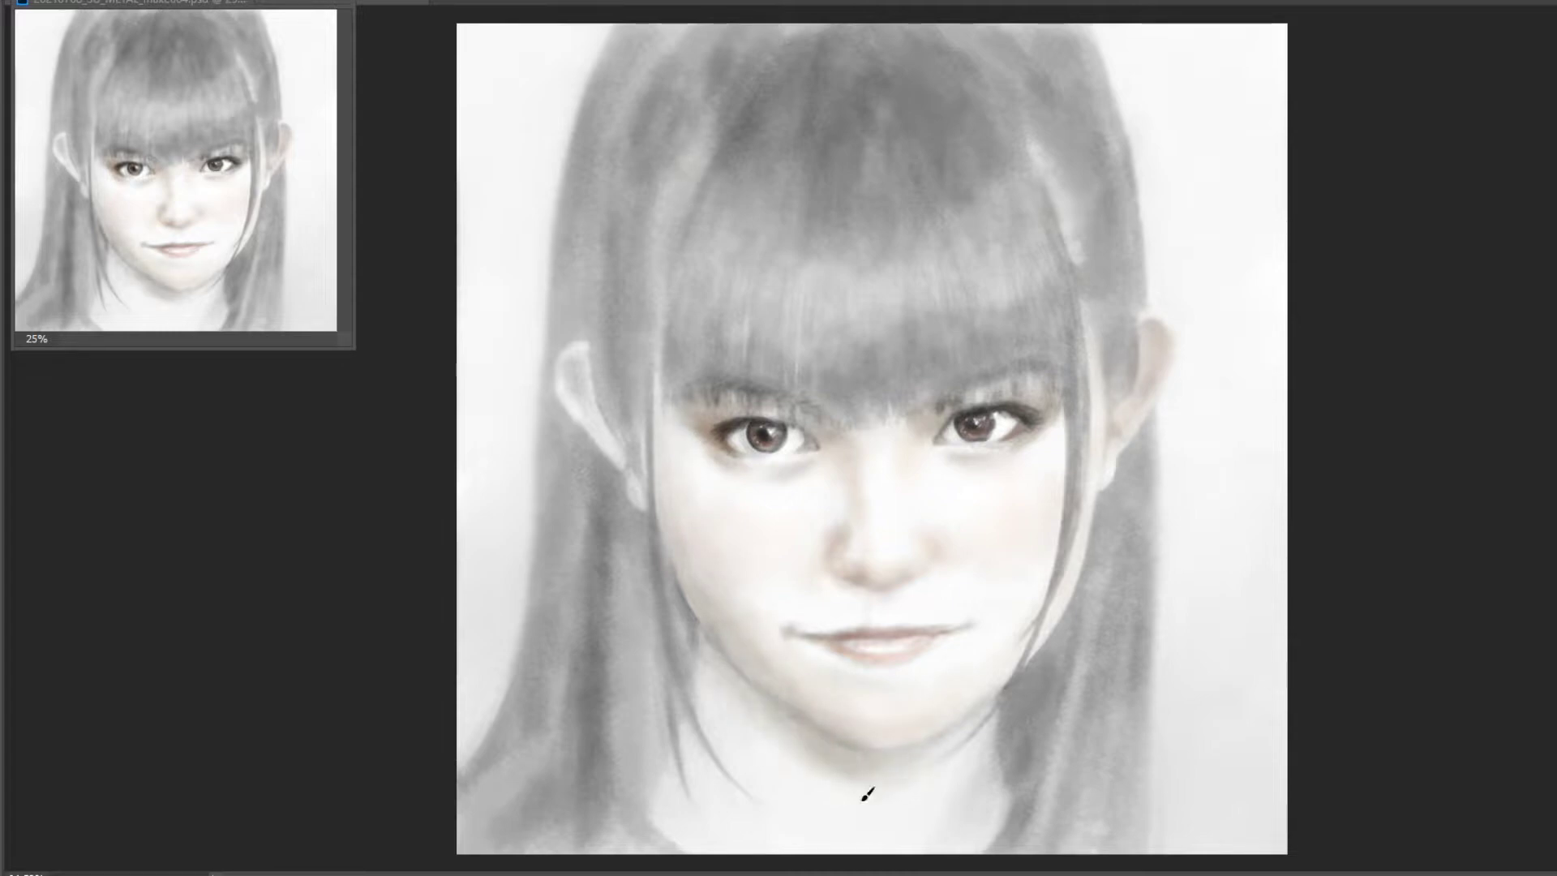
pyautogui.moveTo(744, 736)
pyautogui.mouseDown()
pyautogui.moveTo(723, 681)
pyautogui.moveTo(820, 737)
pyautogui.moveTo(876, 827)
pyautogui.moveTo(982, 765)
pyautogui.moveTo(713, 678)
pyautogui.moveTo(981, 771)
pyautogui.moveTo(1042, 730)
pyautogui.mouseUp()
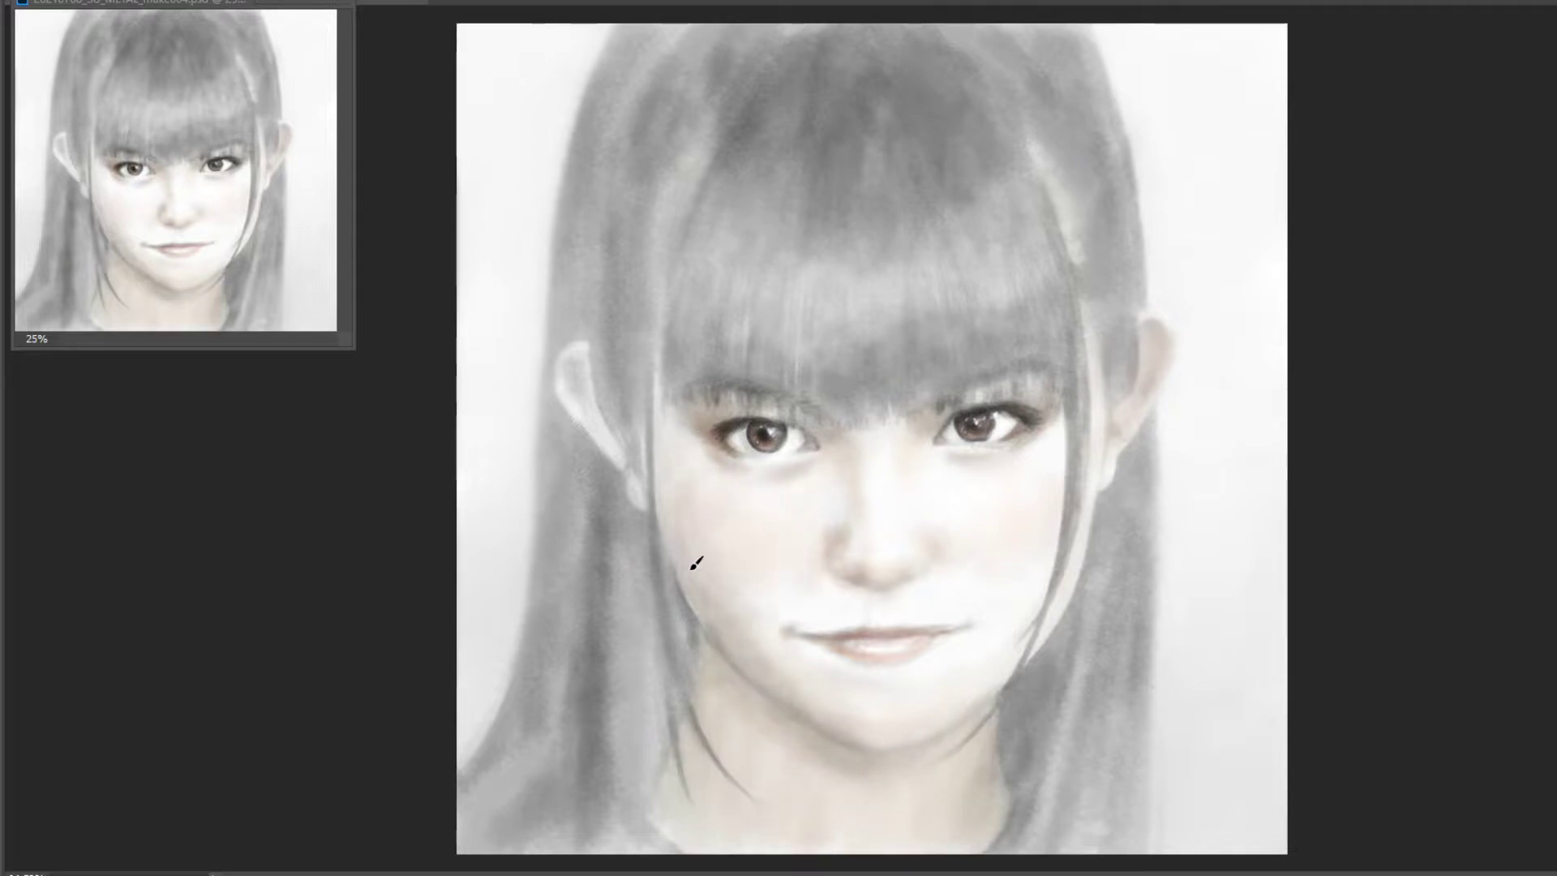
pyautogui.moveTo(695, 563); pyautogui.dragTo(813, 605)
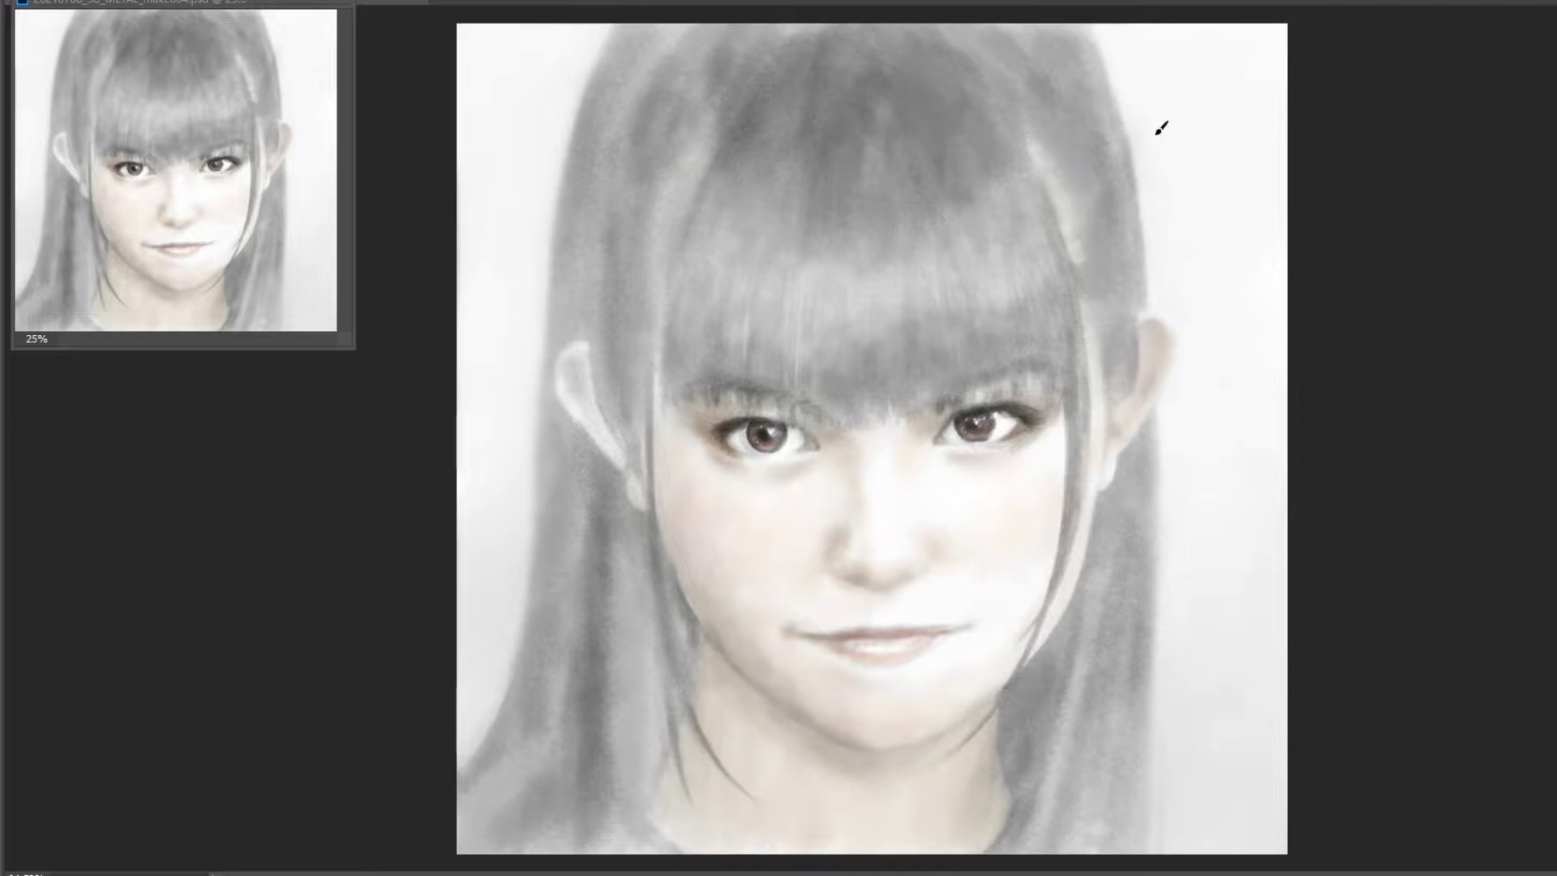
pyautogui.rightClick(969, 174)
pyautogui.press('Escape')
pyautogui.rightClick(1019, 503)
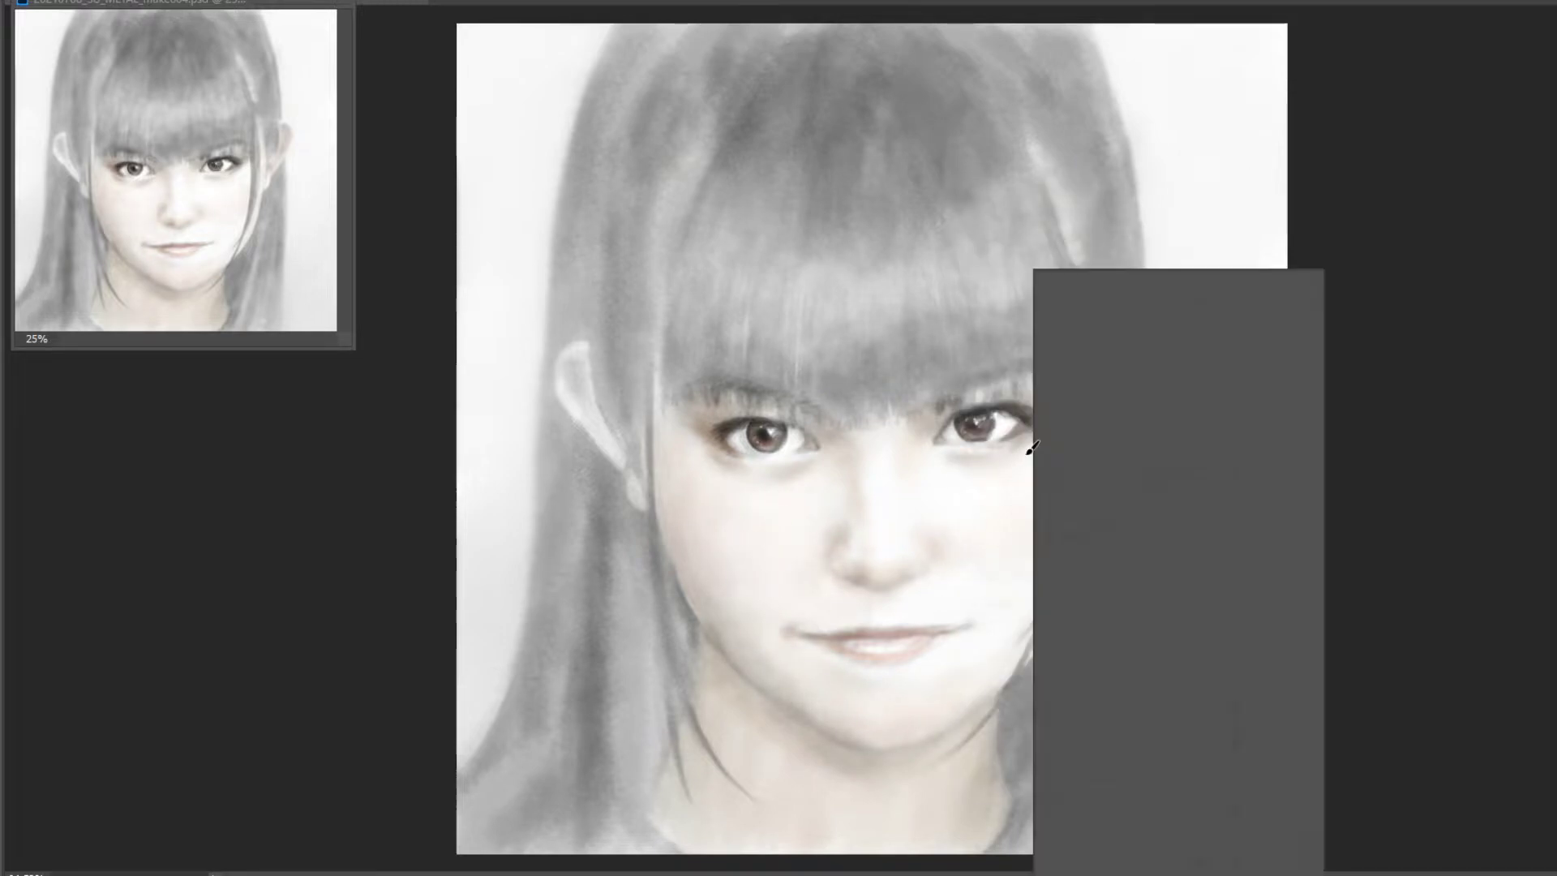
pyautogui.press('Escape')
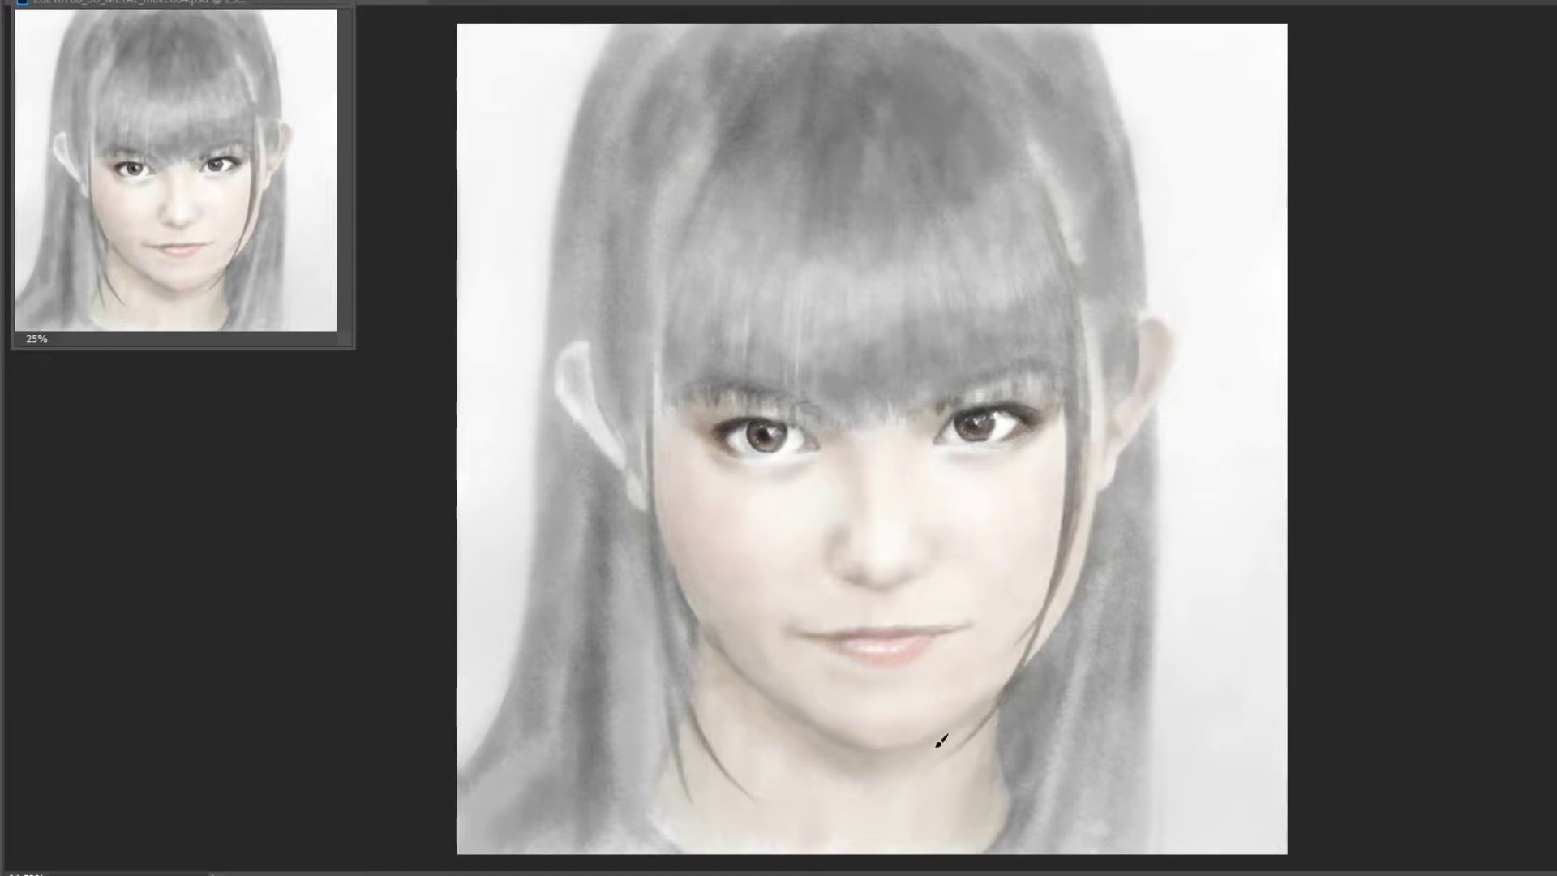
# With the 鉛筆 25% brush, paint strands down the left side of the face and into the bangs.
pyautogui.rightClick(616, 606)
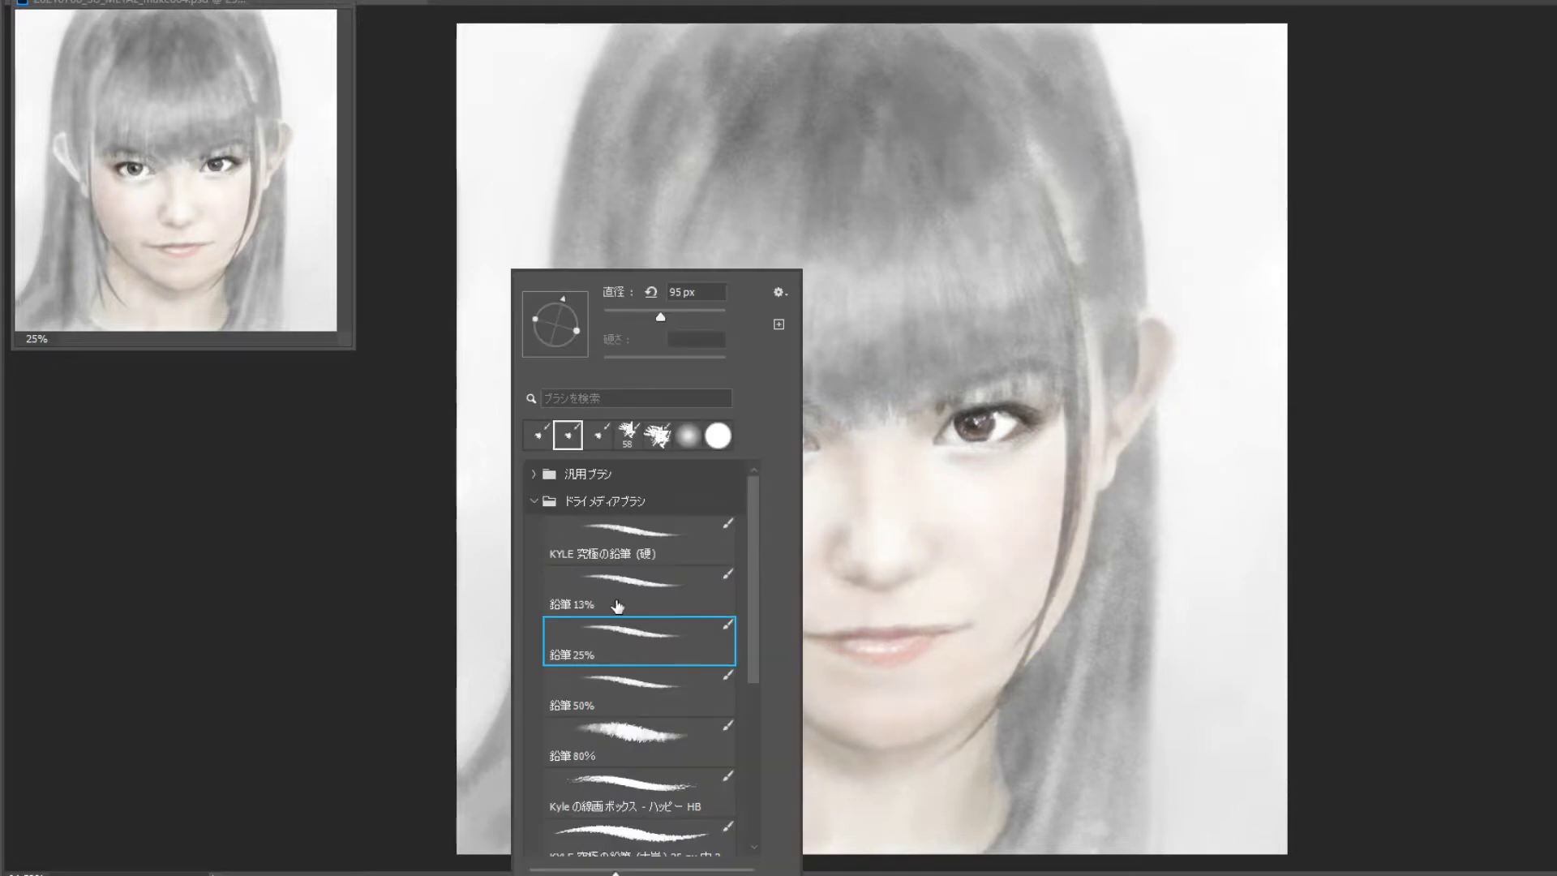
pyautogui.press('Return')
pyautogui.moveTo(649, 387)
pyautogui.mouseDown()
pyautogui.moveTo(674, 654)
pyautogui.moveTo(697, 725)
pyautogui.mouseUp()
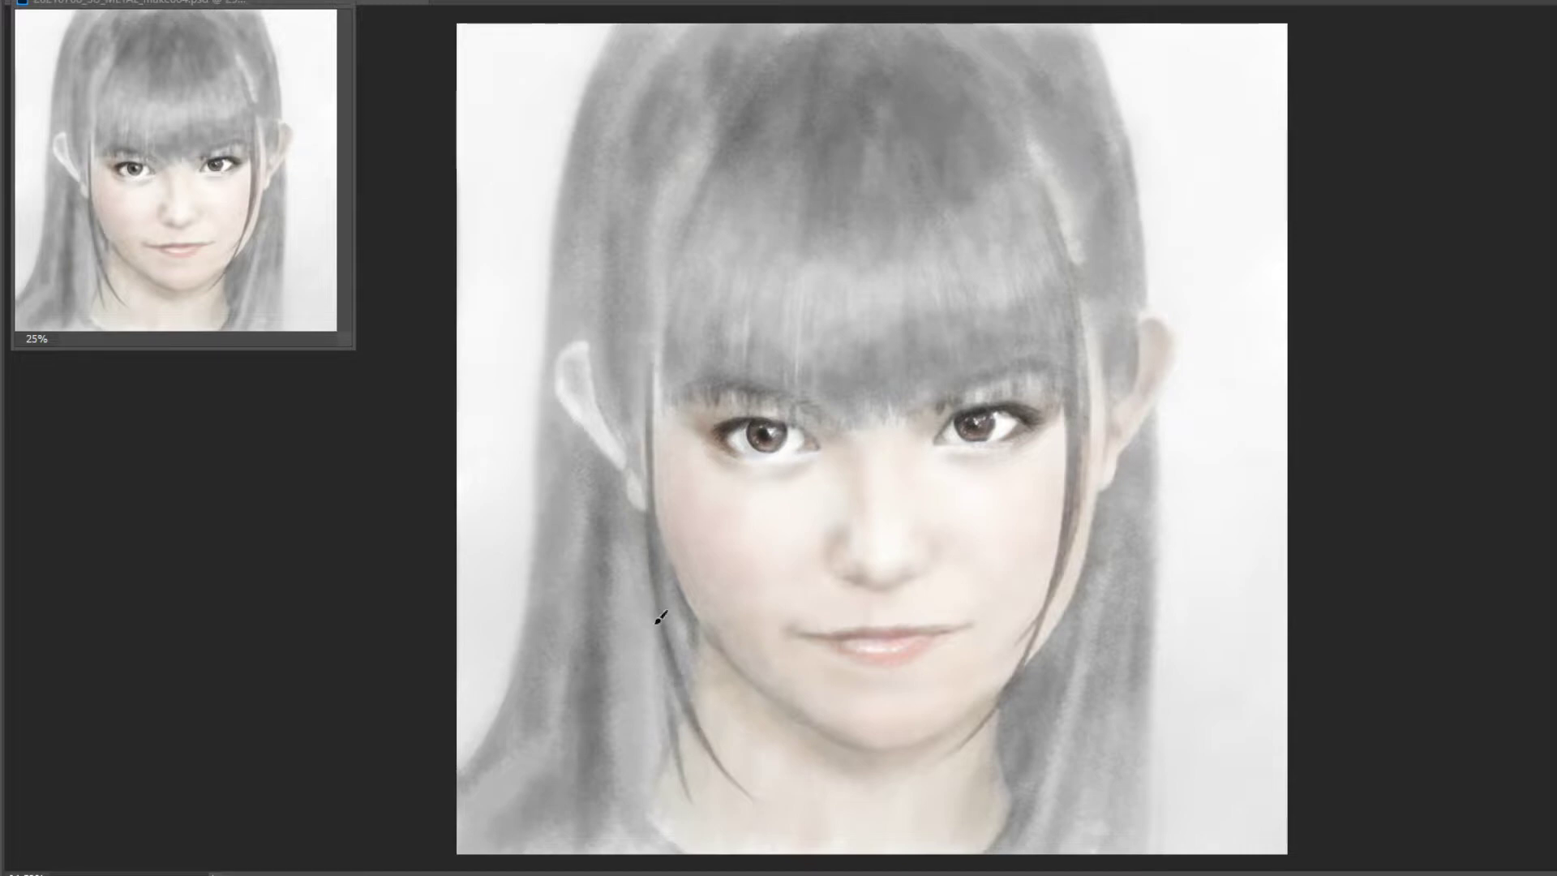
pyautogui.moveTo(657, 619); pyautogui.dragTo(696, 809)
pyautogui.moveTo(662, 676); pyautogui.dragTo(674, 735)
pyautogui.moveTo(683, 297); pyautogui.dragTo(666, 399)
pyautogui.moveTo(702, 285); pyautogui.dragTo(680, 390)
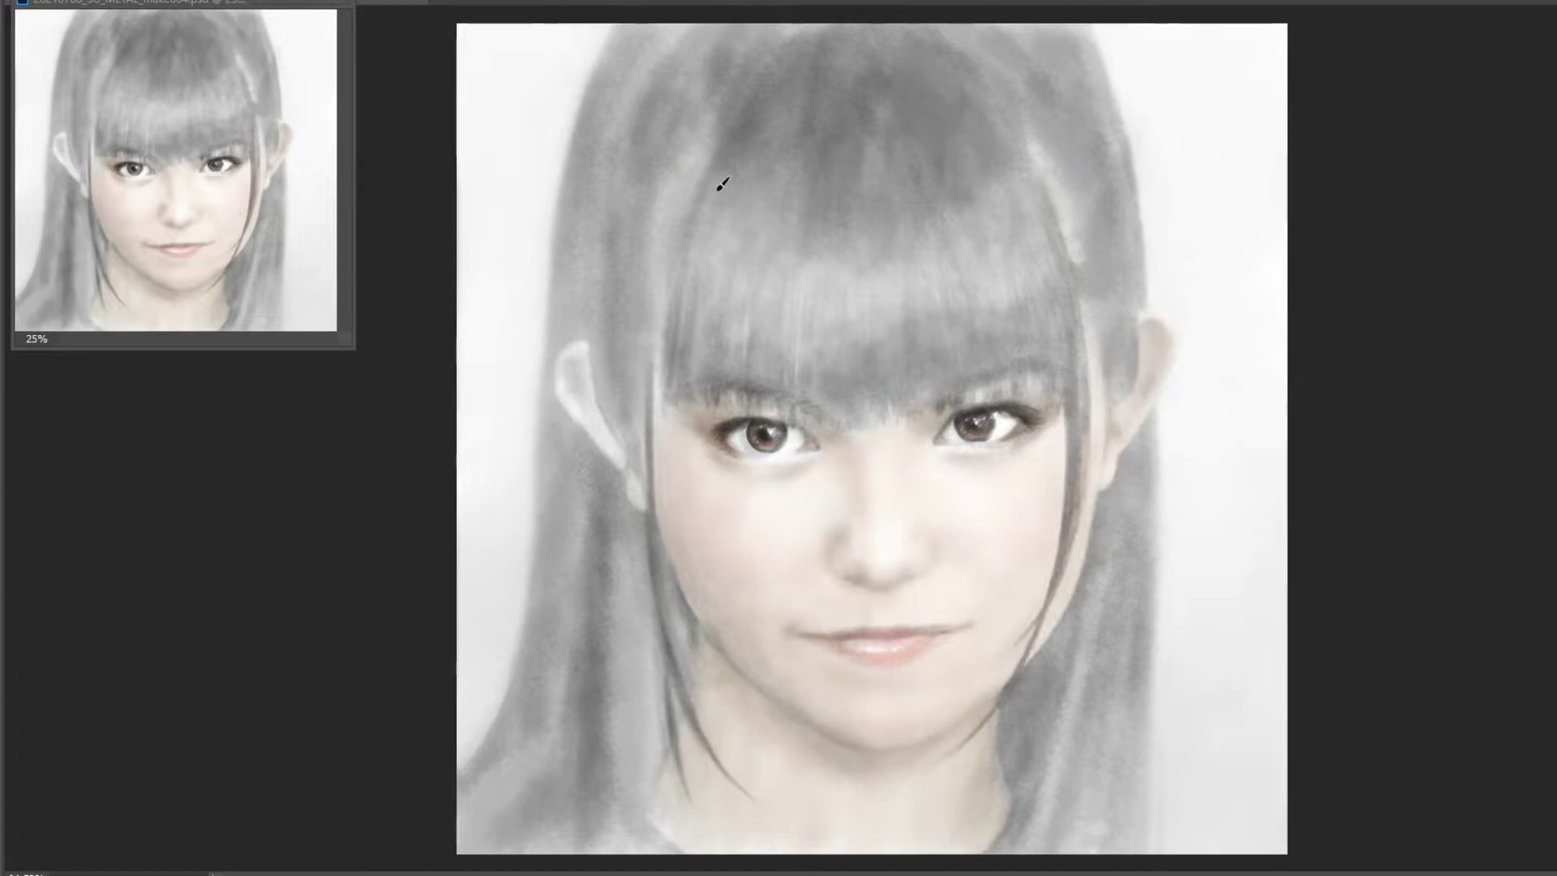
pyautogui.moveTo(718, 295)
pyautogui.mouseDown()
pyautogui.moveTo(695, 392)
pyautogui.moveTo(709, 392)
pyautogui.mouseUp()
pyautogui.moveTo(770, 286); pyautogui.dragTo(733, 399)
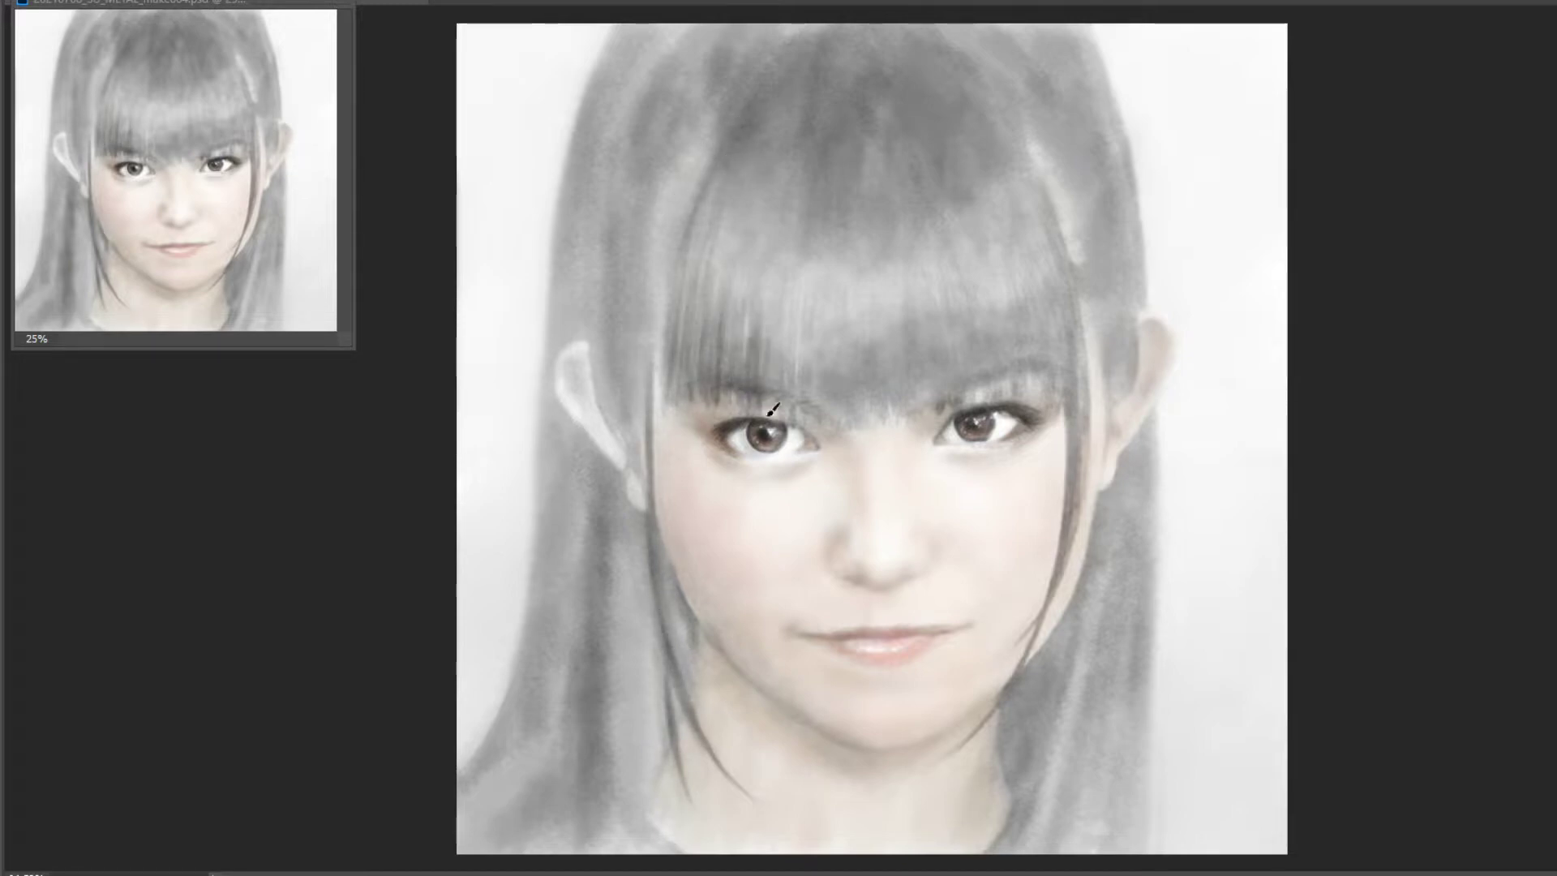
# Add dark strands across the bangs, right bangs and right cheek hairline.
pyautogui.moveTo(798, 322); pyautogui.dragTo(766, 422)
pyautogui.moveTo(822, 343); pyautogui.dragTo(795, 420)
pyautogui.moveTo(803, 313); pyautogui.dragTo(847, 412)
pyautogui.moveTo(848, 354); pyautogui.dragTo(859, 419)
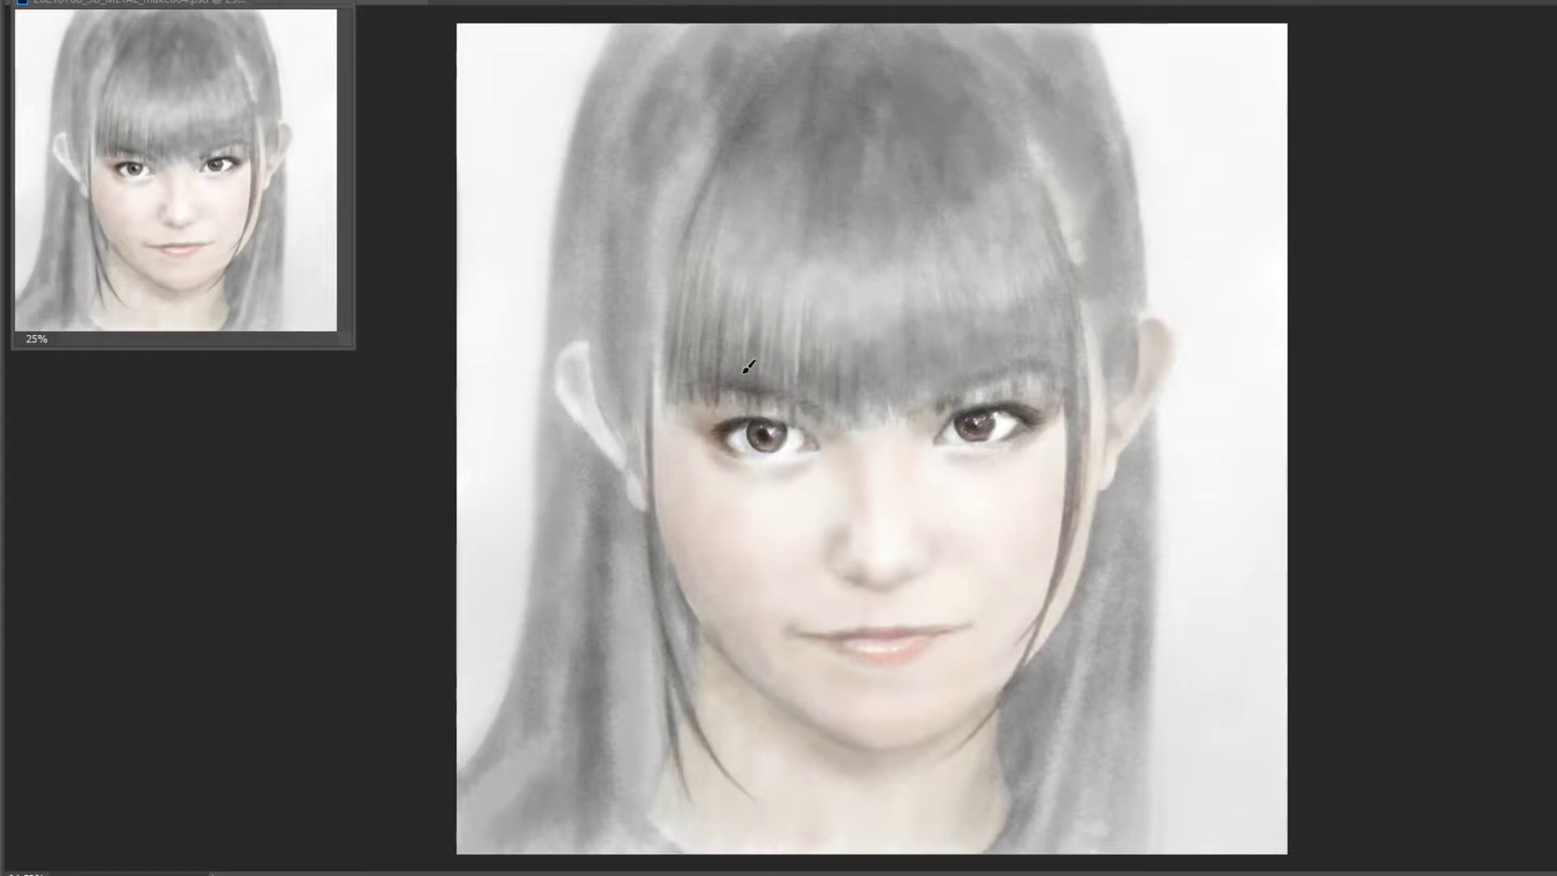
pyautogui.moveTo(754, 325); pyautogui.dragTo(730, 383)
pyautogui.moveTo(859, 340); pyautogui.dragTo(872, 415)
pyautogui.moveTo(941, 349); pyautogui.dragTo(945, 382)
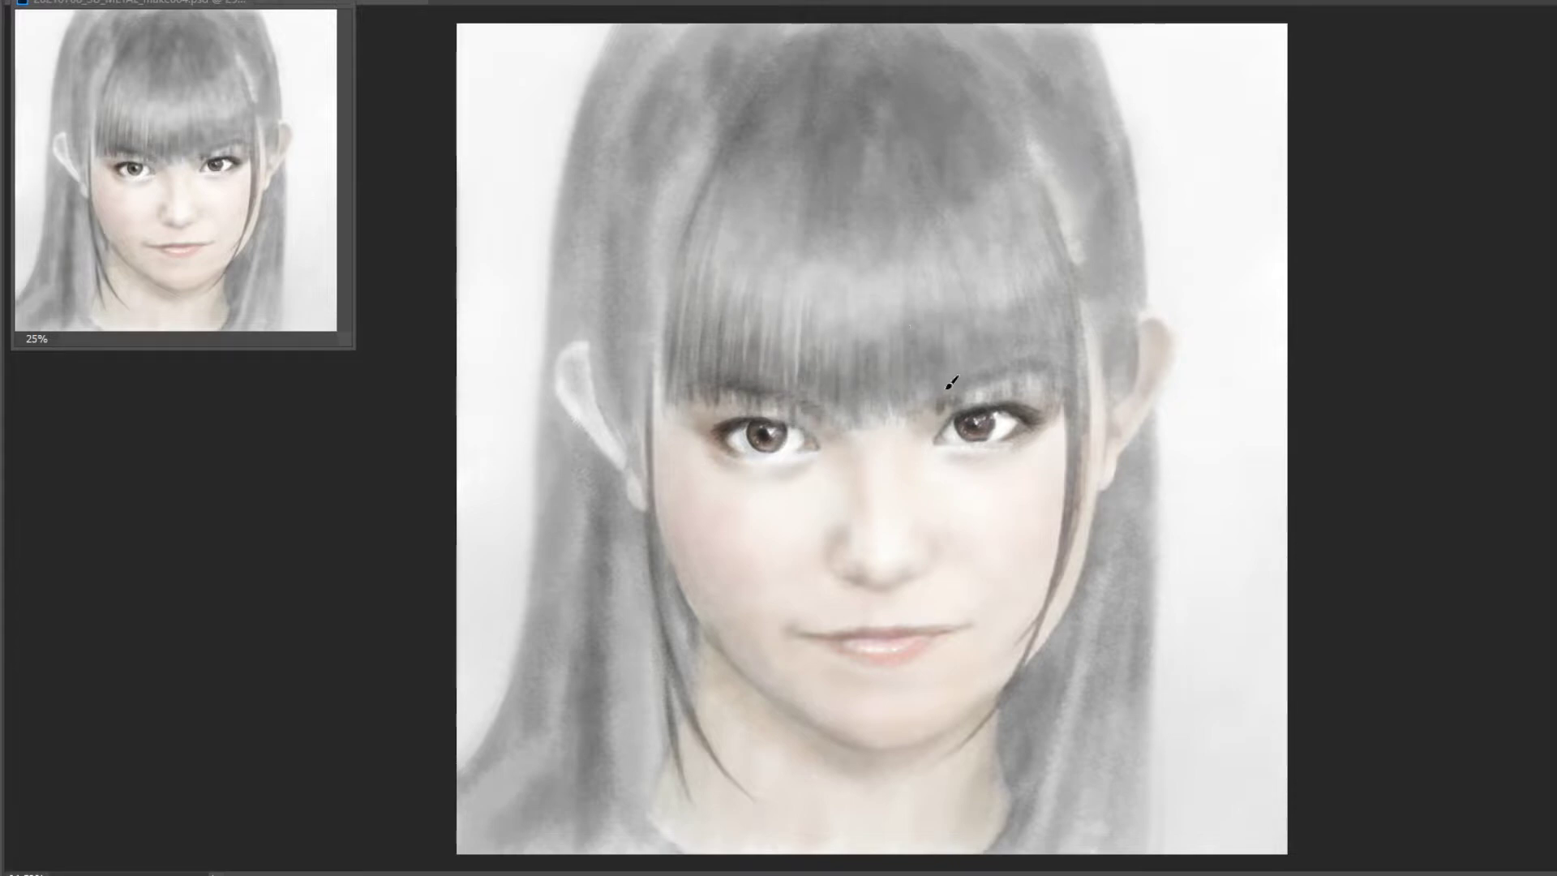
pyautogui.moveTo(950, 316); pyautogui.dragTo(965, 387)
pyautogui.moveTo(989, 298)
pyautogui.mouseDown()
pyautogui.moveTo(1013, 385)
pyautogui.moveTo(1035, 375)
pyautogui.mouseUp()
pyautogui.moveTo(1051, 303)
pyautogui.mouseDown()
pyautogui.moveTo(1071, 389)
pyautogui.moveTo(1069, 512)
pyautogui.mouseUp()
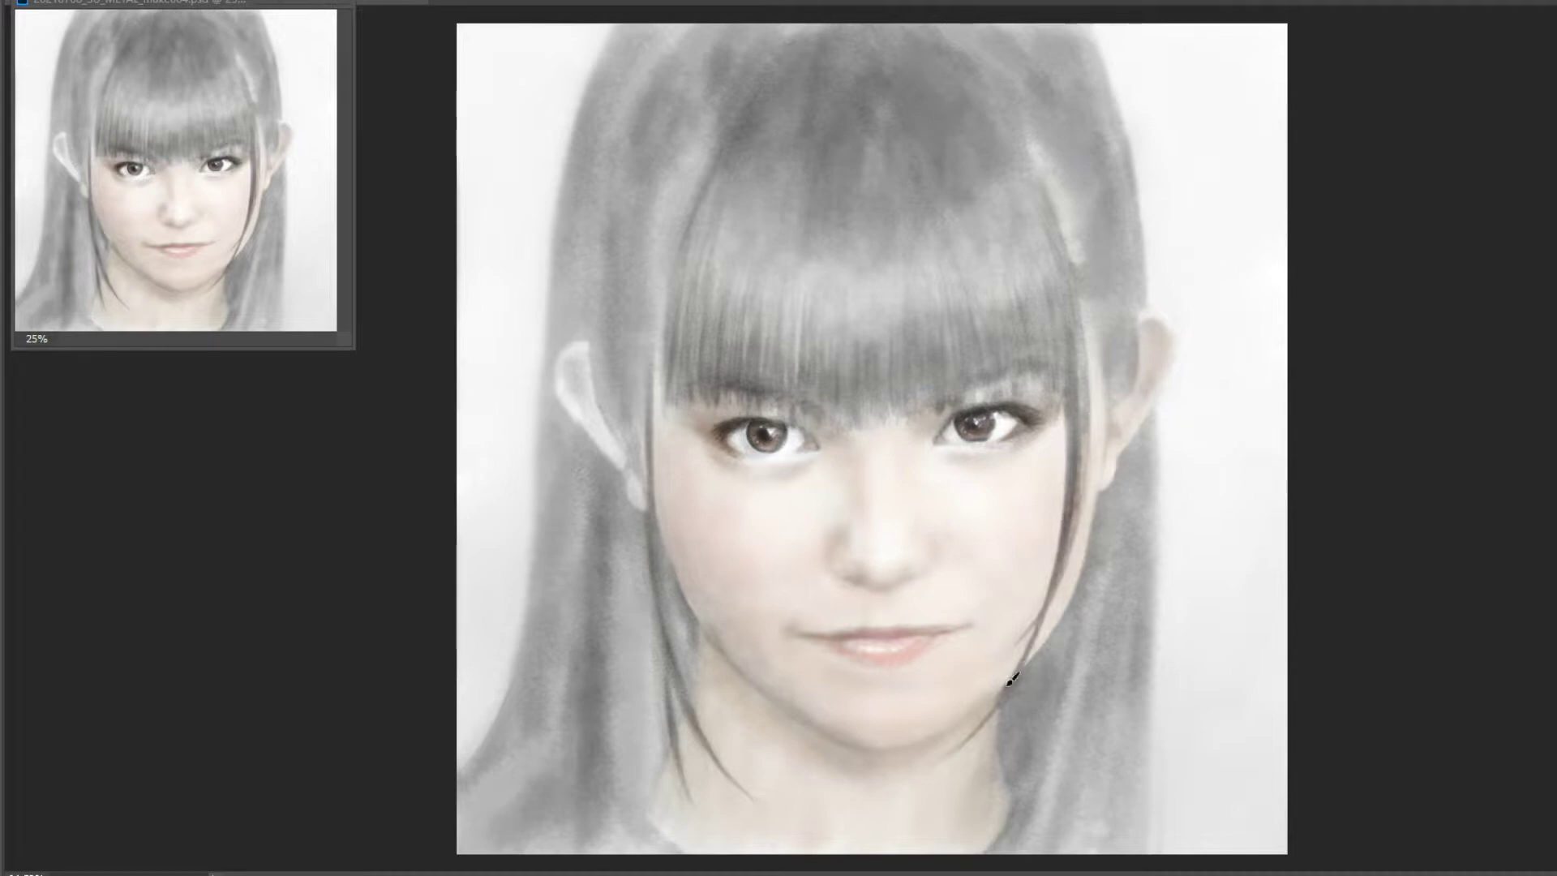
pyautogui.moveTo(1046, 252); pyautogui.dragTo(1070, 387)
# Darken vertical hair strokes across the bangs, undoing one stray stroke near the crown.
pyautogui.moveTo(1023, 375); pyautogui.dragTo(941, 401)
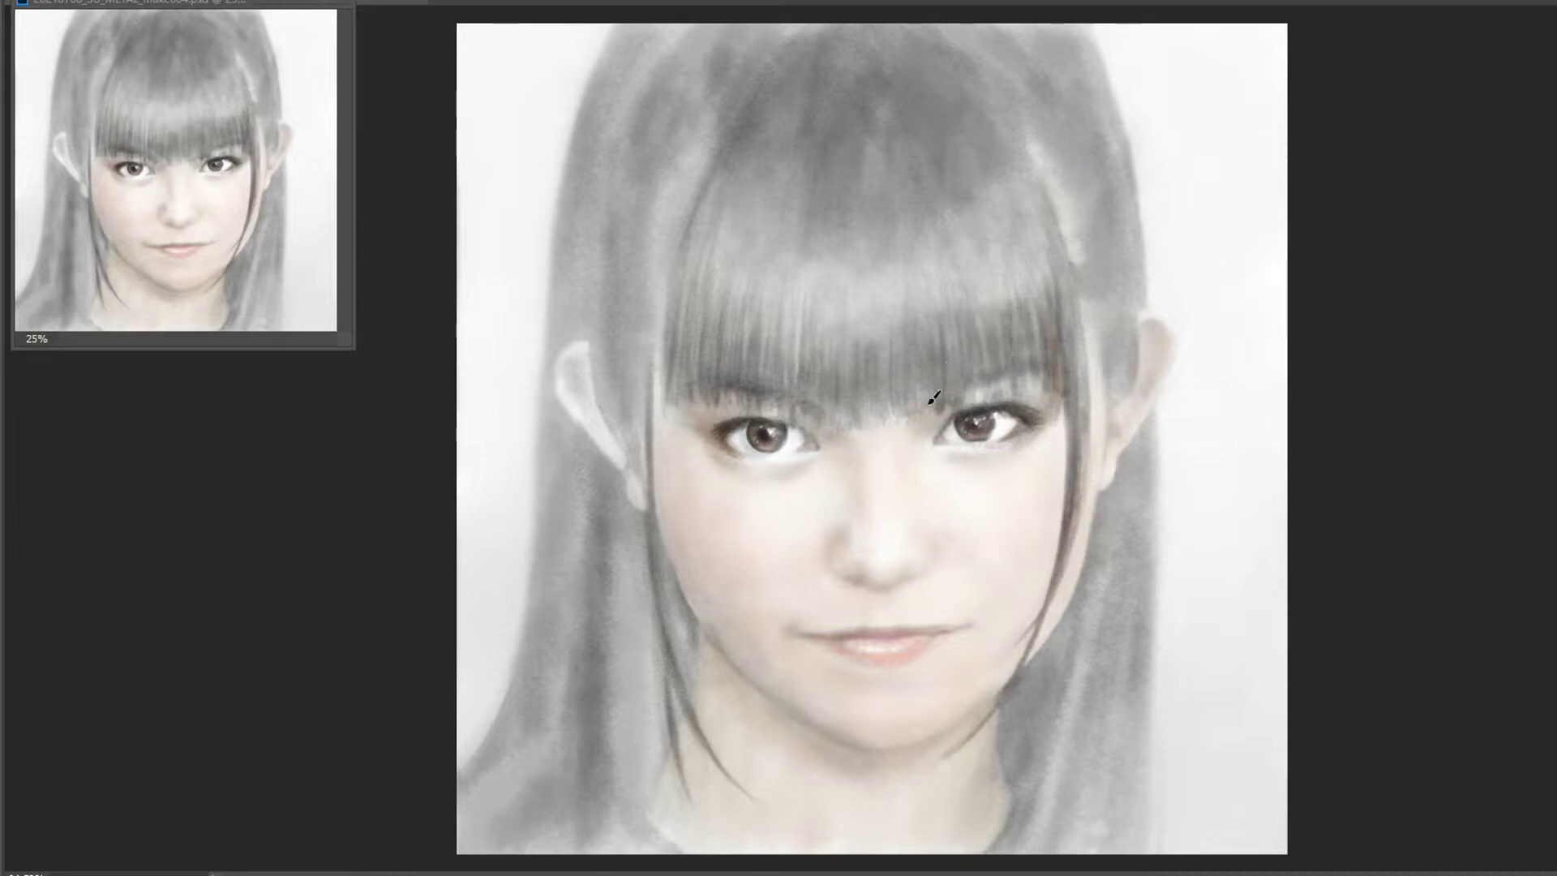
pyautogui.moveTo(924, 317); pyautogui.dragTo(882, 390)
pyautogui.moveTo(843, 312); pyautogui.dragTo(815, 389)
pyautogui.moveTo(750, 180); pyautogui.dragTo(724, 306)
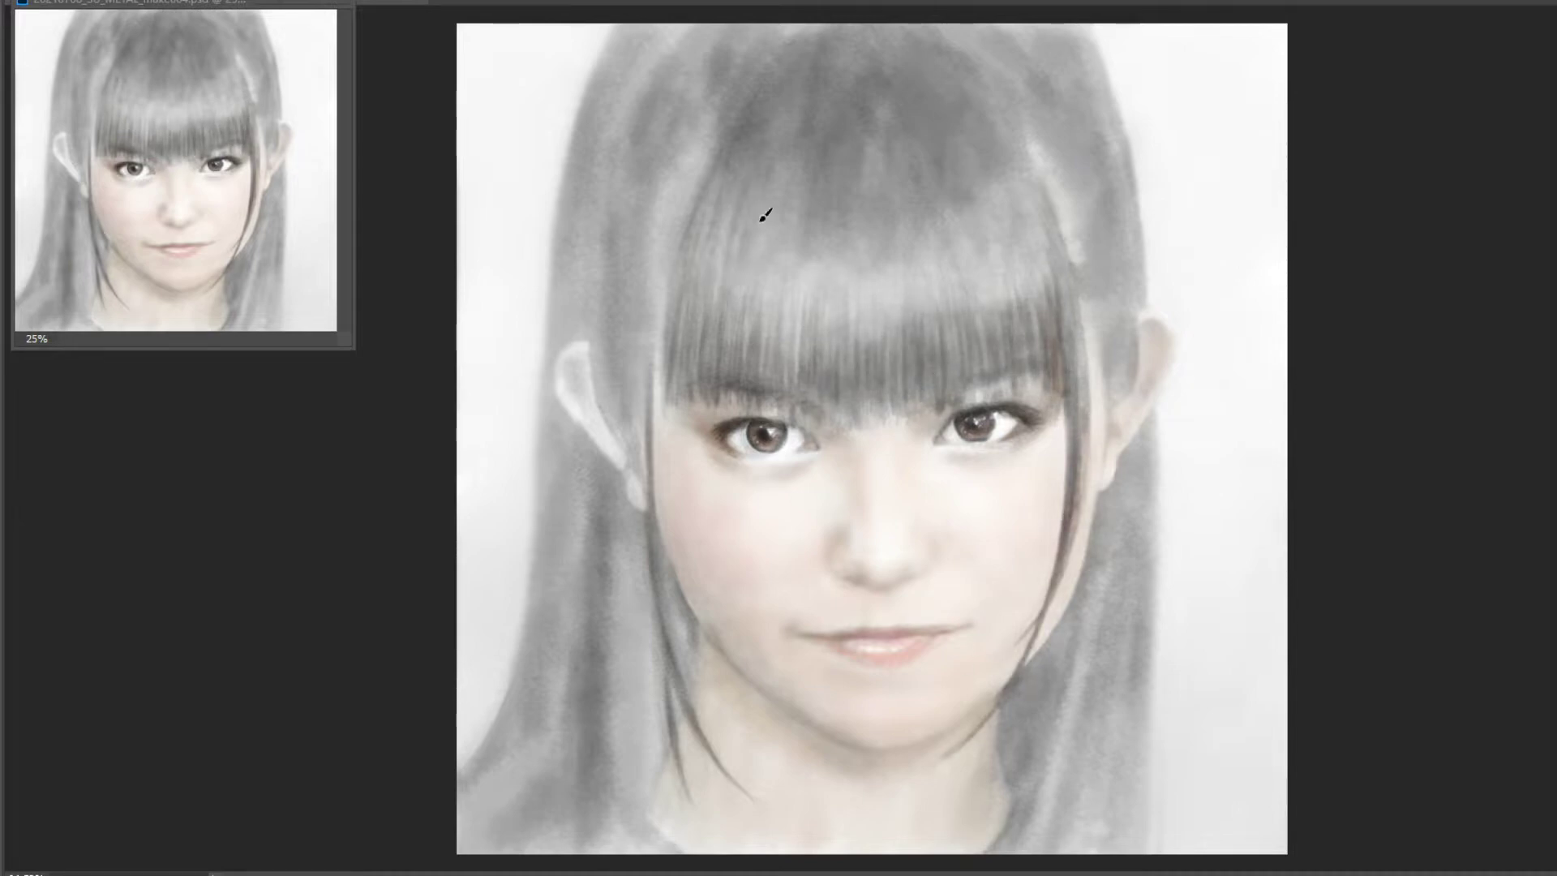
pyautogui.moveTo(796, 236); pyautogui.dragTo(790, 283)
pyautogui.moveTo(823, 220); pyautogui.dragTo(818, 298)
pyautogui.moveTo(890, 170); pyautogui.dragTo(880, 271)
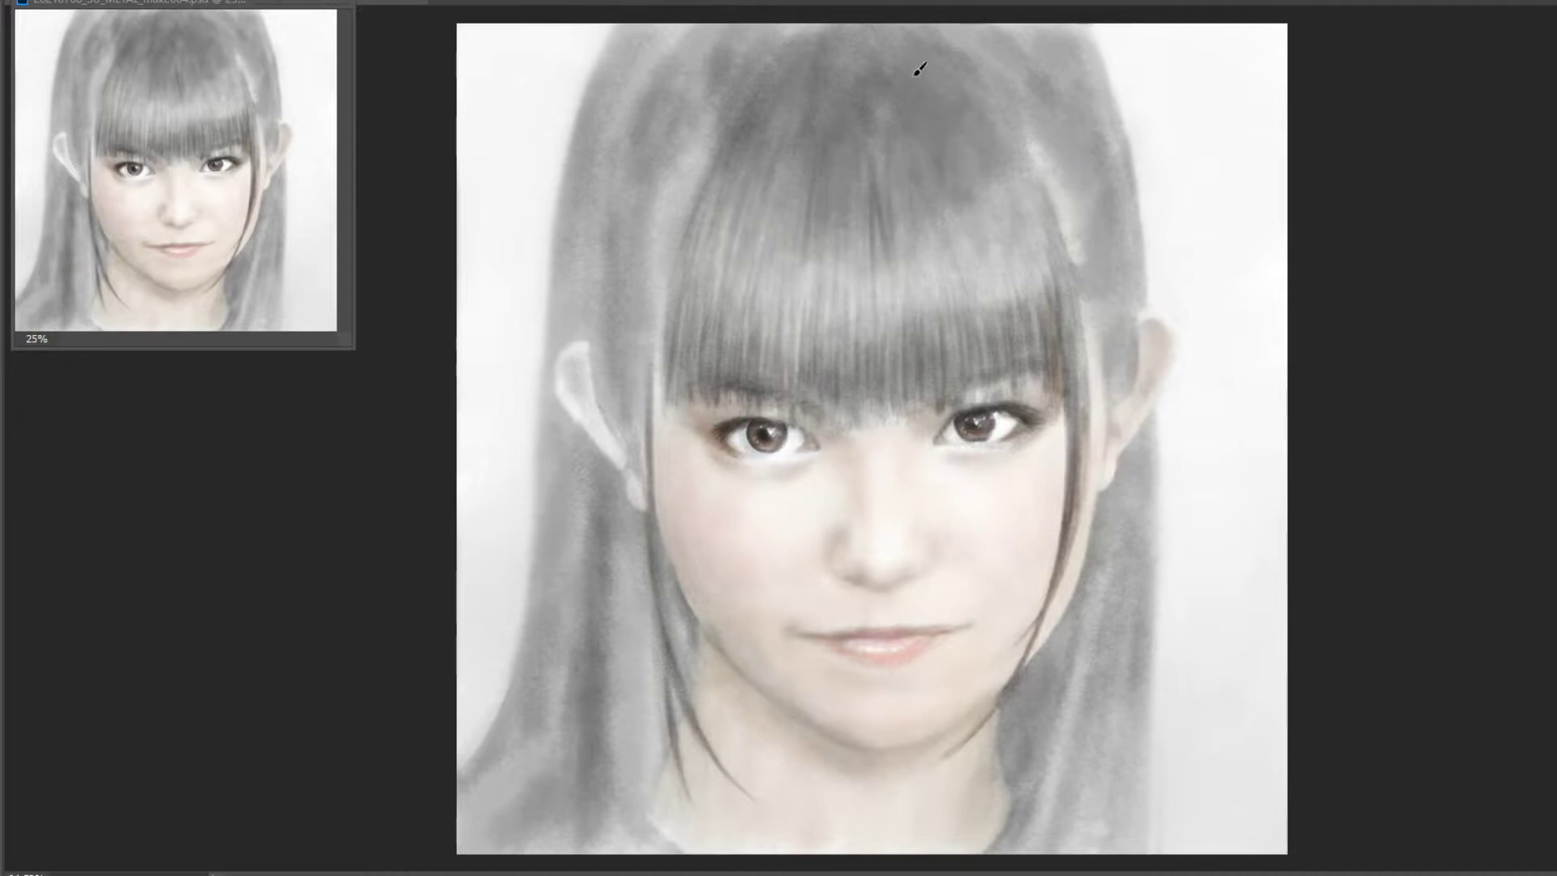
pyautogui.hotkey('ctrl', 'z')
pyautogui.moveTo(940, 209); pyautogui.dragTo(932, 300)
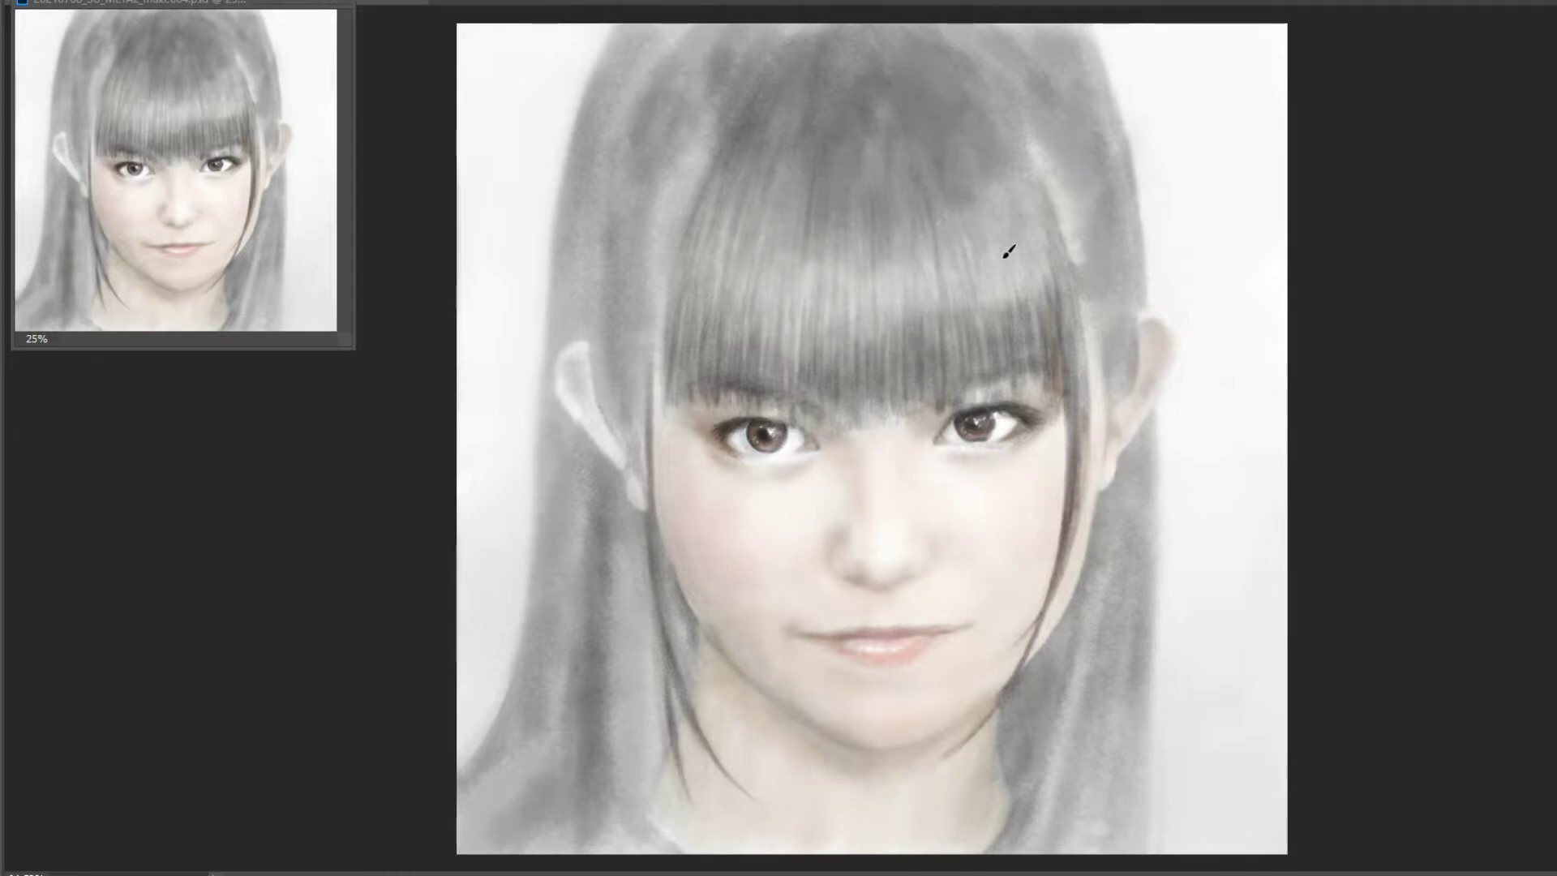
# Rotate the canvas sideways, paint faint darker strands in the bangs, then restore the view.
pyautogui.press('r')
pyautogui.moveTo(1459, 409); pyautogui.dragTo(793, 421)
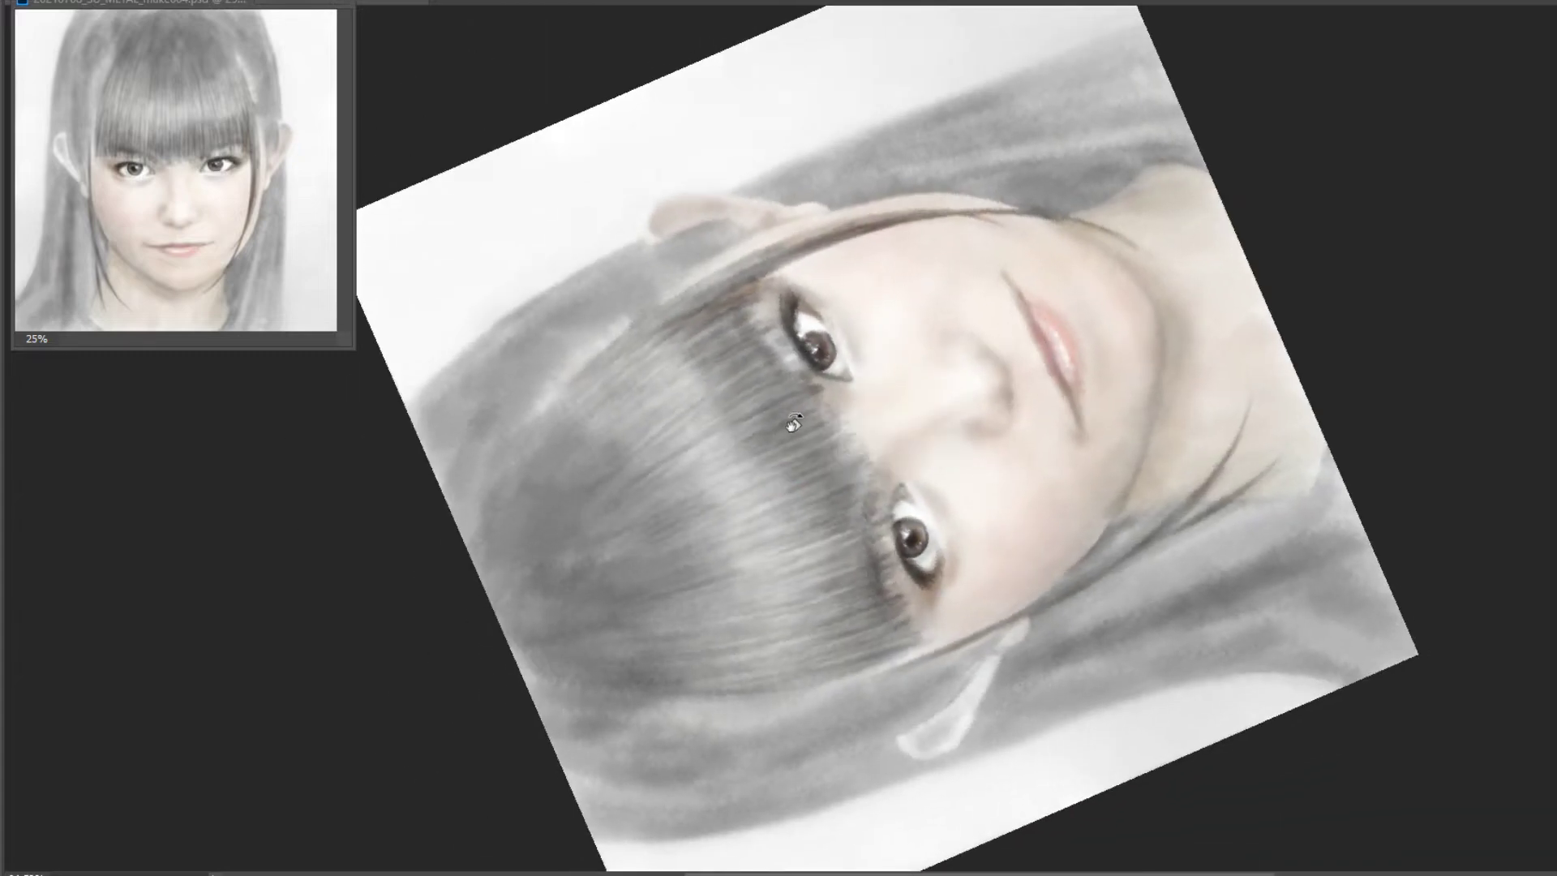
pyautogui.moveTo(636, 350); pyautogui.dragTo(554, 435)
pyautogui.moveTo(588, 385); pyautogui.dragTo(527, 466)
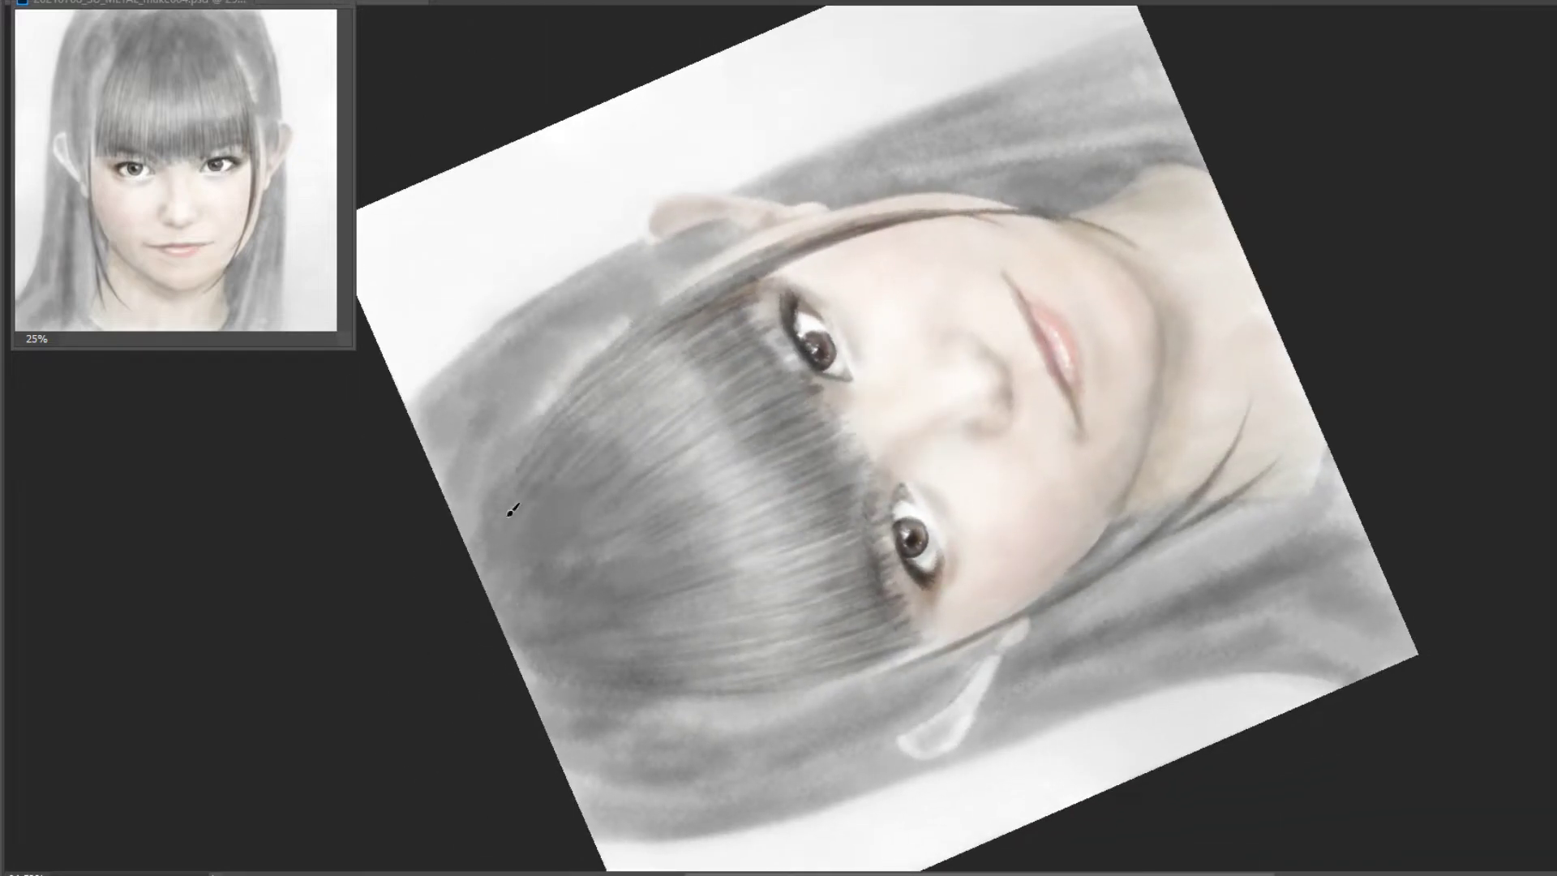
pyautogui.moveTo(649, 401); pyautogui.dragTo(535, 472)
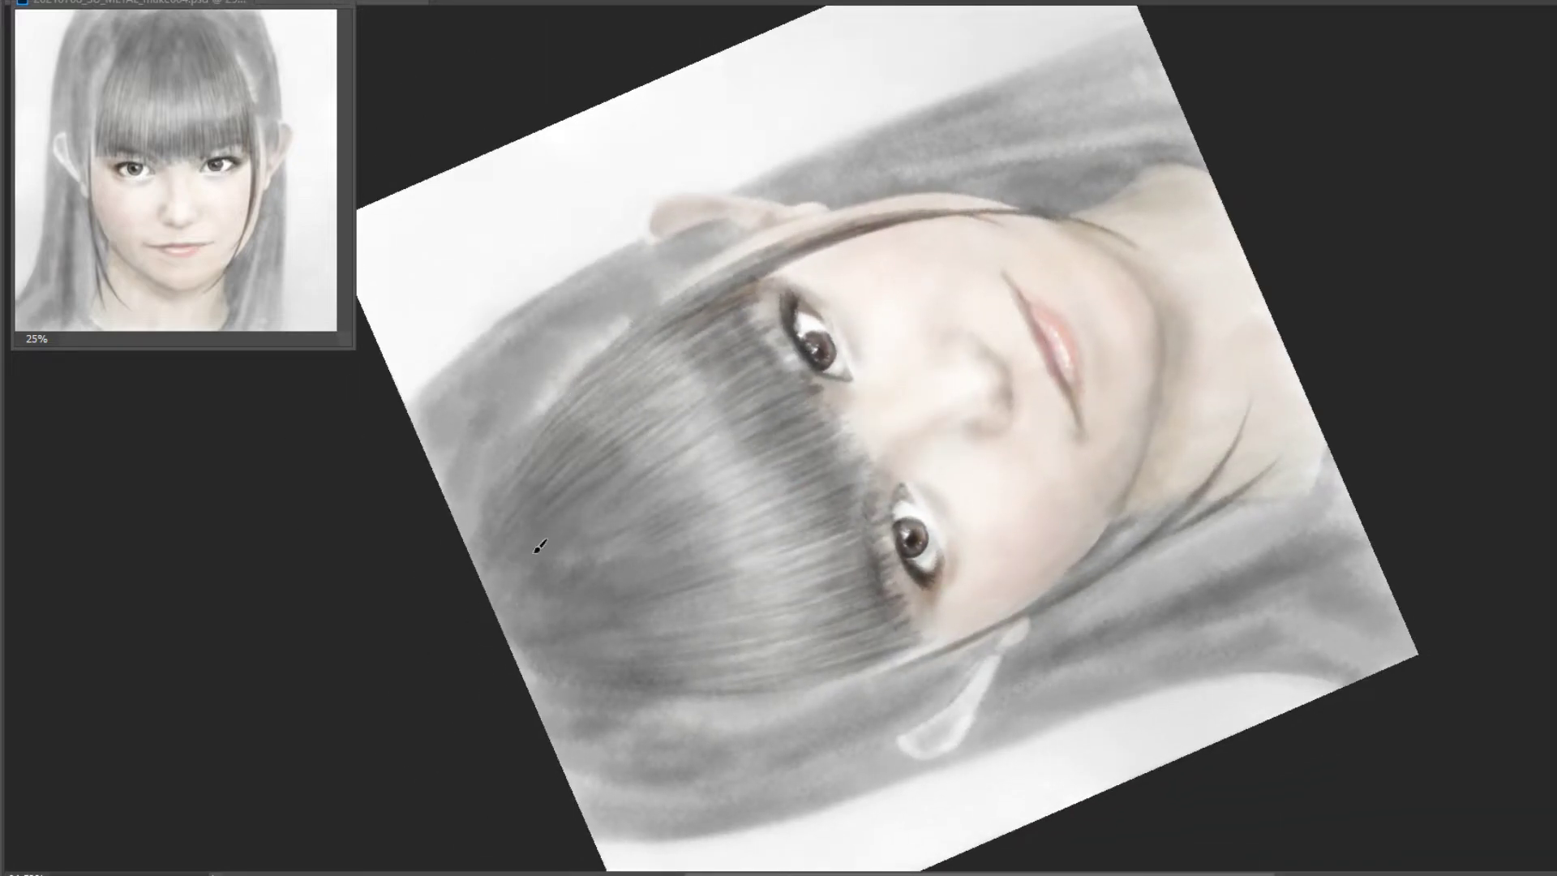
pyautogui.moveTo(709, 484); pyautogui.dragTo(604, 535)
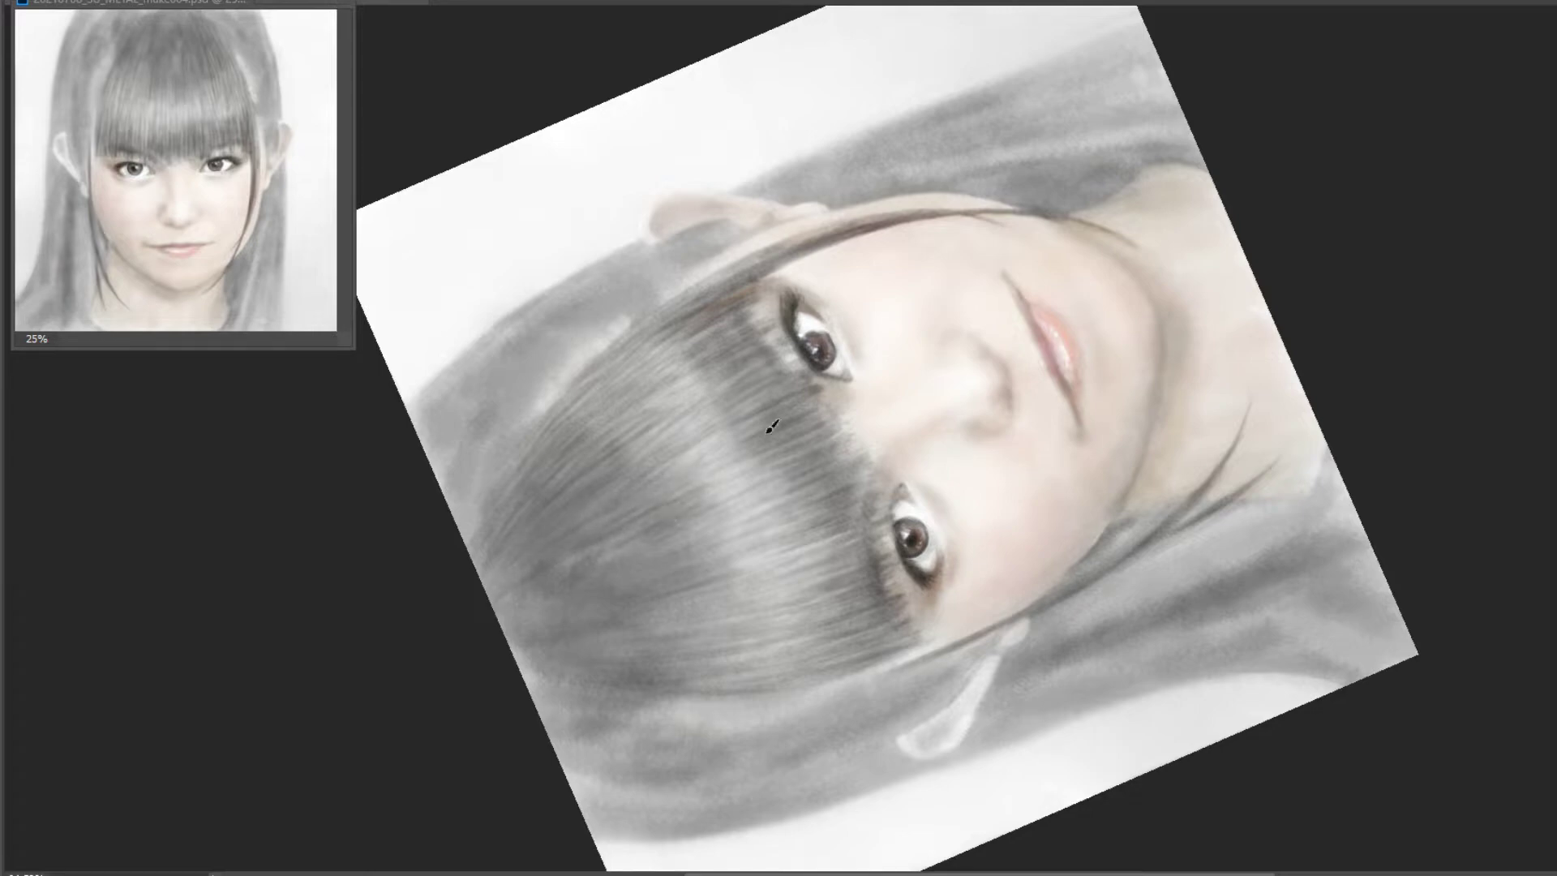
pyautogui.press('Escape')
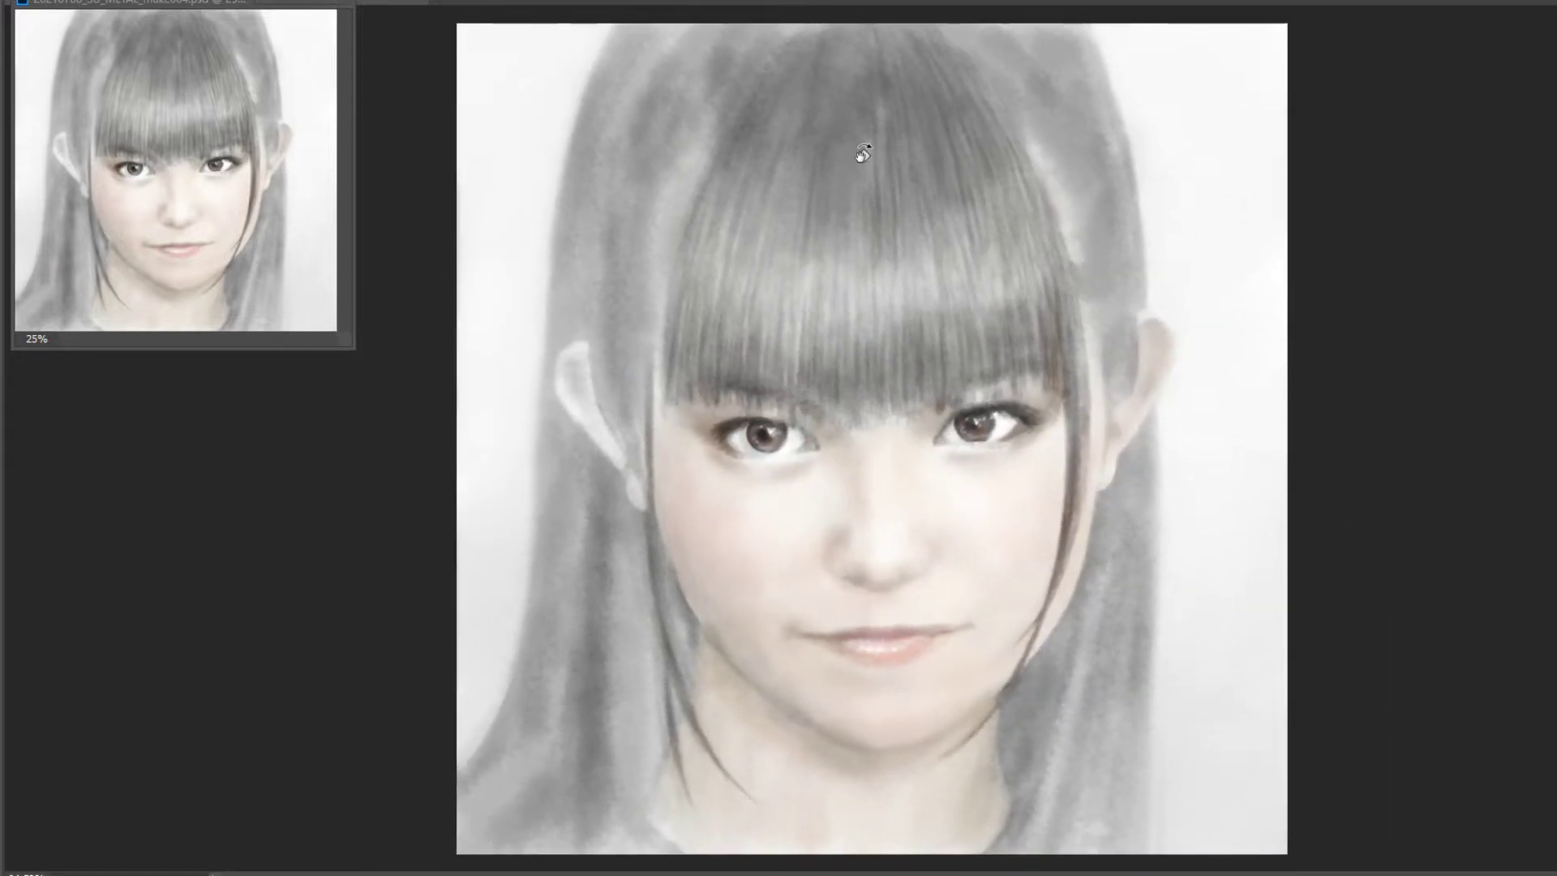
# Add darker and lighter strands along the bangs' left edge and the upper right hair.
pyautogui.moveTo(732, 200); pyautogui.dragTo(803, 34)
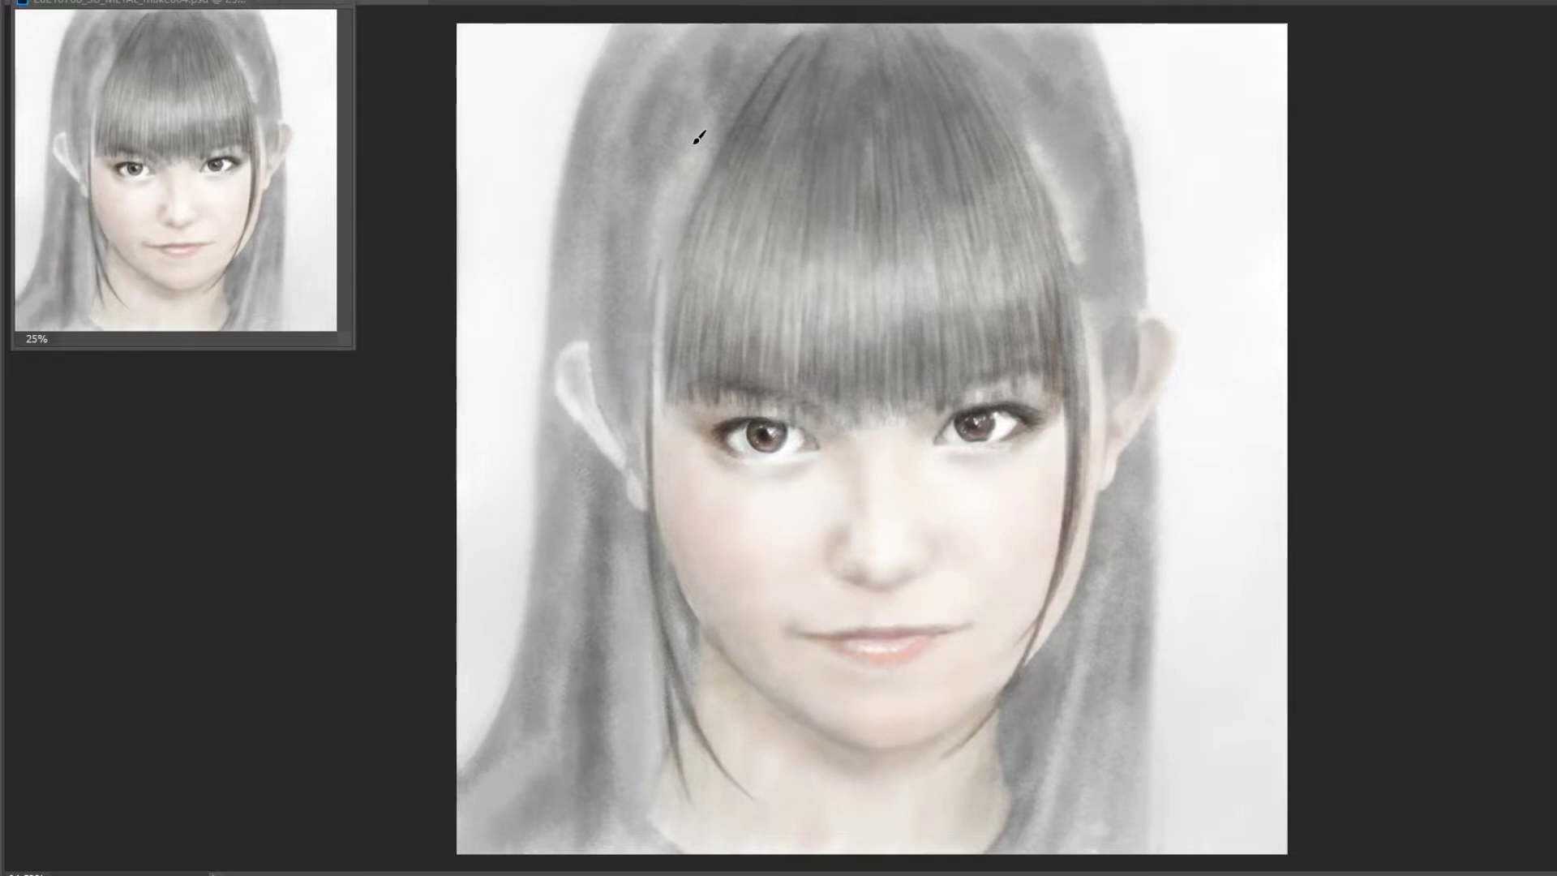
pyautogui.moveTo(724, 107); pyautogui.dragTo(677, 199)
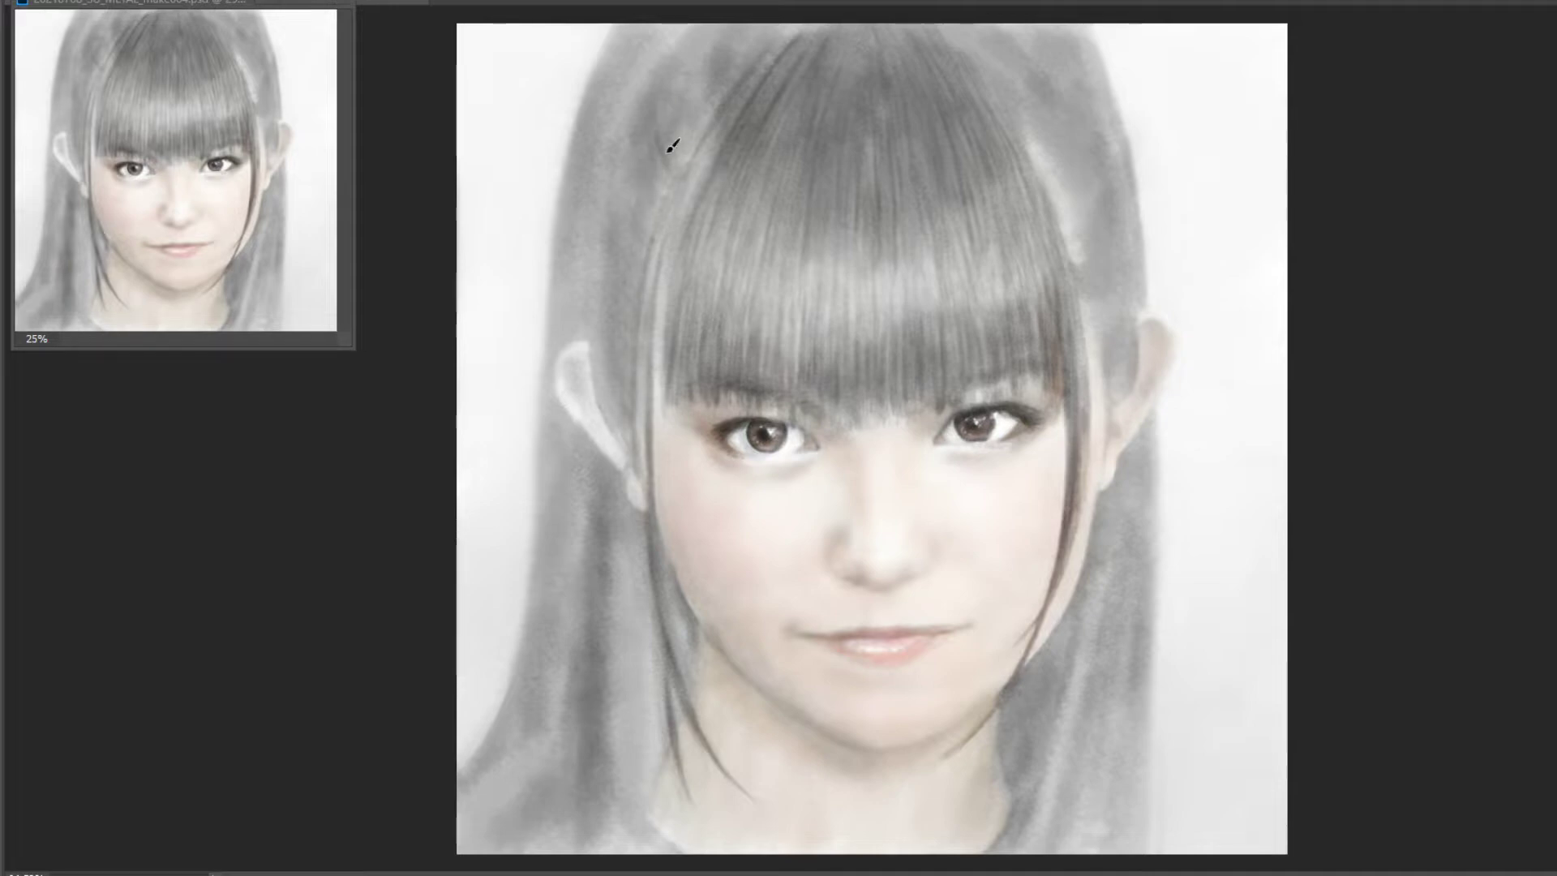
pyautogui.moveTo(673, 145); pyautogui.dragTo(774, 36)
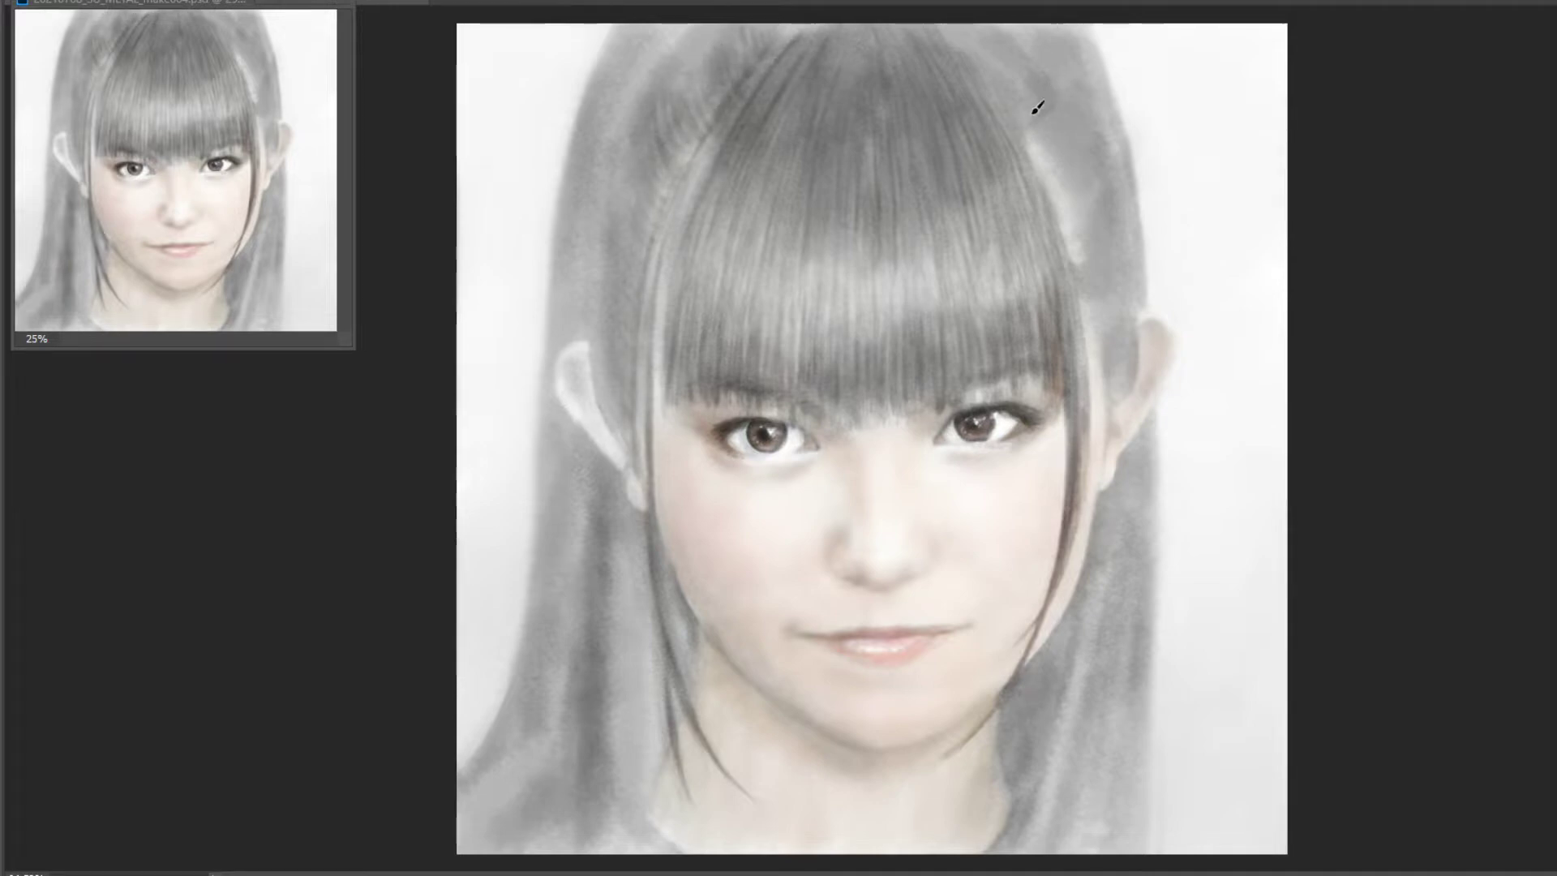
pyautogui.moveTo(1046, 143)
pyautogui.mouseDown()
pyautogui.moveTo(1102, 181)
pyautogui.moveTo(1084, 128)
pyautogui.mouseUp()
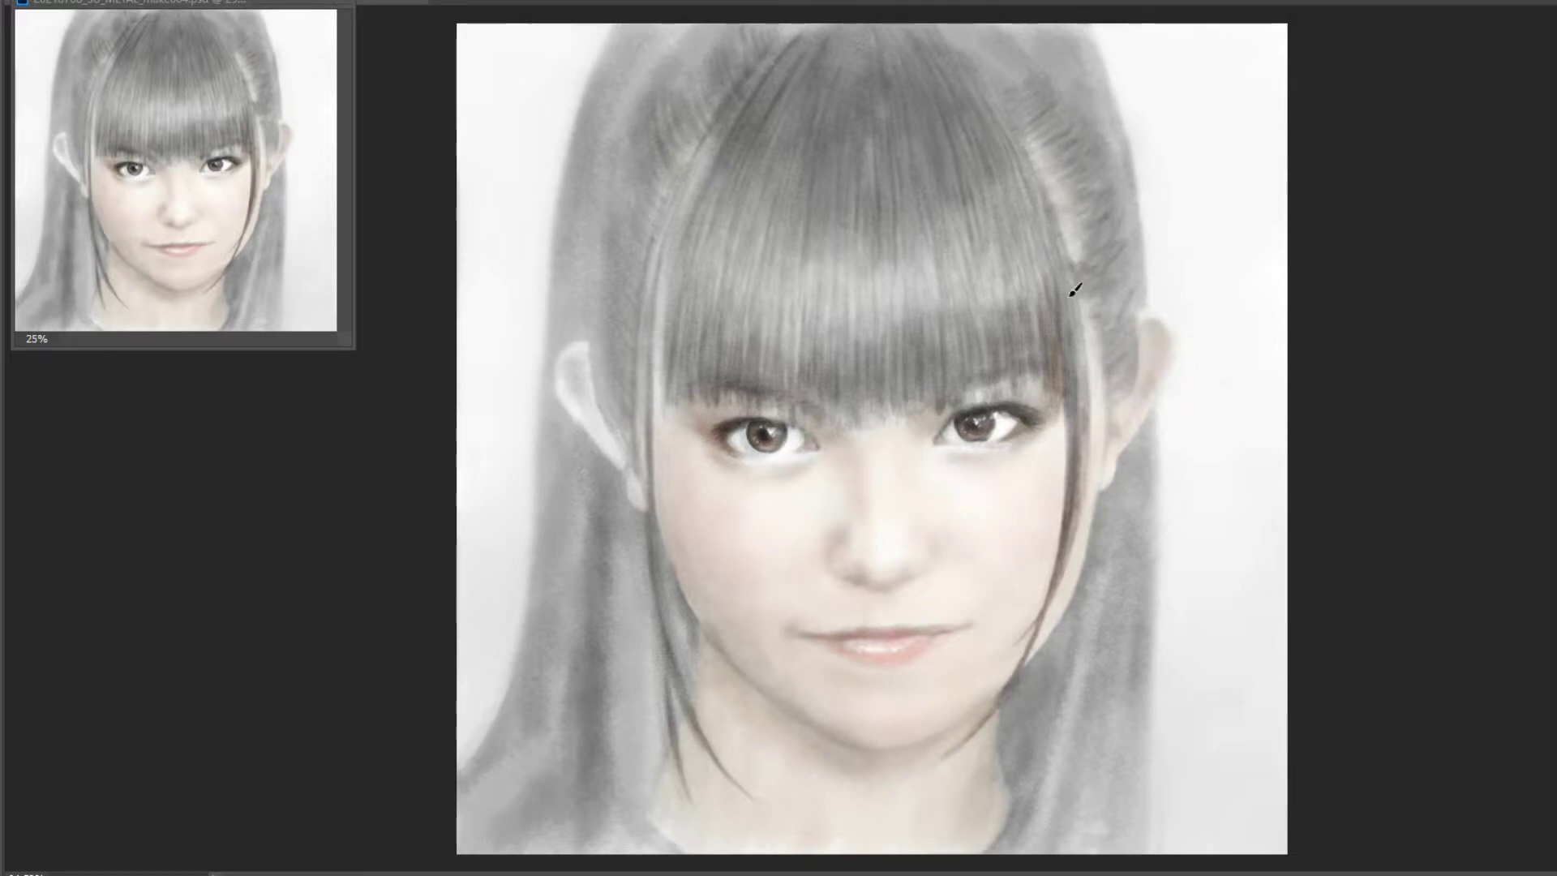
# Paint pinkish tones onto the left ear and try a different brush for it.
pyautogui.rightClick(422, 430)
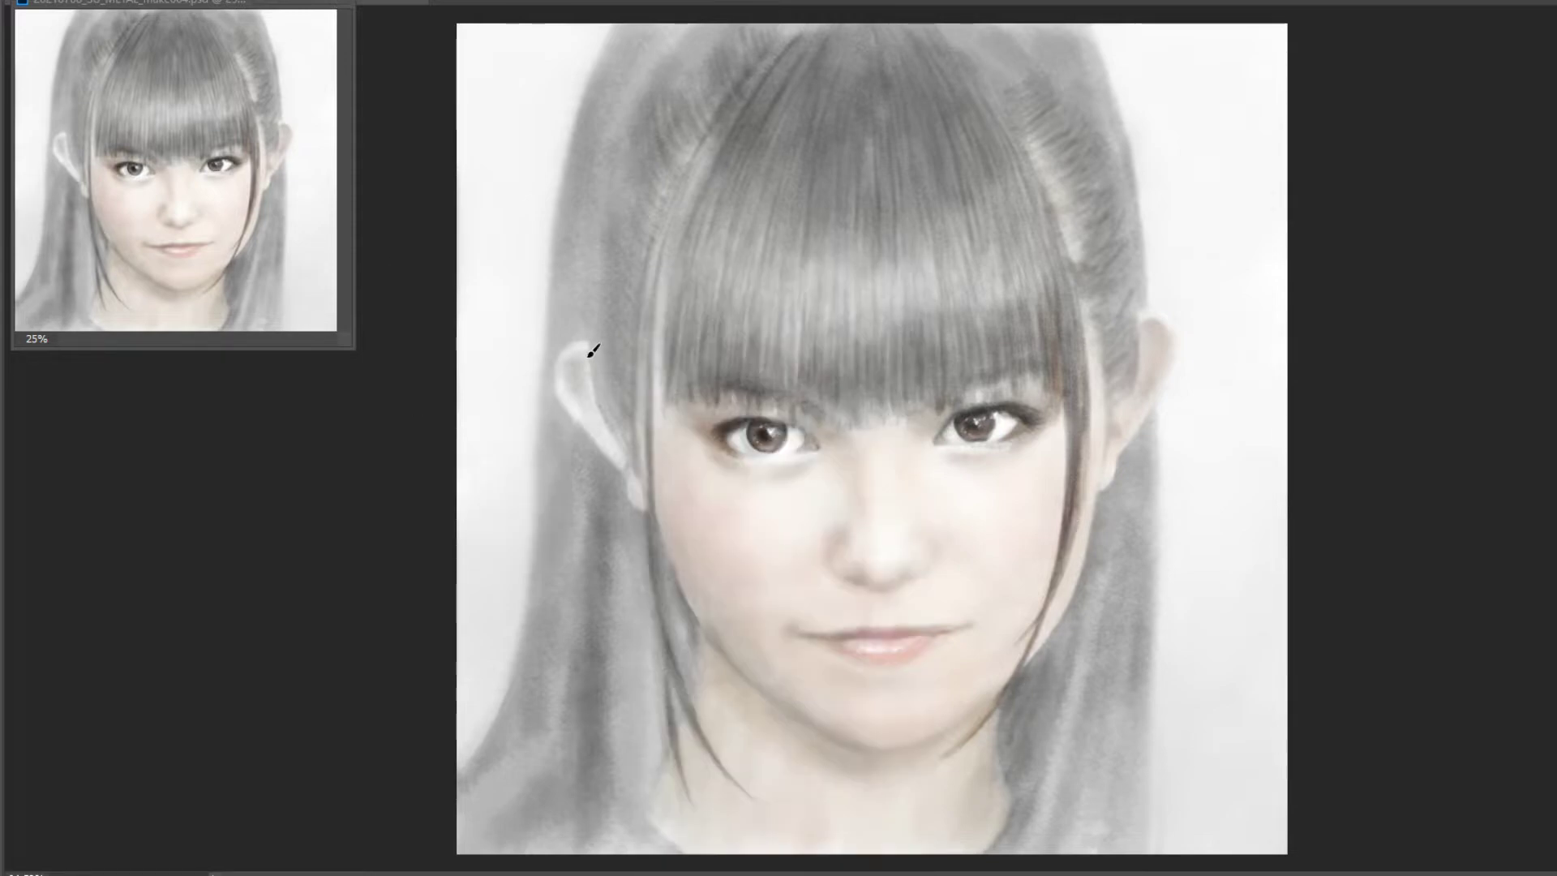
pyautogui.moveTo(593, 351)
pyautogui.mouseDown()
pyautogui.moveTo(581, 406)
pyautogui.moveTo(612, 357)
pyautogui.moveTo(566, 351)
pyautogui.moveTo(576, 406)
pyautogui.moveTo(663, 296)
pyautogui.mouseUp()
pyautogui.rightClick(626, 392)
pyautogui.rightClick(596, 361)
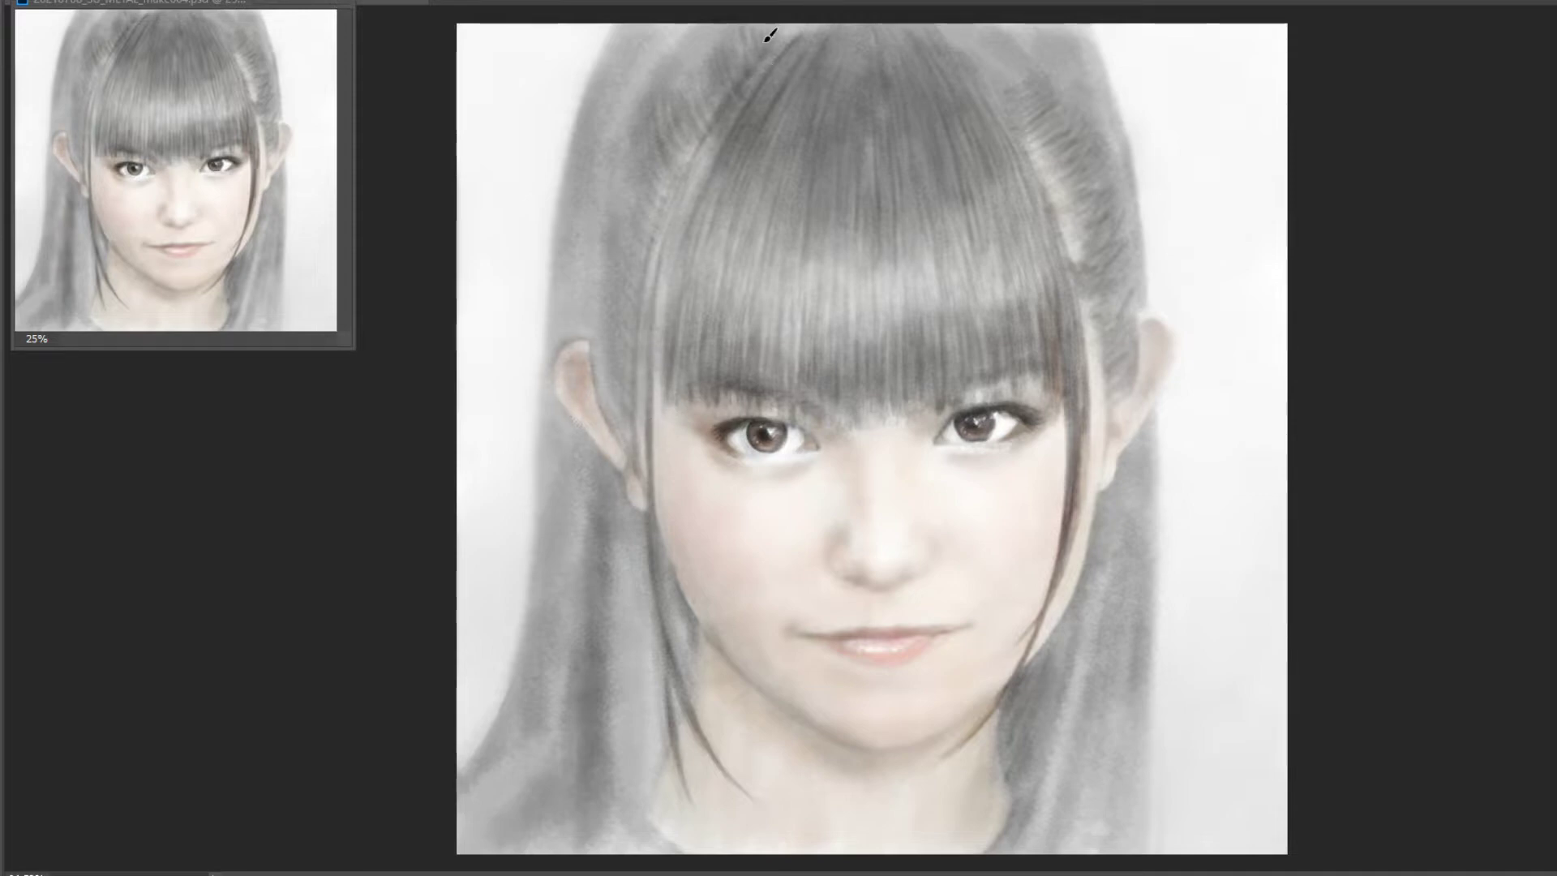
pyautogui.rightClick(640, 291)
# Darken the hair strand to the left of the cheek with a different brush preset.
pyautogui.doubleClick(781, 635)
pyautogui.moveTo(685, 685)
pyautogui.mouseDown()
pyautogui.moveTo(660, 548)
pyautogui.moveTo(658, 657)
pyautogui.moveTo(636, 514)
pyautogui.moveTo(678, 591)
pyautogui.moveTo(639, 543)
pyautogui.mouseUp()
pyautogui.rightClick(655, 532)
pyautogui.moveTo(624, 613)
pyautogui.mouseDown()
pyautogui.moveTo(632, 519)
pyautogui.moveTo(617, 811)
pyautogui.moveTo(650, 840)
pyautogui.mouseUp()
pyautogui.rightClick(657, 527)
pyautogui.press('Escape')
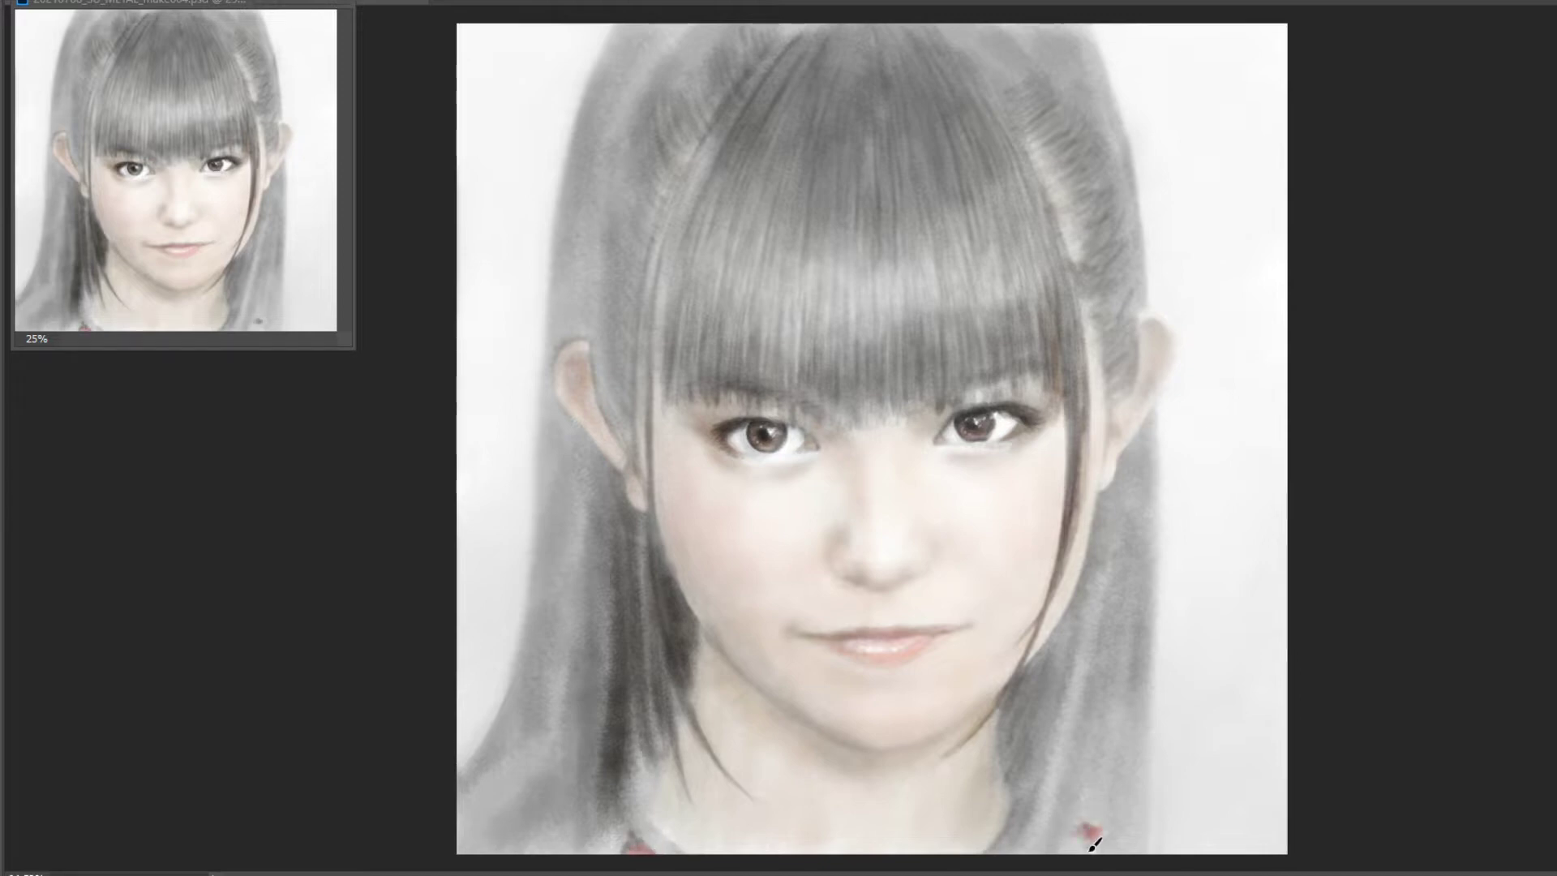
# Fill in red on the collar at the lower right.
pyautogui.moveTo(1100, 803); pyautogui.dragTo(1107, 832)
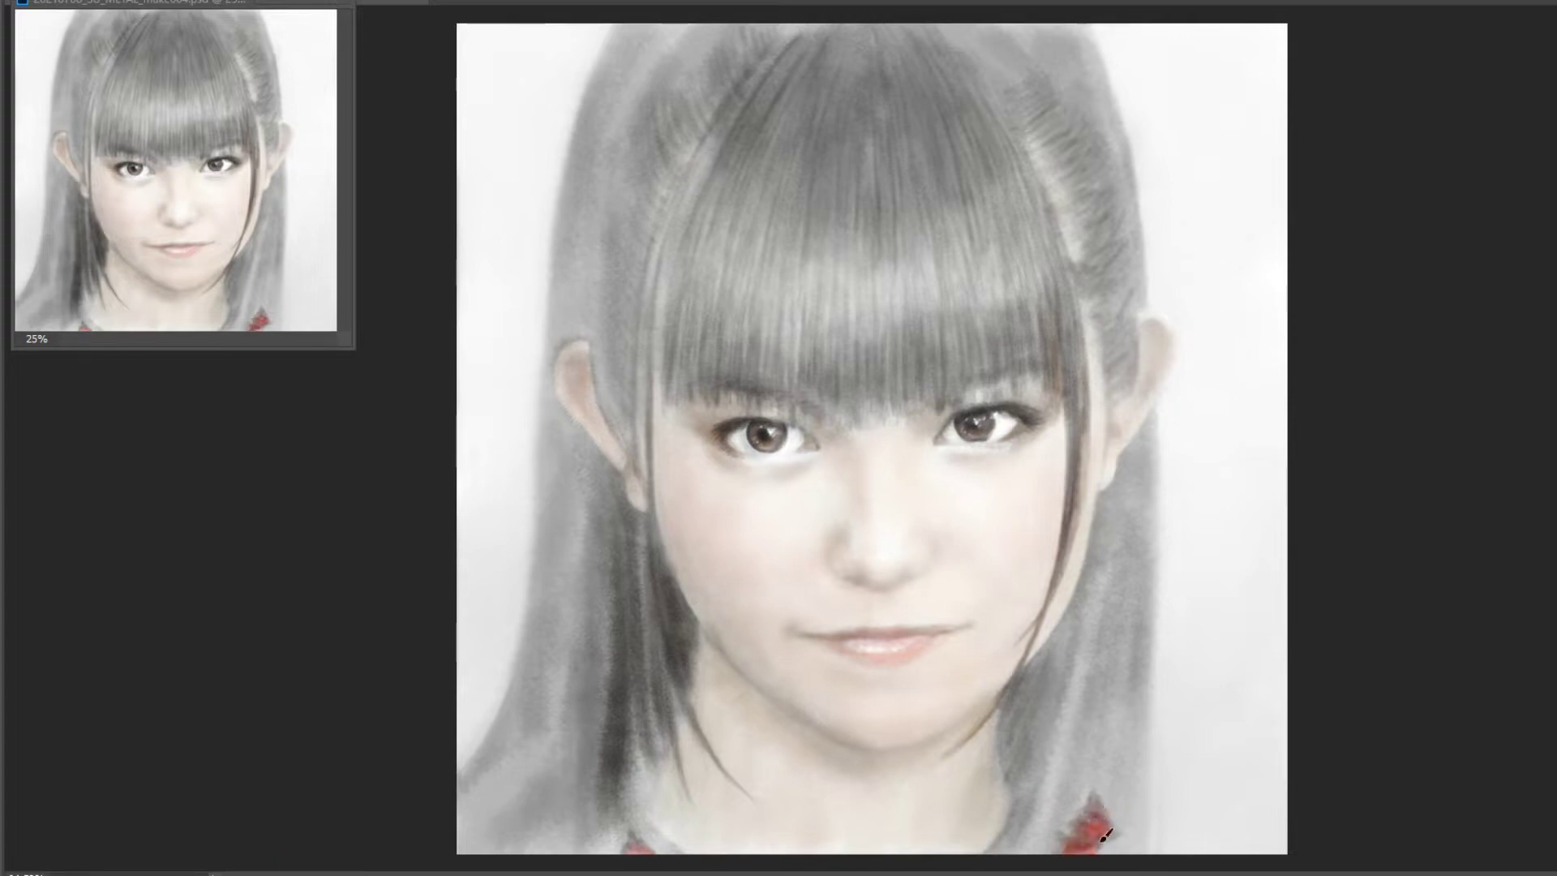
pyautogui.rightClick(586, 269)
pyautogui.press('Escape')
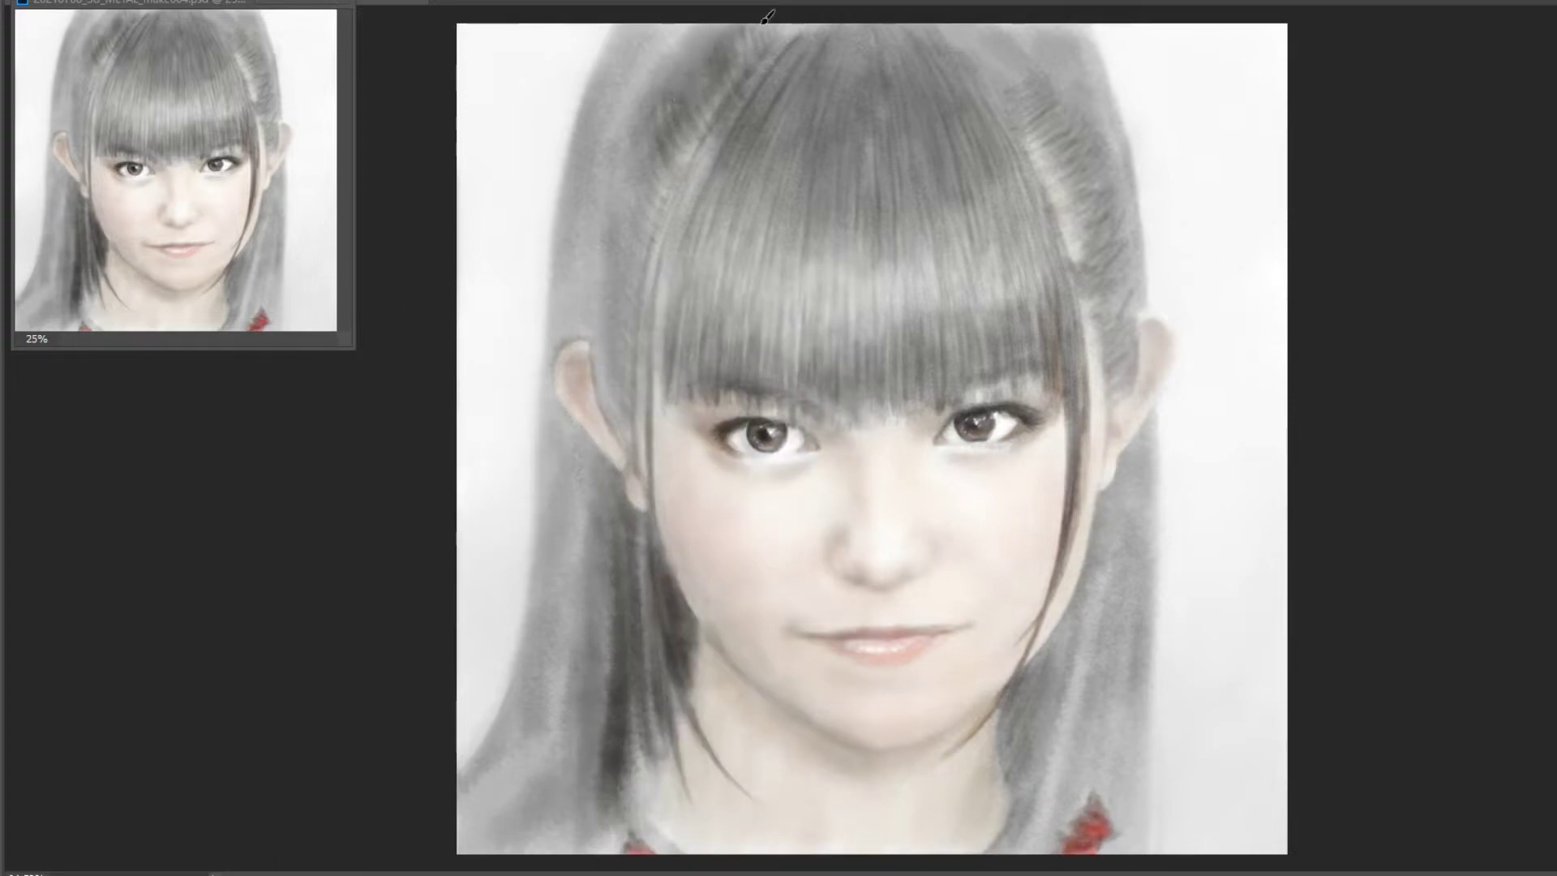
# Paint deep brown-black over the left strands, right hair below the jaw and the bangs.
pyautogui.moveTo(617, 420)
pyautogui.mouseDown()
pyautogui.moveTo(591, 254)
pyautogui.moveTo(625, 97)
pyautogui.moveTo(608, 143)
pyautogui.moveTo(677, 45)
pyautogui.moveTo(598, 324)
pyautogui.moveTo(549, 358)
pyautogui.moveTo(578, 425)
pyautogui.moveTo(562, 681)
pyautogui.moveTo(581, 713)
pyautogui.moveTo(546, 538)
pyautogui.moveTo(573, 838)
pyautogui.moveTo(580, 532)
pyautogui.moveTo(571, 697)
pyautogui.mouseUp()
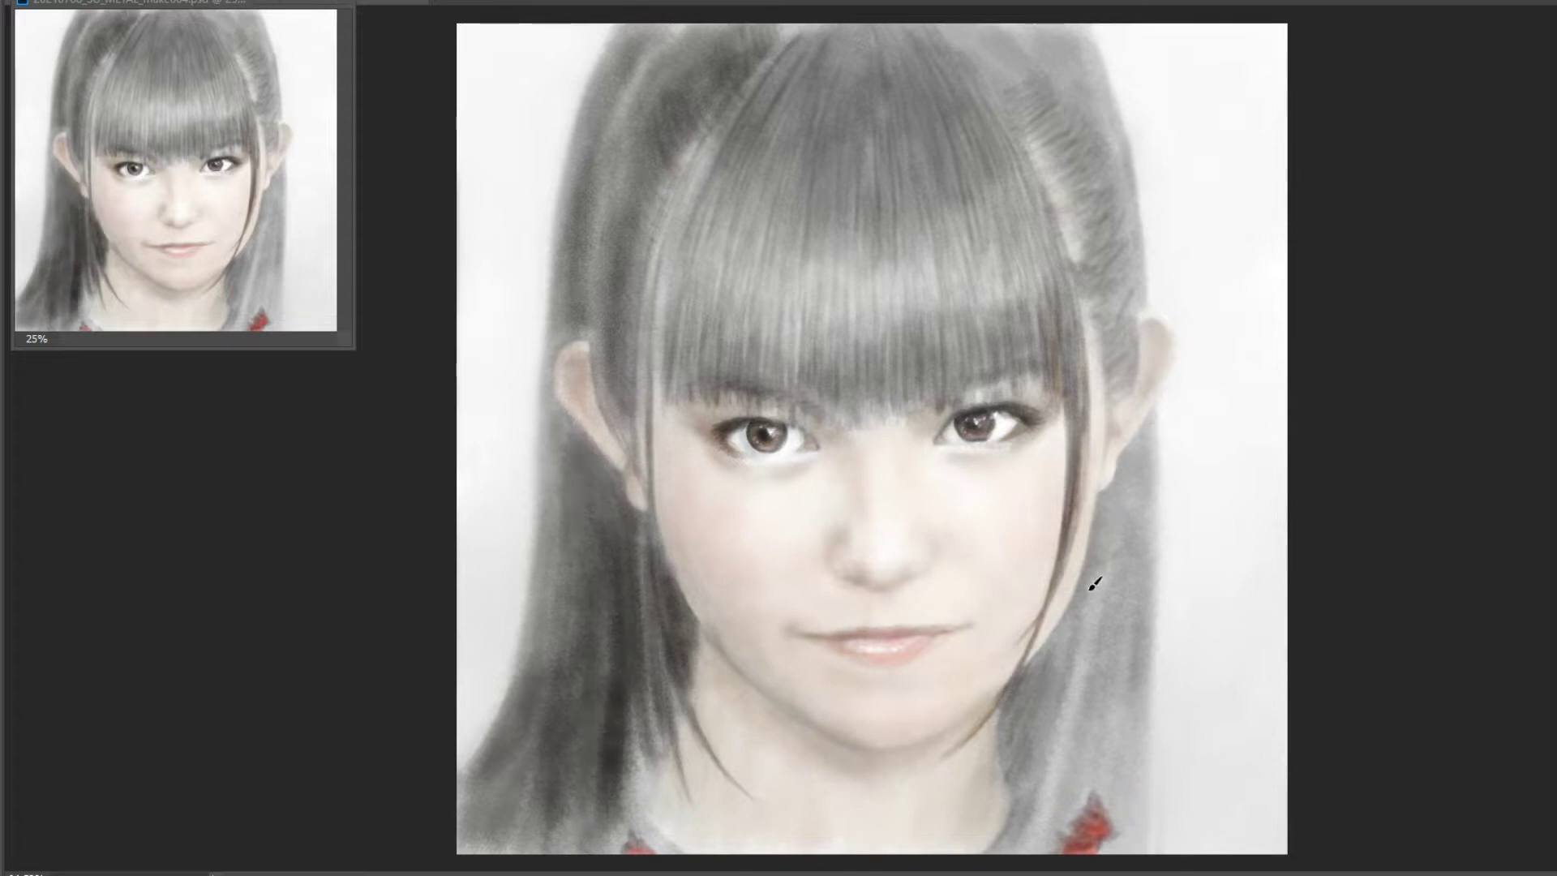
pyautogui.moveTo(1055, 654)
pyautogui.mouseDown()
pyautogui.moveTo(1105, 521)
pyautogui.moveTo(1097, 664)
pyautogui.moveTo(1005, 827)
pyautogui.moveTo(1105, 539)
pyautogui.moveTo(1087, 786)
pyautogui.moveTo(1122, 483)
pyautogui.moveTo(1122, 824)
pyautogui.moveTo(1085, 648)
pyautogui.moveTo(1122, 527)
pyautogui.moveTo(1122, 810)
pyautogui.moveTo(1124, 689)
pyautogui.mouseUp()
pyautogui.moveTo(687, 247)
pyautogui.mouseDown()
pyautogui.moveTo(670, 757)
pyautogui.moveTo(636, 771)
pyautogui.moveTo(681, 611)
pyautogui.moveTo(618, 824)
pyautogui.moveTo(685, 837)
pyautogui.moveTo(567, 771)
pyautogui.moveTo(551, 527)
pyautogui.mouseUp()
pyautogui.moveTo(763, 270)
pyautogui.mouseDown()
pyautogui.moveTo(754, 389)
pyautogui.moveTo(892, 381)
pyautogui.moveTo(715, 292)
pyautogui.moveTo(808, 30)
pyautogui.moveTo(779, 194)
pyautogui.moveTo(792, 90)
pyautogui.moveTo(834, 114)
pyautogui.moveTo(768, 302)
pyautogui.moveTo(851, 389)
pyautogui.moveTo(904, 348)
pyautogui.moveTo(1007, 324)
pyautogui.moveTo(1065, 345)
pyautogui.mouseUp()
pyautogui.moveTo(1054, 289)
pyautogui.mouseDown()
pyautogui.moveTo(862, 197)
pyautogui.moveTo(741, 211)
pyautogui.moveTo(740, 337)
pyautogui.moveTo(928, 63)
pyautogui.moveTo(893, 41)
pyautogui.moveTo(836, 346)
pyautogui.moveTo(726, 215)
pyautogui.moveTo(955, 250)
pyautogui.moveTo(900, 120)
pyautogui.moveTo(792, 131)
pyautogui.moveTo(809, 264)
pyautogui.moveTo(955, 278)
pyautogui.moveTo(1032, 70)
pyautogui.moveTo(977, 21)
pyautogui.moveTo(1068, 150)
pyautogui.moveTo(1105, 260)
pyautogui.moveTo(1087, 97)
pyautogui.moveTo(1136, 155)
pyautogui.moveTo(1045, 120)
pyautogui.mouseUp()
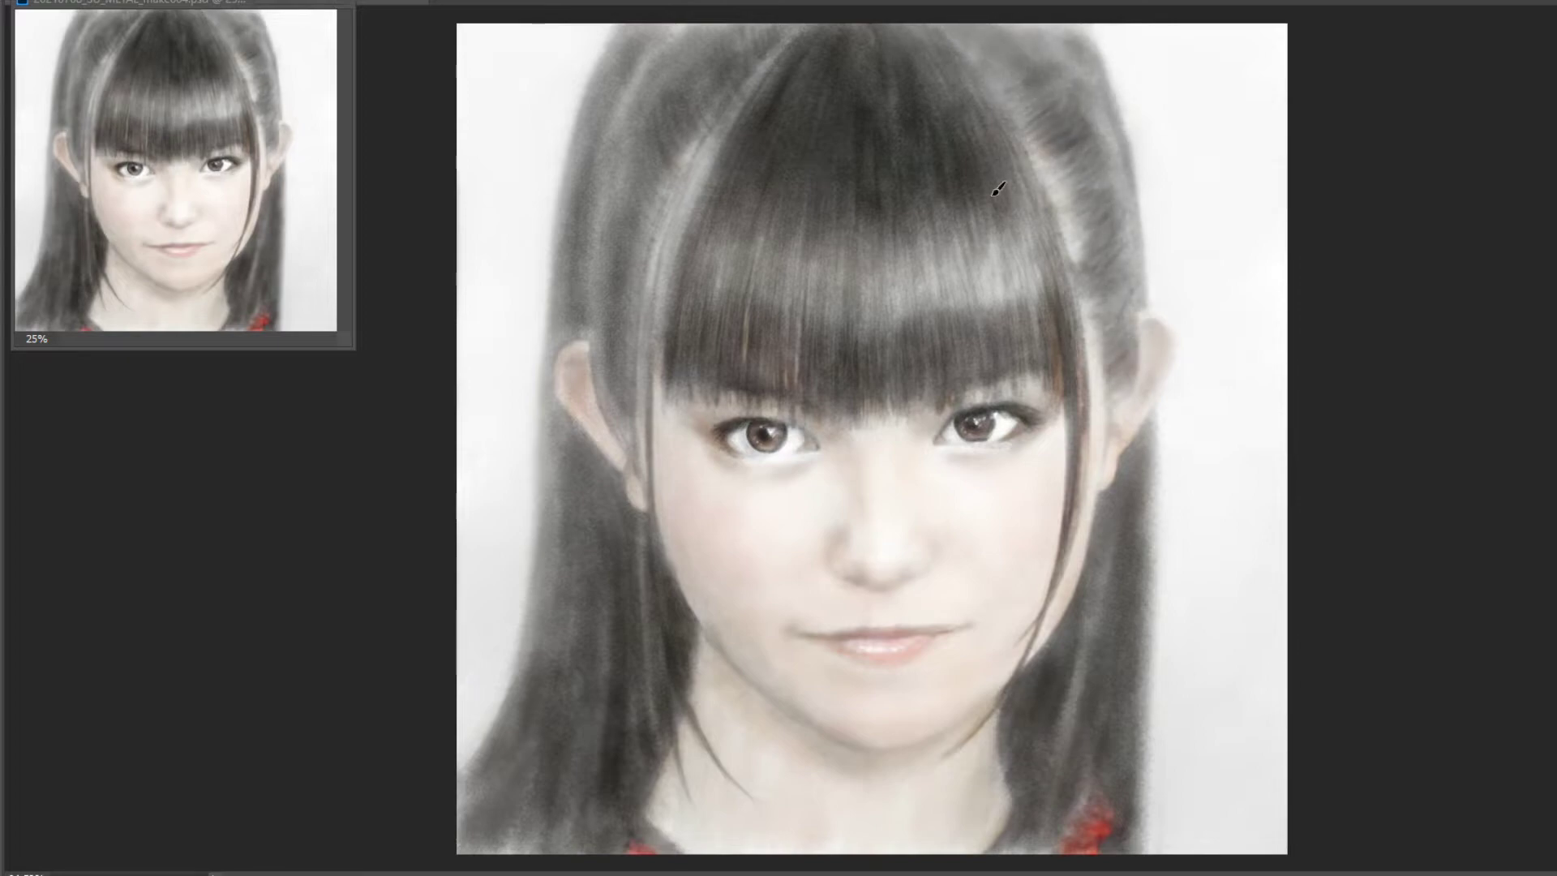
pyautogui.moveTo(995, 190)
pyautogui.mouseDown()
pyautogui.moveTo(924, 313)
pyautogui.moveTo(1003, 219)
pyautogui.moveTo(948, 89)
pyautogui.moveTo(1053, 352)
pyautogui.moveTo(798, 292)
pyautogui.moveTo(625, 181)
pyautogui.moveTo(689, 22)
pyautogui.mouseUp()
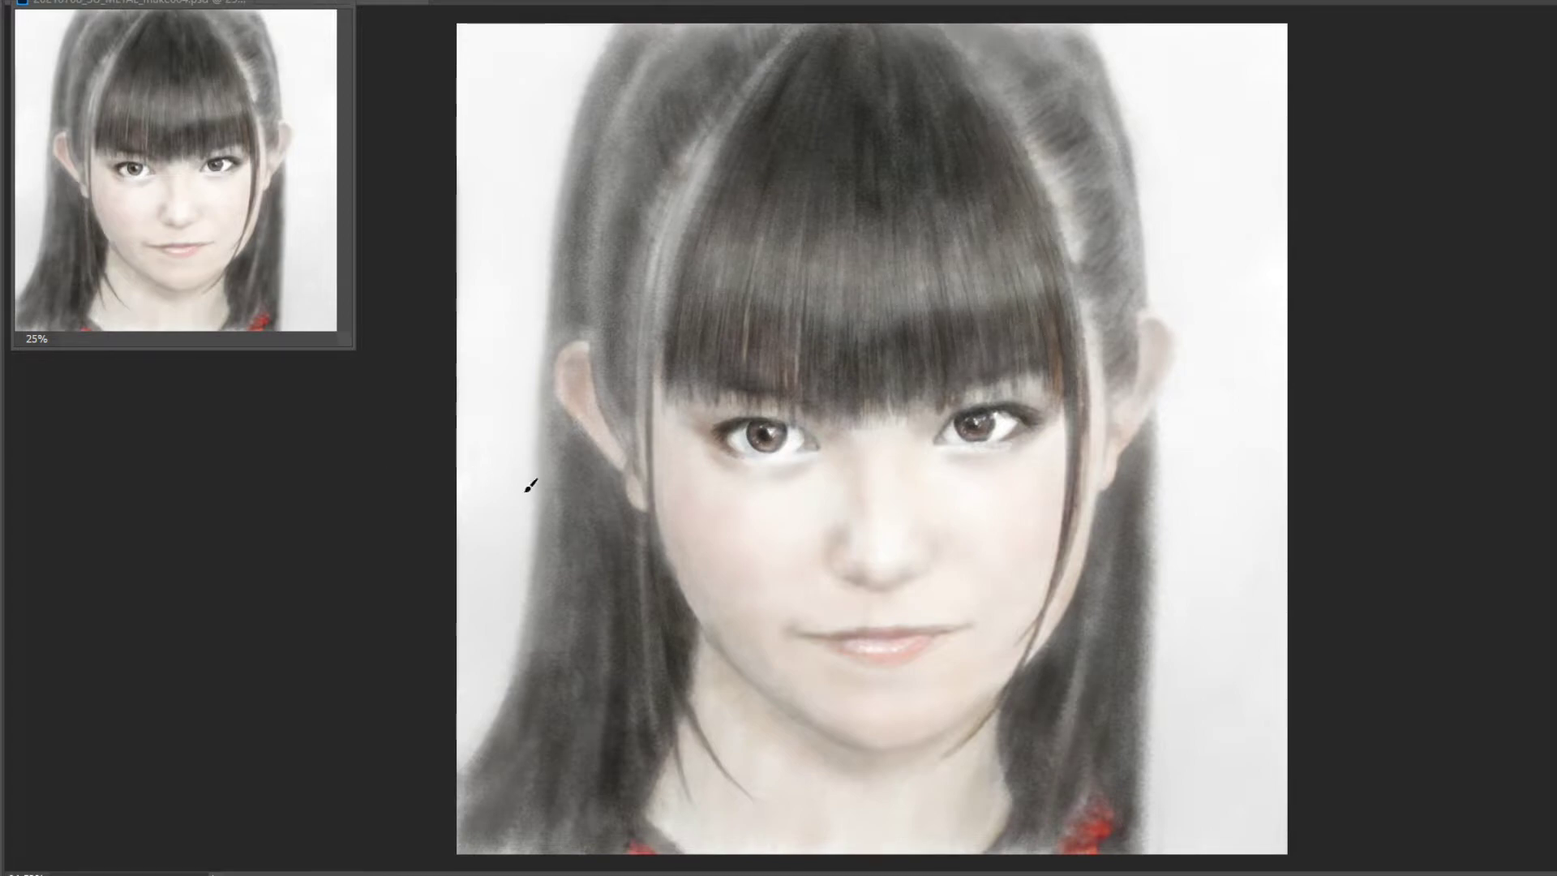
pyautogui.moveTo(530, 486)
pyautogui.mouseDown()
pyautogui.moveTo(486, 778)
pyautogui.moveTo(592, 105)
pyautogui.mouseUp()
# After a last side-hair stroke, switch to a soft brush and tint the background edges beige.
pyautogui.moveTo(1130, 582); pyautogui.dragTo(1145, 509)
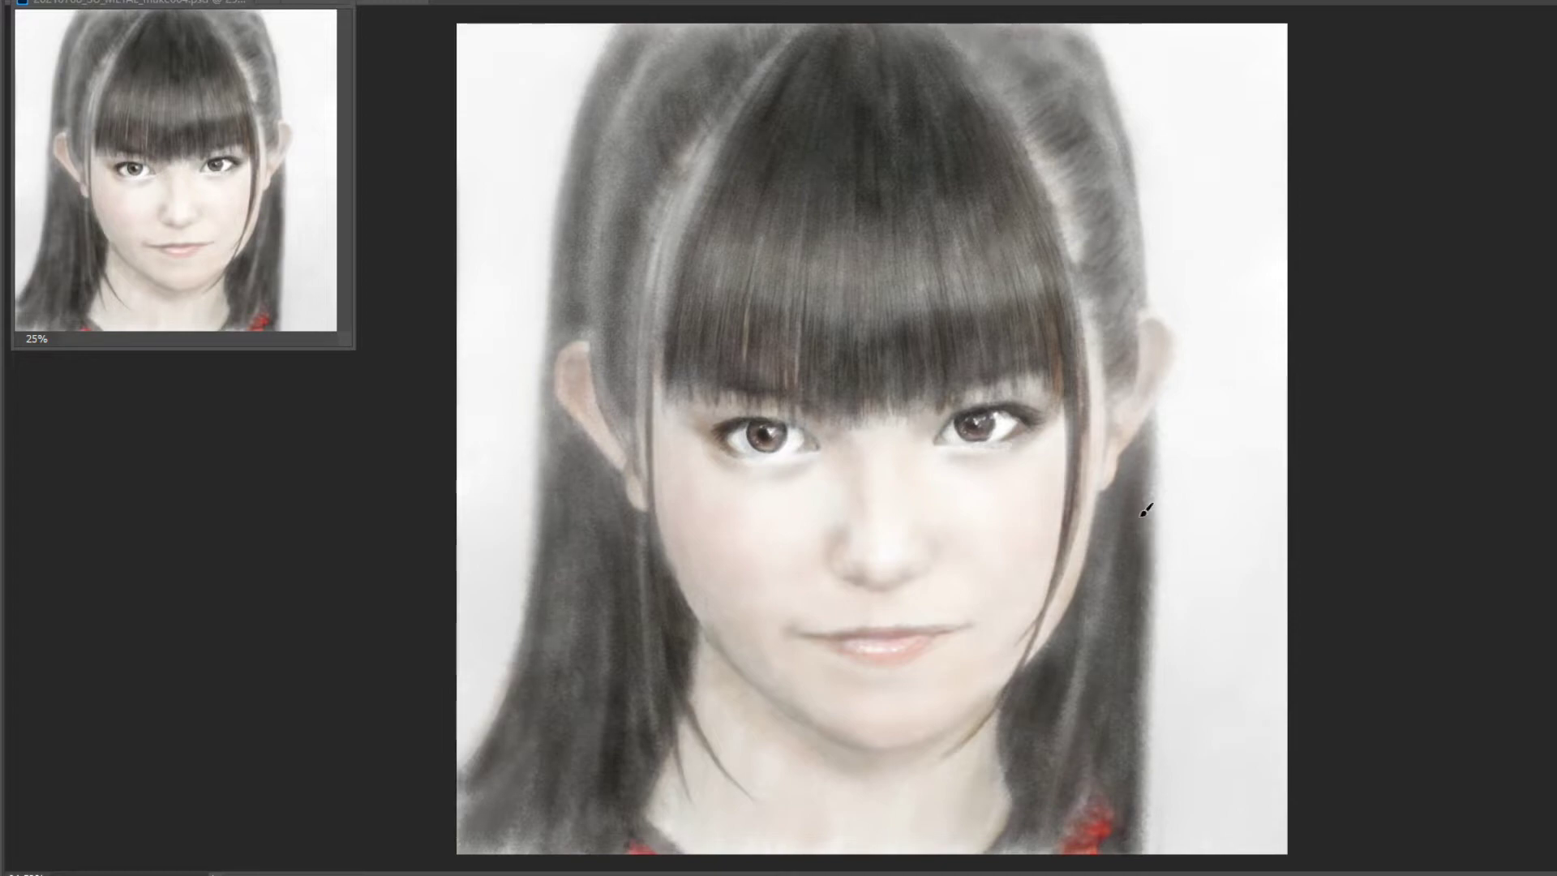
pyautogui.rightClick(496, 209)
pyautogui.moveTo(497, 95)
pyautogui.mouseDown()
pyautogui.moveTo(522, 66)
pyautogui.moveTo(479, 426)
pyautogui.moveTo(514, 469)
pyautogui.moveTo(549, 427)
pyautogui.mouseUp()
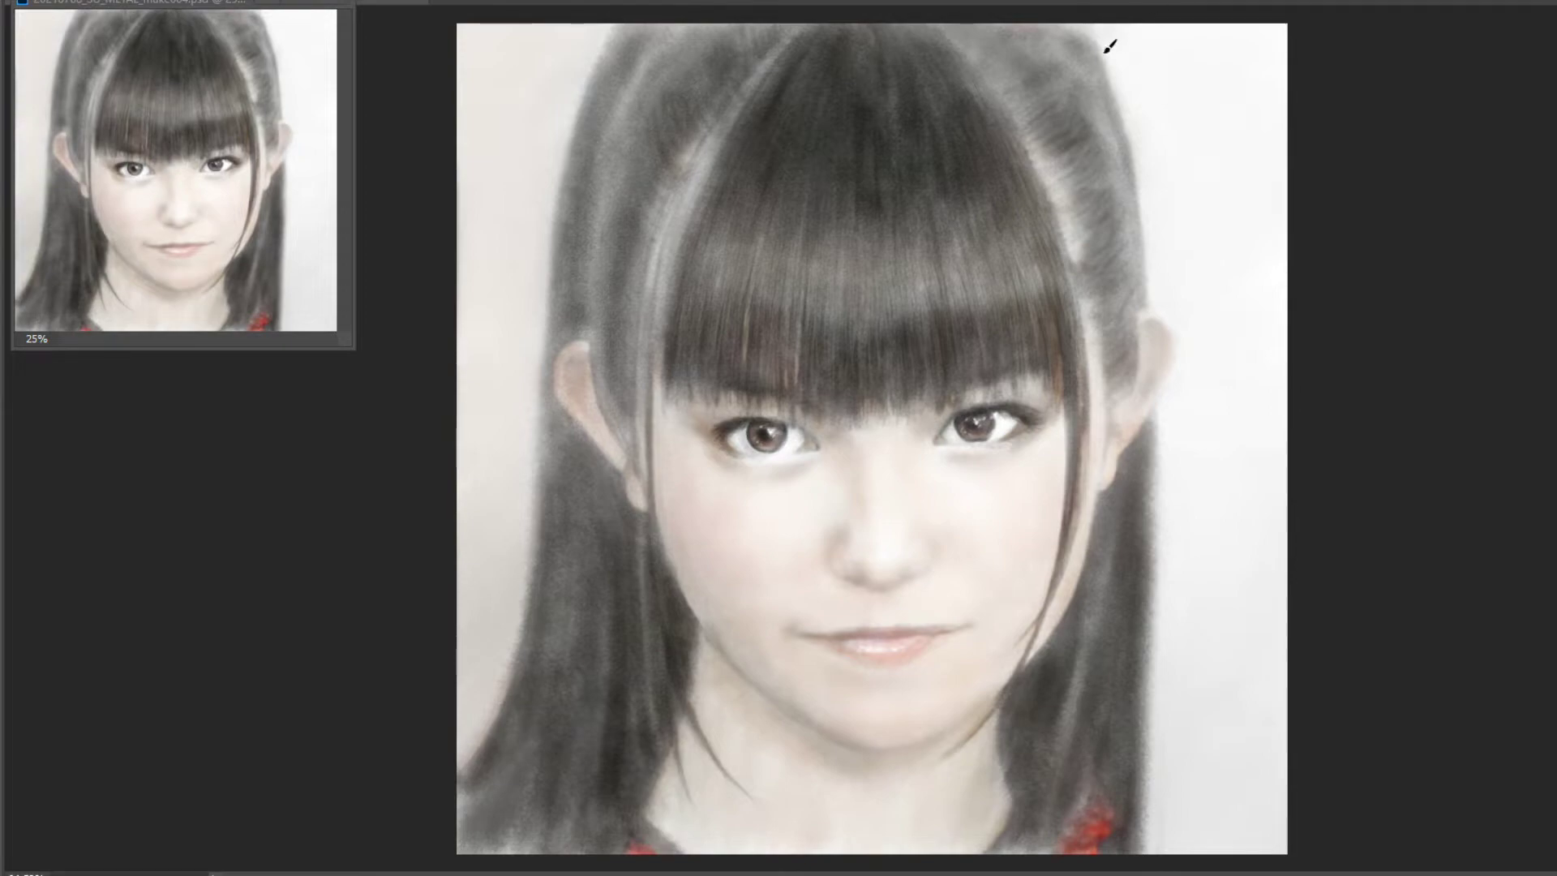
pyautogui.moveTo(1108, 47)
pyautogui.mouseDown()
pyautogui.moveTo(1198, 146)
pyautogui.moveTo(1233, 341)
pyautogui.moveTo(1157, 618)
pyautogui.moveTo(1246, 830)
pyautogui.mouseUp()
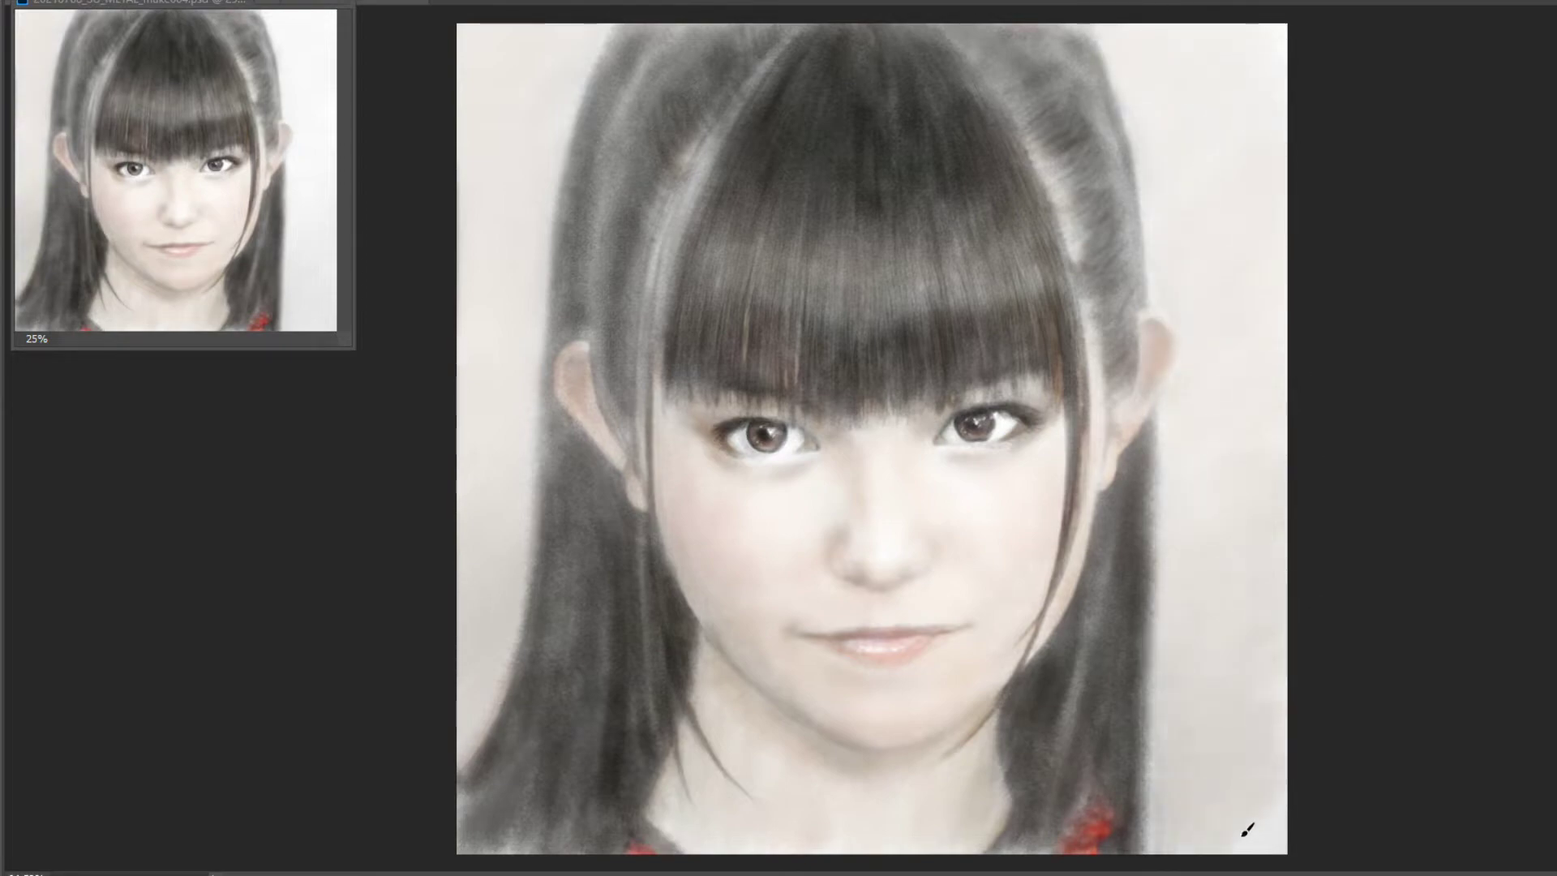
pyautogui.moveTo(458, 48)
pyautogui.mouseDown()
pyautogui.moveTo(466, 787)
pyautogui.moveTo(494, 259)
pyautogui.moveTo(486, 713)
pyautogui.mouseUp()
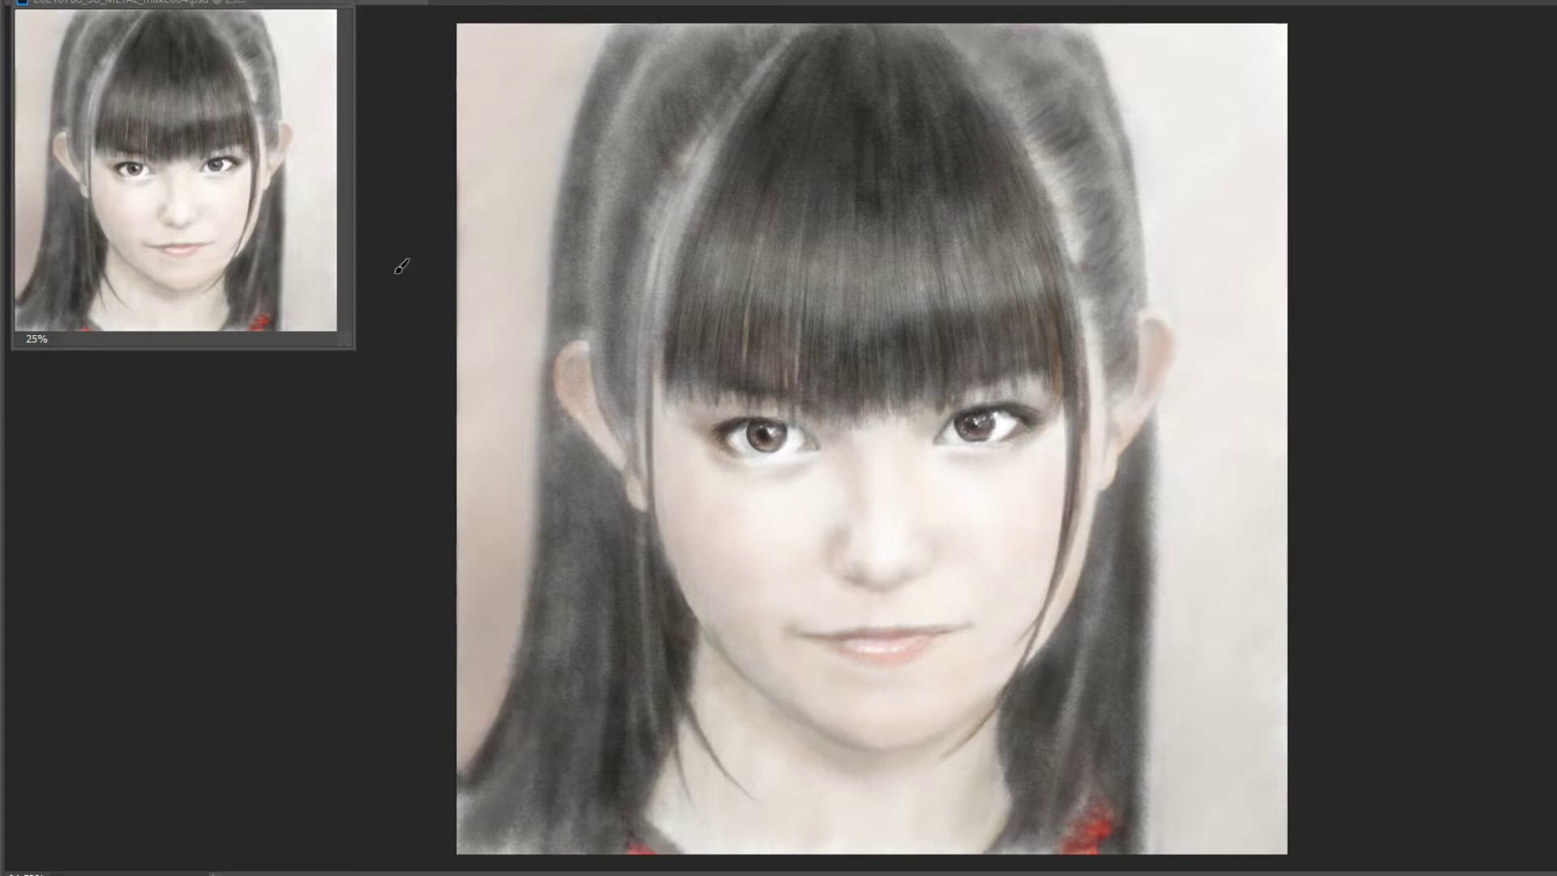
pyautogui.moveTo(1150, 21)
pyautogui.mouseDown()
pyautogui.moveTo(1240, 167)
pyautogui.moveTo(1232, 357)
pyautogui.mouseUp()
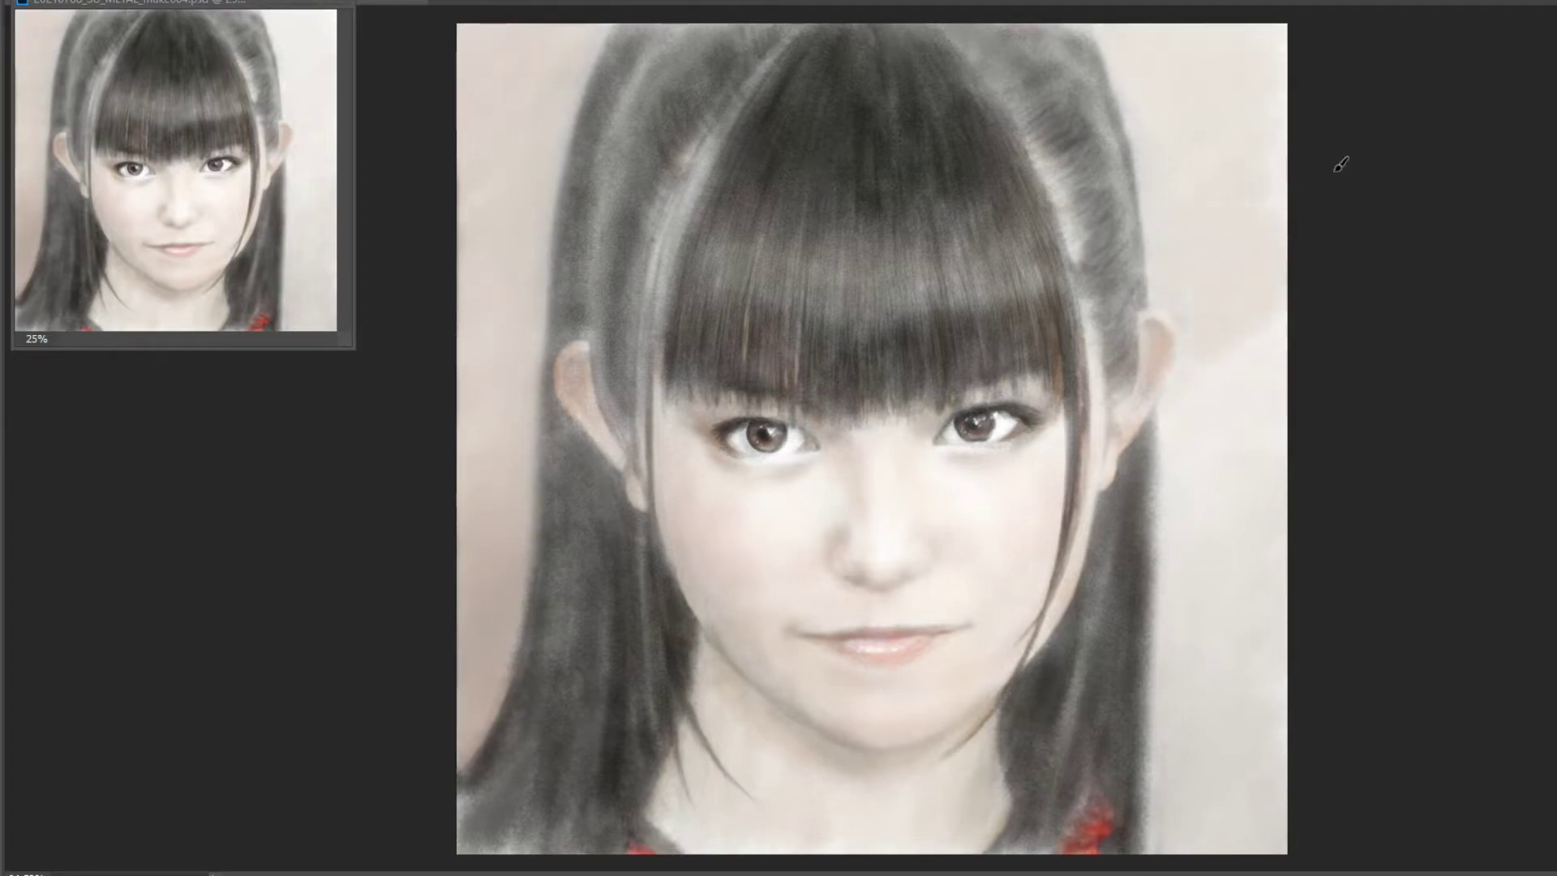
# Deepen the lower right and lower left background strips with darker beige.
pyautogui.moveTo(1340, 164)
pyautogui.mouseDown()
pyautogui.moveTo(1199, 494)
pyautogui.moveTo(1229, 751)
pyautogui.moveTo(1265, 852)
pyautogui.mouseUp()
pyautogui.moveTo(1087, 25)
pyautogui.mouseDown()
pyautogui.moveTo(1170, 62)
pyautogui.moveTo(1157, 254)
pyautogui.moveTo(1226, 236)
pyautogui.moveTo(1285, 410)
pyautogui.moveTo(1175, 536)
pyautogui.mouseUp()
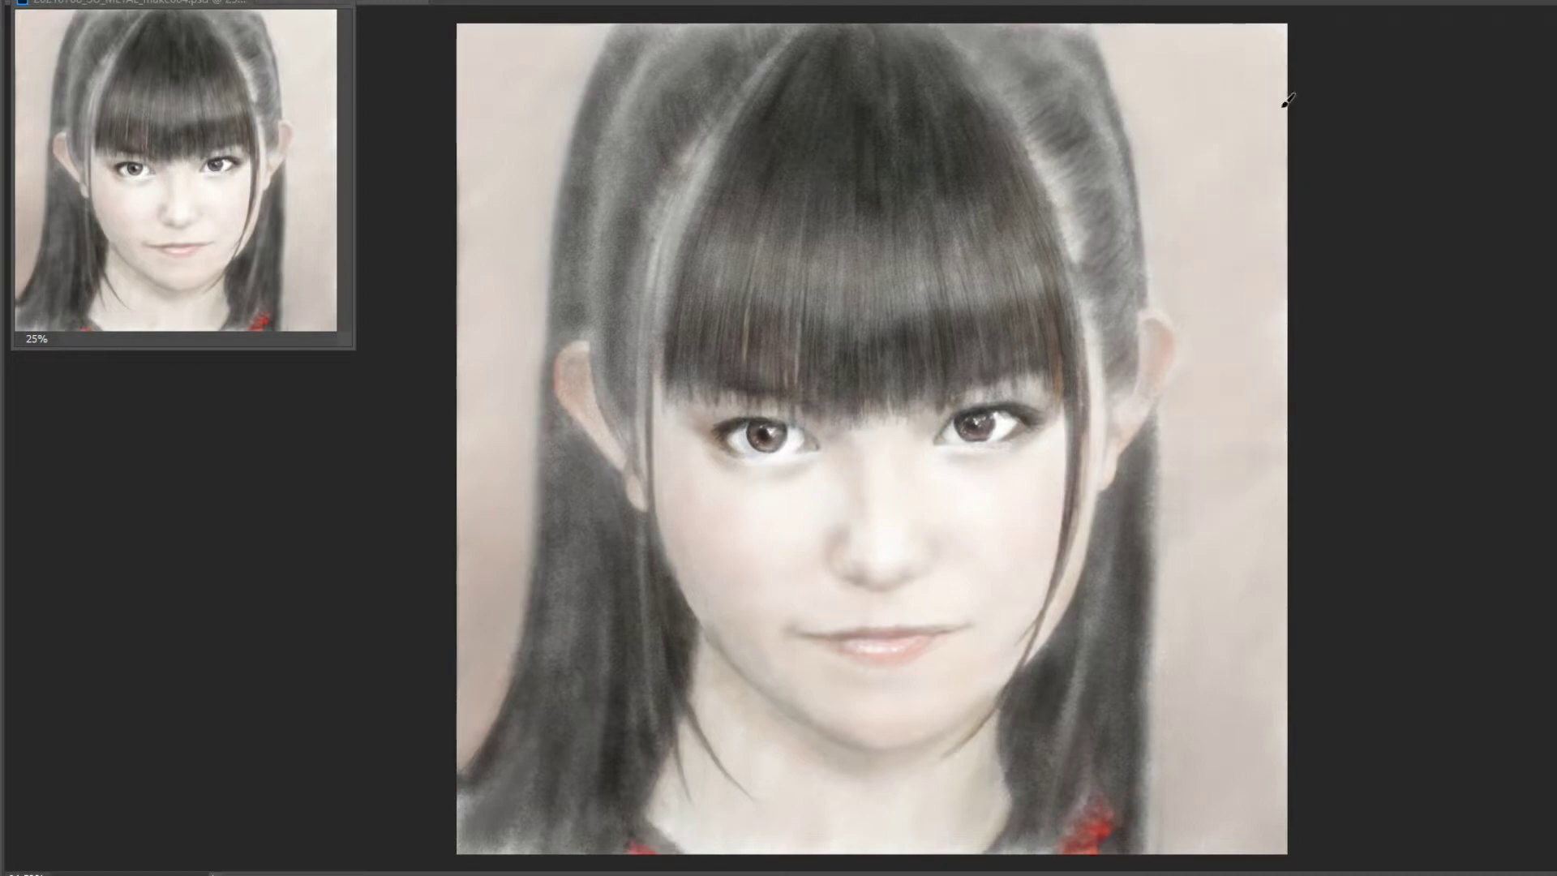
pyautogui.moveTo(1216, 479)
pyautogui.mouseDown()
pyautogui.moveTo(1248, 545)
pyautogui.moveTo(1189, 692)
pyautogui.moveTo(1272, 834)
pyautogui.mouseUp()
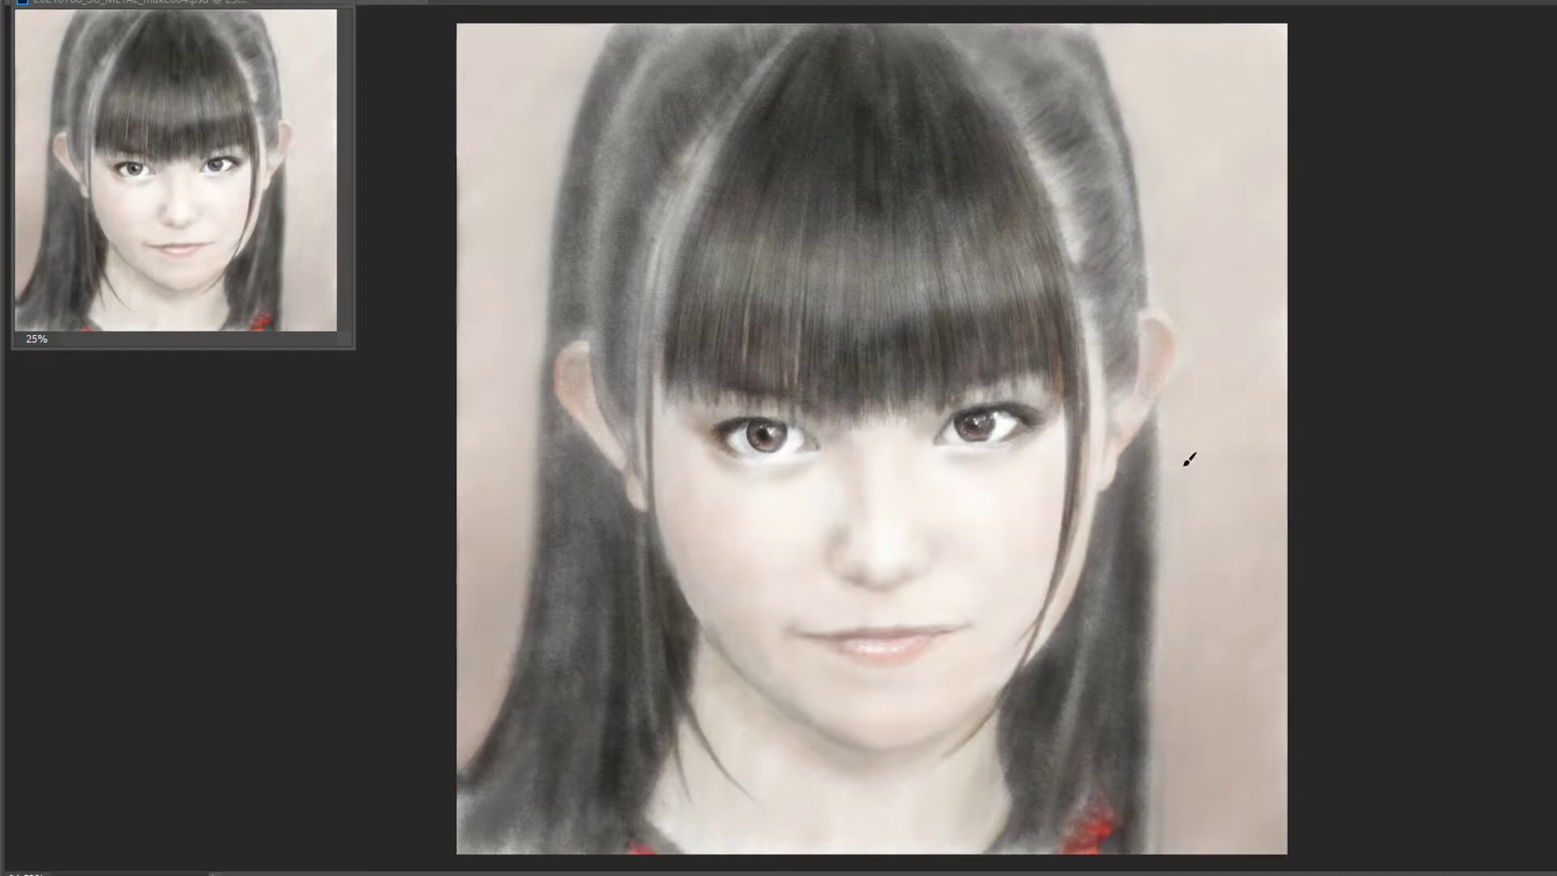
pyautogui.moveTo(478, 730); pyautogui.dragTo(528, 549)
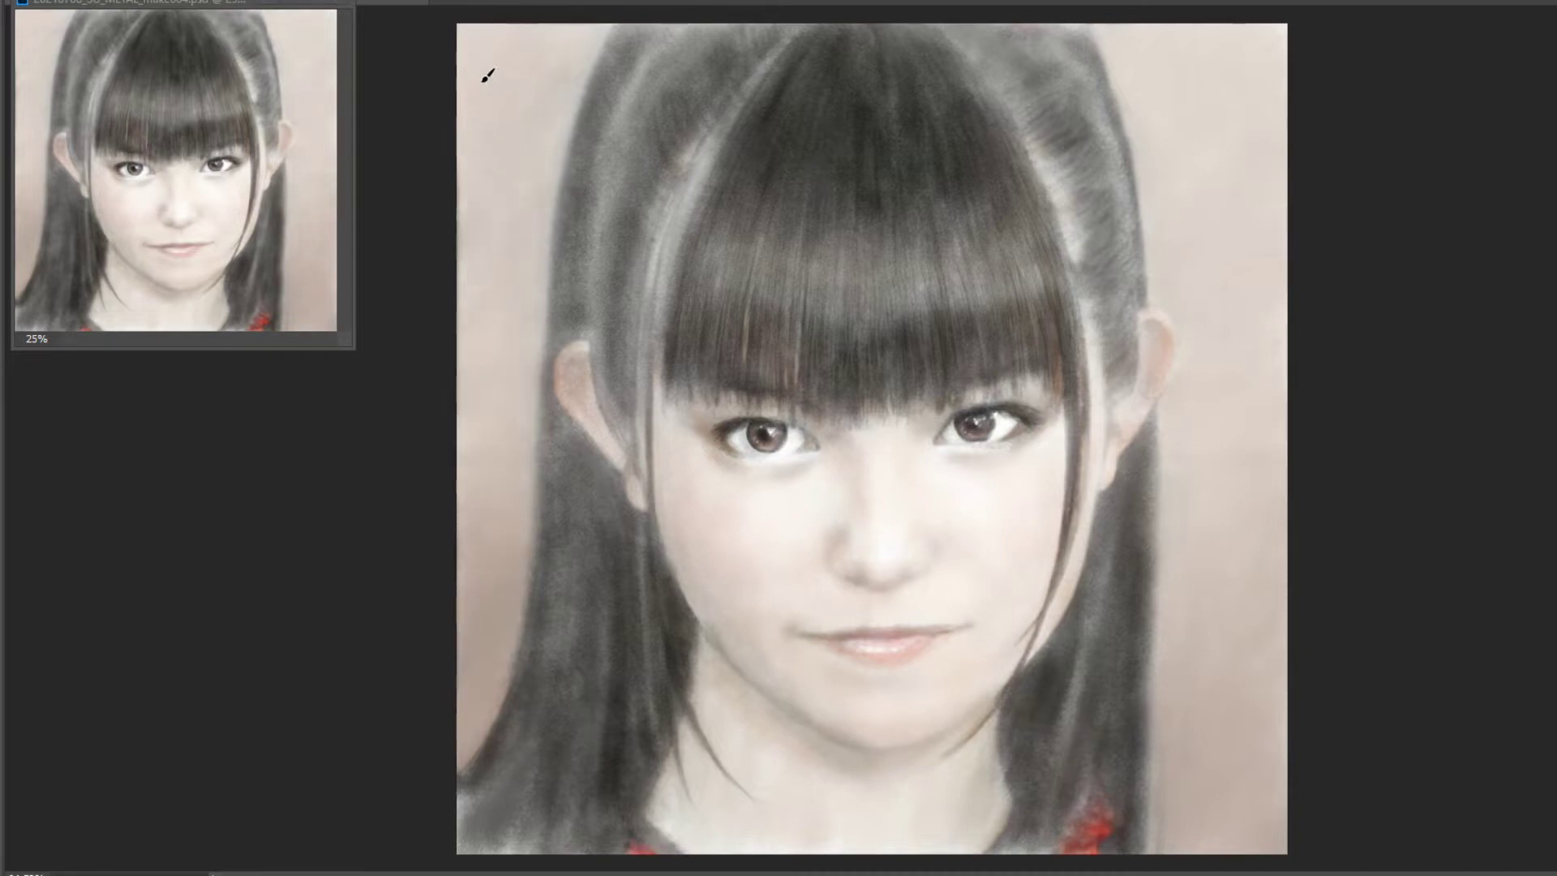
pyautogui.moveTo(1244, 804); pyautogui.dragTo(1293, 605)
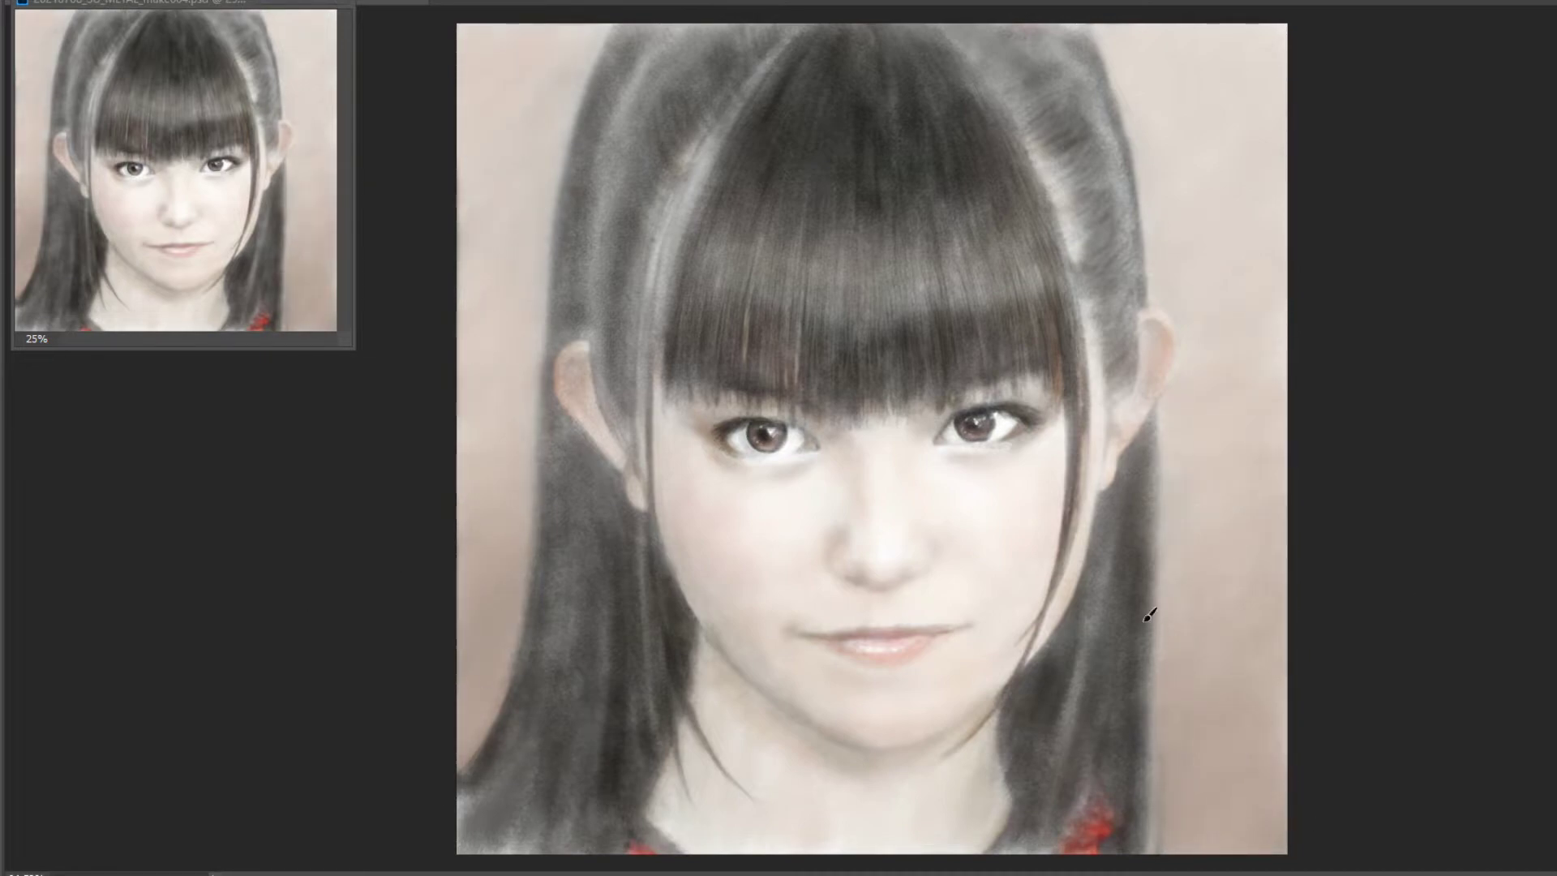
# Darken the long left and right side hair strands from crown to bottom.
pyautogui.moveTo(1103, 559); pyautogui.dragTo(1021, 729)
pyautogui.moveTo(1110, 519)
pyautogui.mouseDown()
pyautogui.moveTo(1107, 755)
pyautogui.moveTo(1001, 757)
pyautogui.mouseUp()
pyautogui.moveTo(1005, 843); pyautogui.dragTo(567, 568)
pyautogui.moveTo(487, 843)
pyautogui.mouseDown()
pyautogui.moveTo(538, 660)
pyautogui.moveTo(640, 722)
pyautogui.mouseUp()
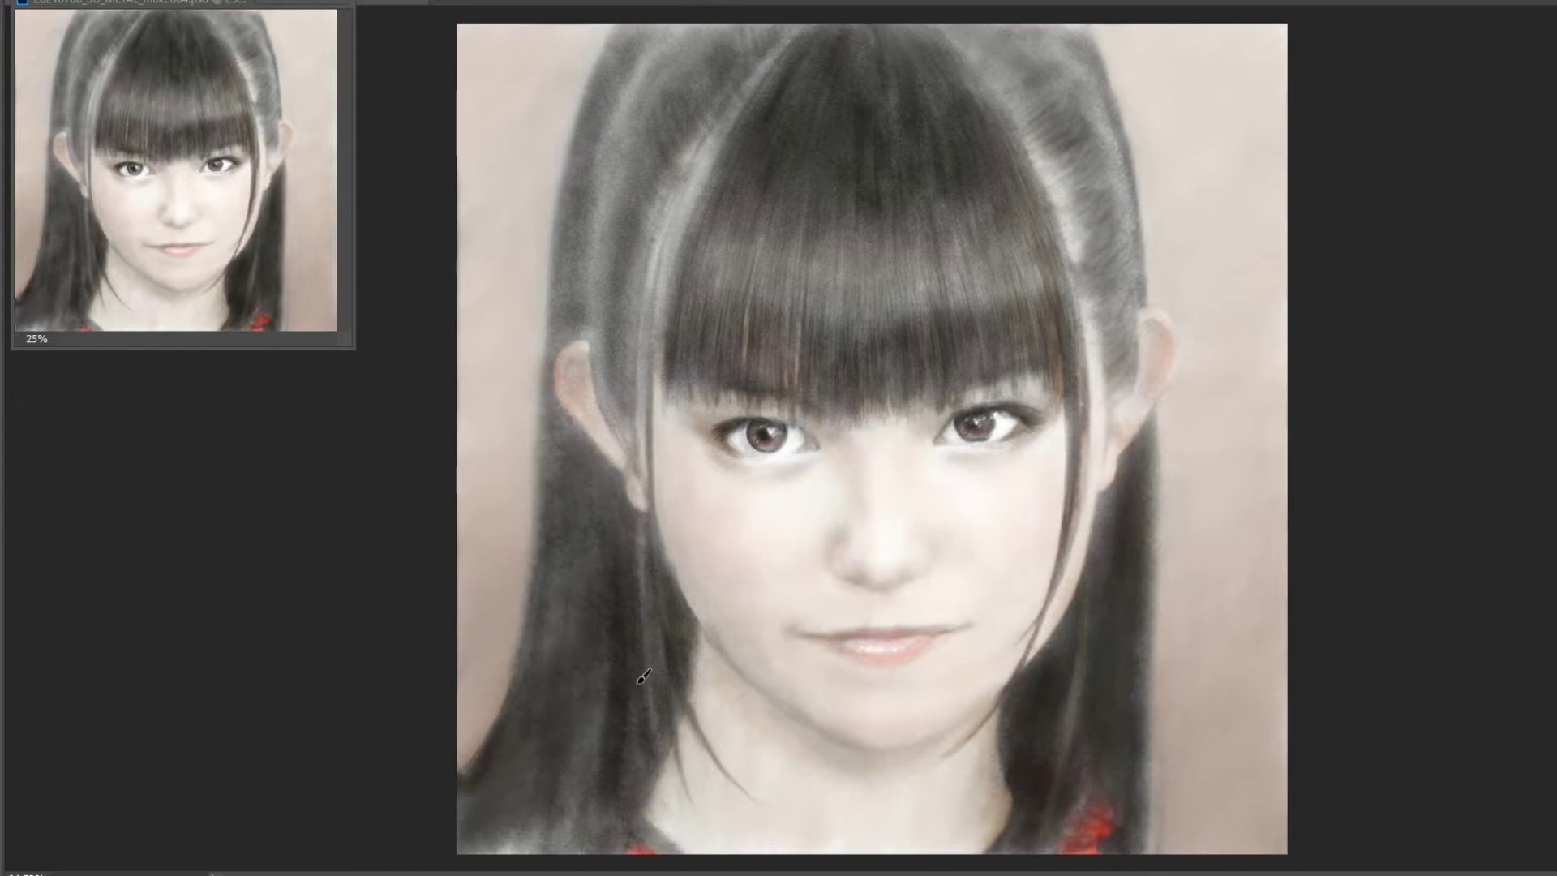
pyautogui.moveTo(649, 519)
pyautogui.mouseDown()
pyautogui.moveTo(697, 721)
pyautogui.moveTo(503, 843)
pyautogui.moveTo(616, 49)
pyautogui.mouseUp()
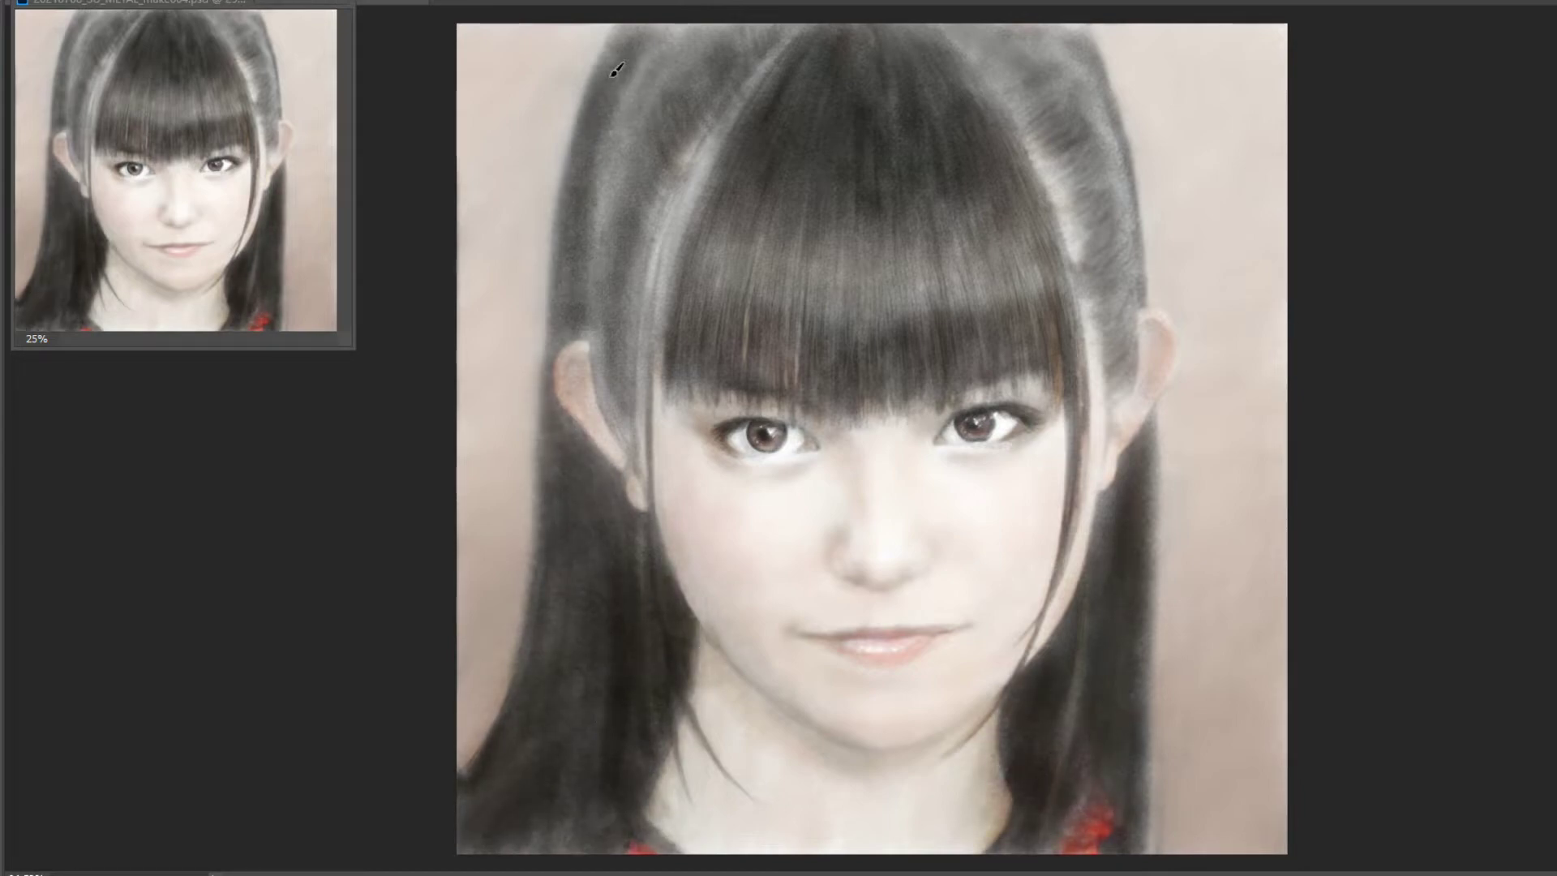
pyautogui.moveTo(592, 438)
pyautogui.mouseDown()
pyautogui.moveTo(649, 49)
pyautogui.moveTo(729, 40)
pyautogui.moveTo(688, 111)
pyautogui.moveTo(665, 243)
pyautogui.moveTo(673, 397)
pyautogui.mouseUp()
# Pick a soft brush preset and darken the strands beside the bangs and across the forehead.
pyautogui.rightClick(695, 209)
pyautogui.doubleClick(835, 584)
pyautogui.moveTo(689, 130)
pyautogui.mouseDown()
pyautogui.moveTo(705, 390)
pyautogui.moveTo(713, 260)
pyautogui.mouseUp()
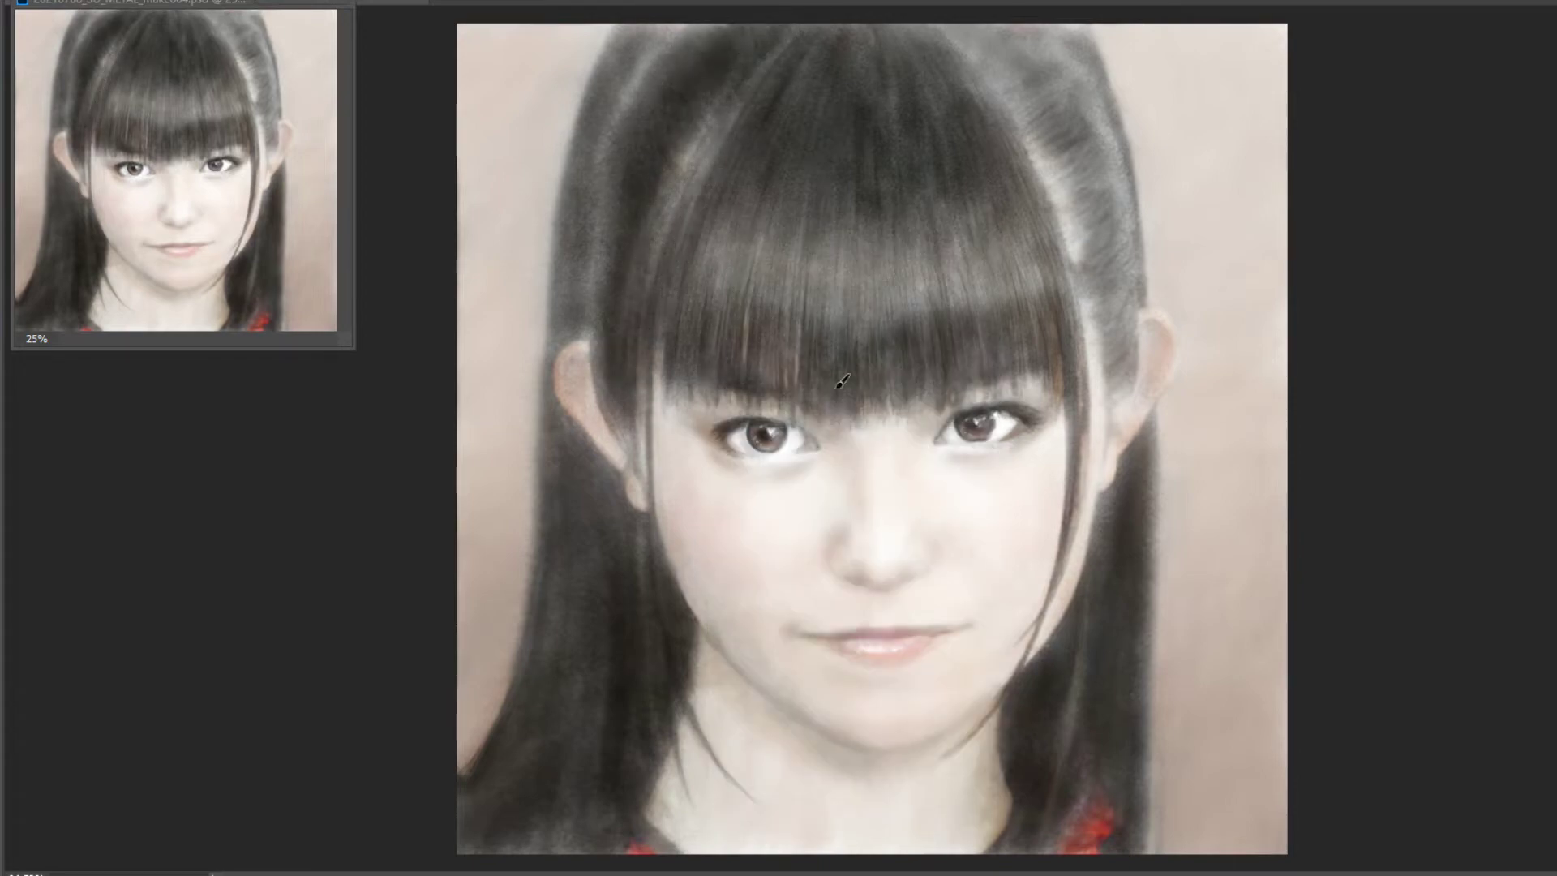
pyautogui.moveTo(835, 390); pyautogui.dragTo(908, 332)
pyautogui.moveTo(964, 381); pyautogui.dragTo(1030, 275)
# Continue darkening the bangs and upper hair, ending with the brush at 鉛筆 13%, 52 px.
pyautogui.moveTo(811, 267); pyautogui.dragTo(811, 162)
pyautogui.moveTo(754, 292)
pyautogui.mouseDown()
pyautogui.moveTo(743, 182)
pyautogui.moveTo(717, 267)
pyautogui.mouseUp()
pyautogui.moveTo(835, 178); pyautogui.dragTo(843, 308)
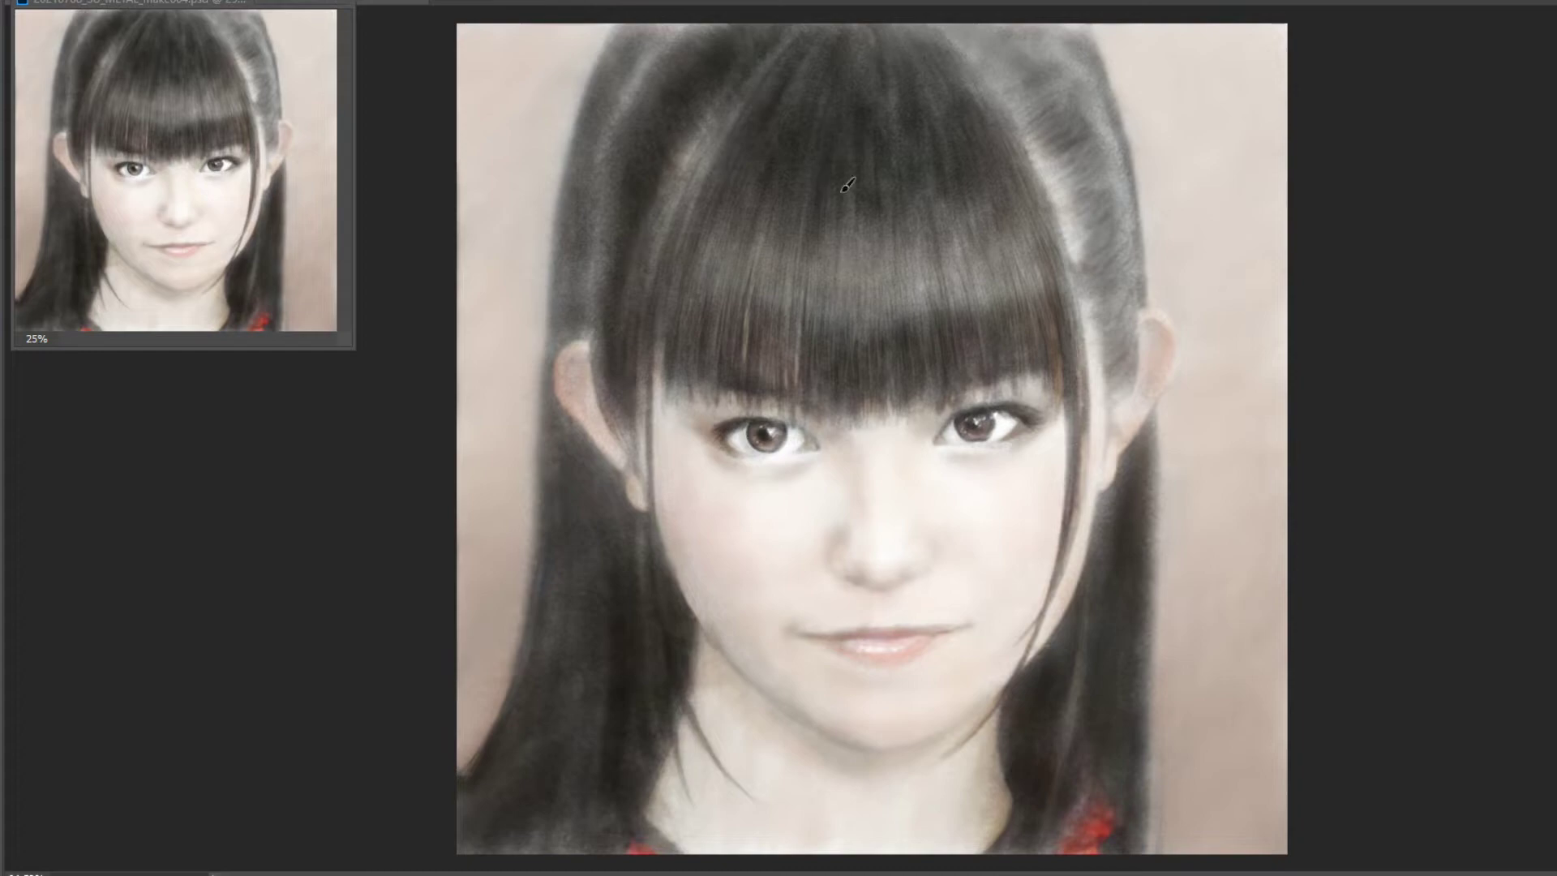
pyautogui.moveTo(859, 243); pyautogui.dragTo(884, 316)
pyautogui.moveTo(920, 365); pyautogui.dragTo(952, 236)
pyautogui.moveTo(960, 349); pyautogui.dragTo(1020, 268)
pyautogui.moveTo(867, 105)
pyautogui.mouseDown()
pyautogui.moveTo(962, 63)
pyautogui.moveTo(955, 35)
pyautogui.moveTo(999, 68)
pyautogui.moveTo(1077, 198)
pyautogui.moveTo(1119, 313)
pyautogui.moveTo(1098, 125)
pyautogui.moveTo(1050, 20)
pyautogui.mouseUp()
pyautogui.rightClick(1009, 98)
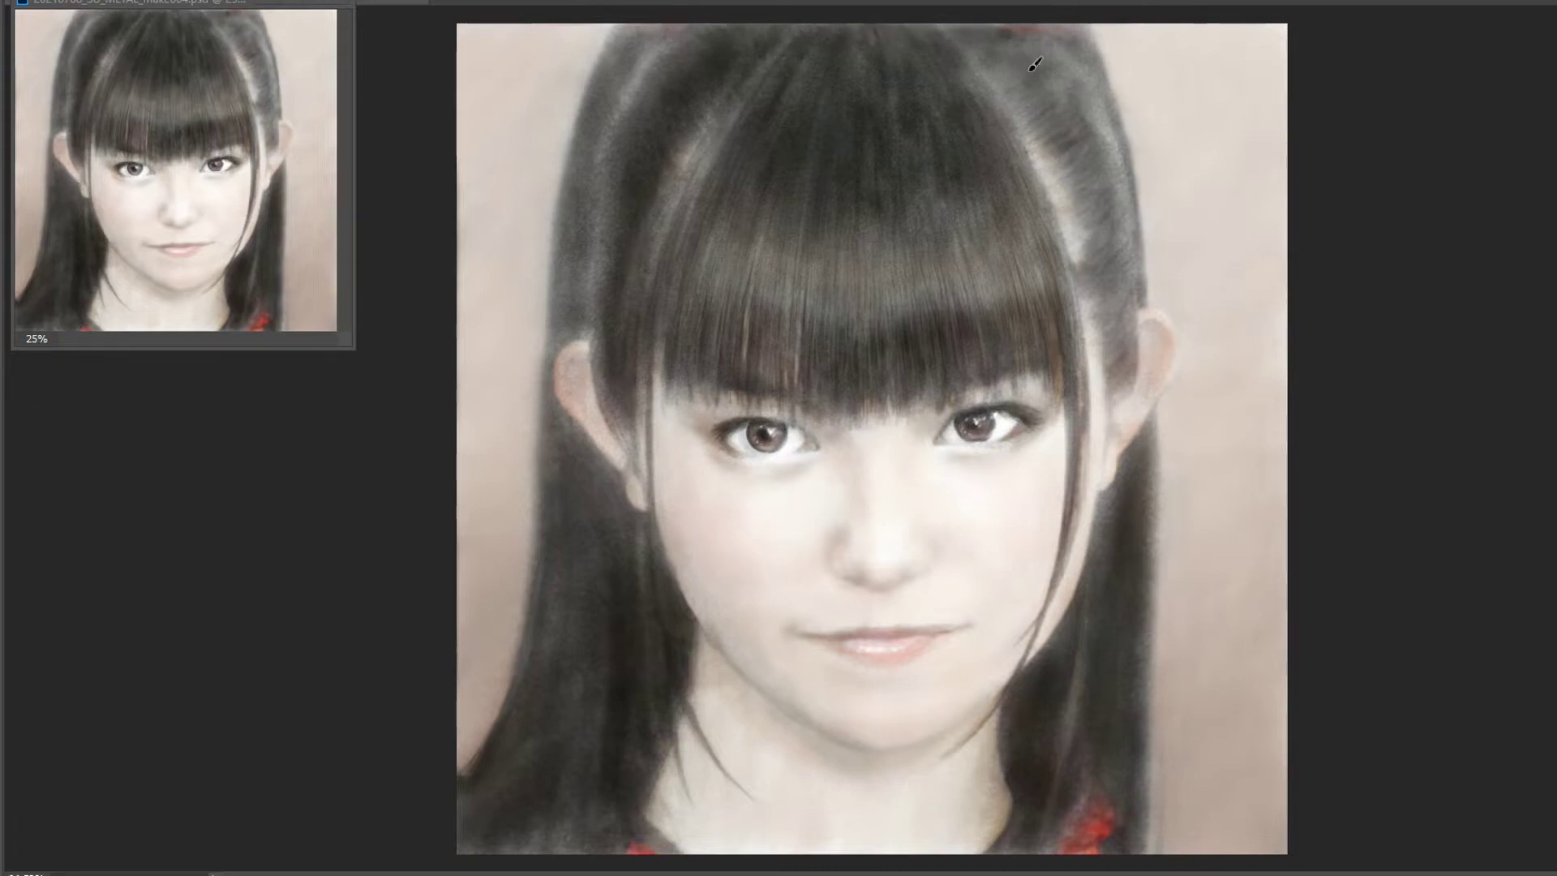
pyautogui.rightClick(950, 269)
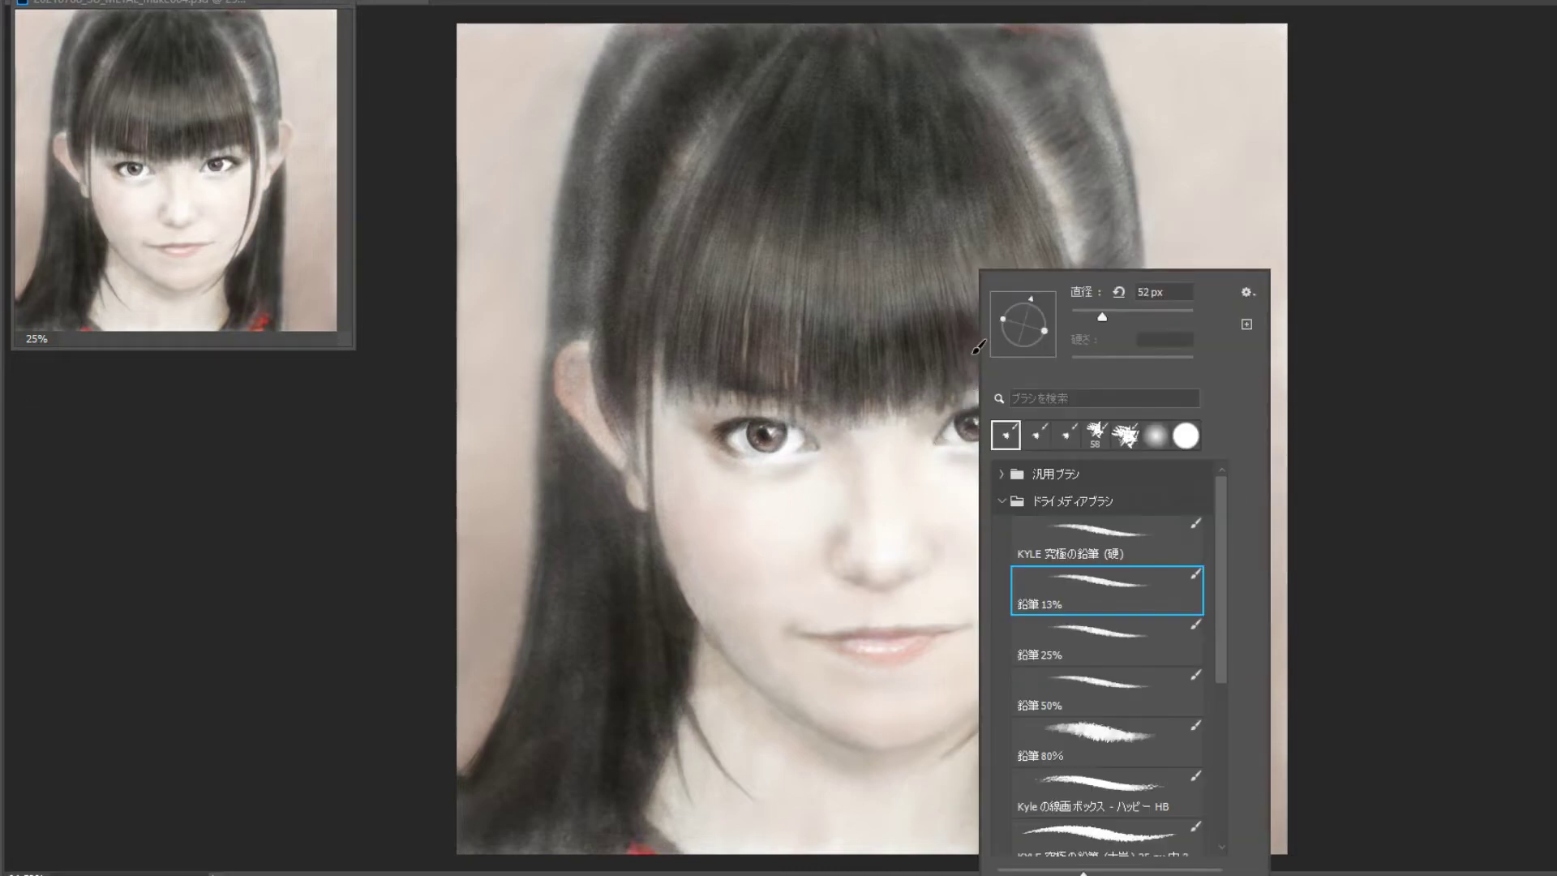
# Check the brush preset, then shade the neck edge below the jaw and under the left eye.
pyautogui.press('Return')
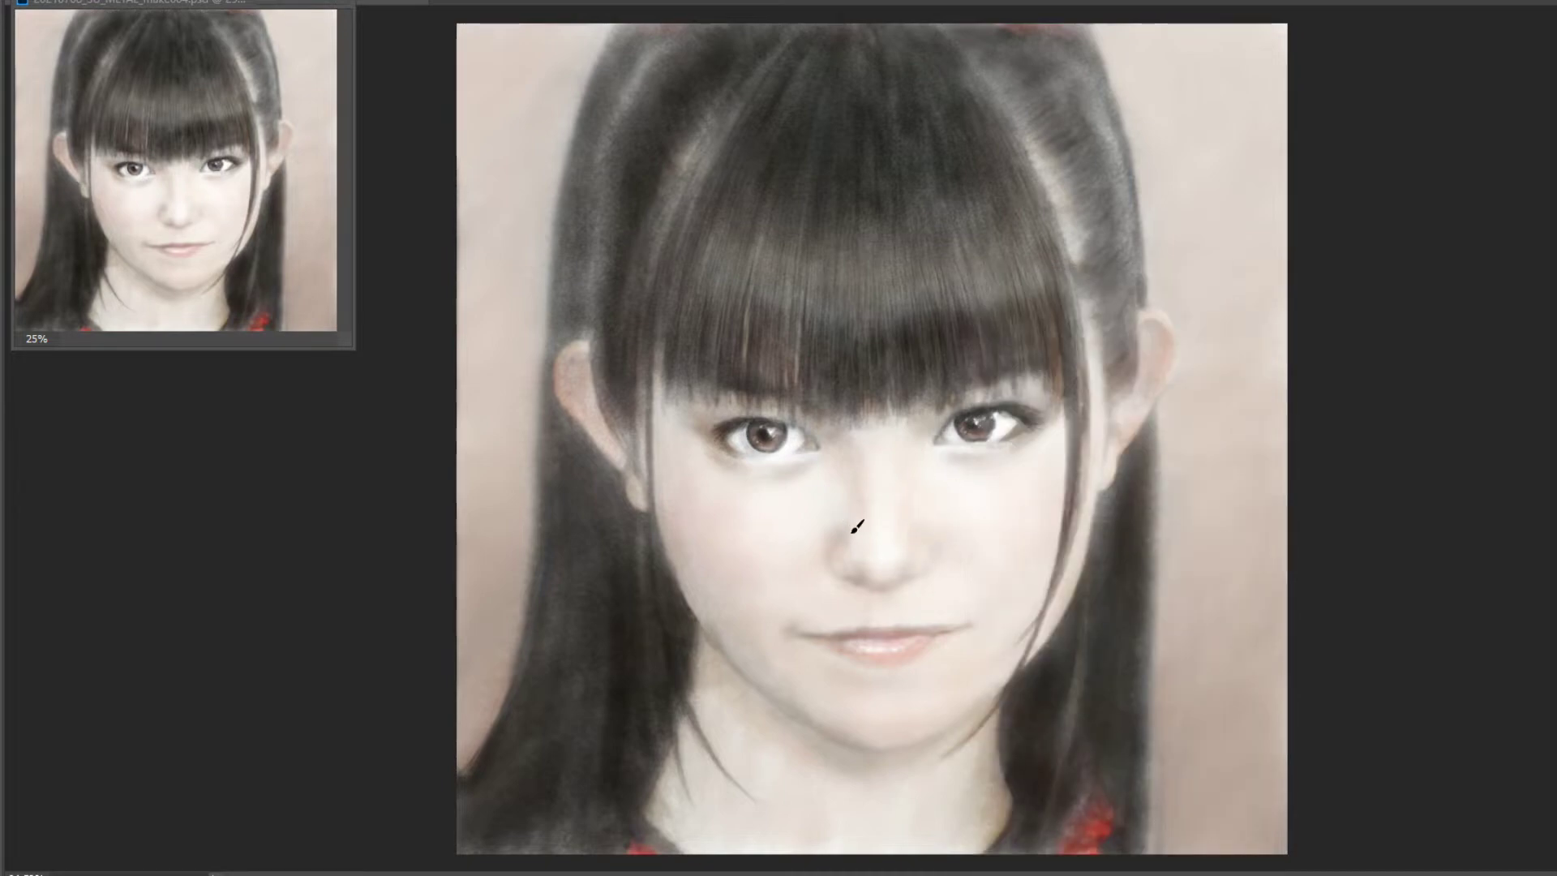
pyautogui.rightClick(1040, 316)
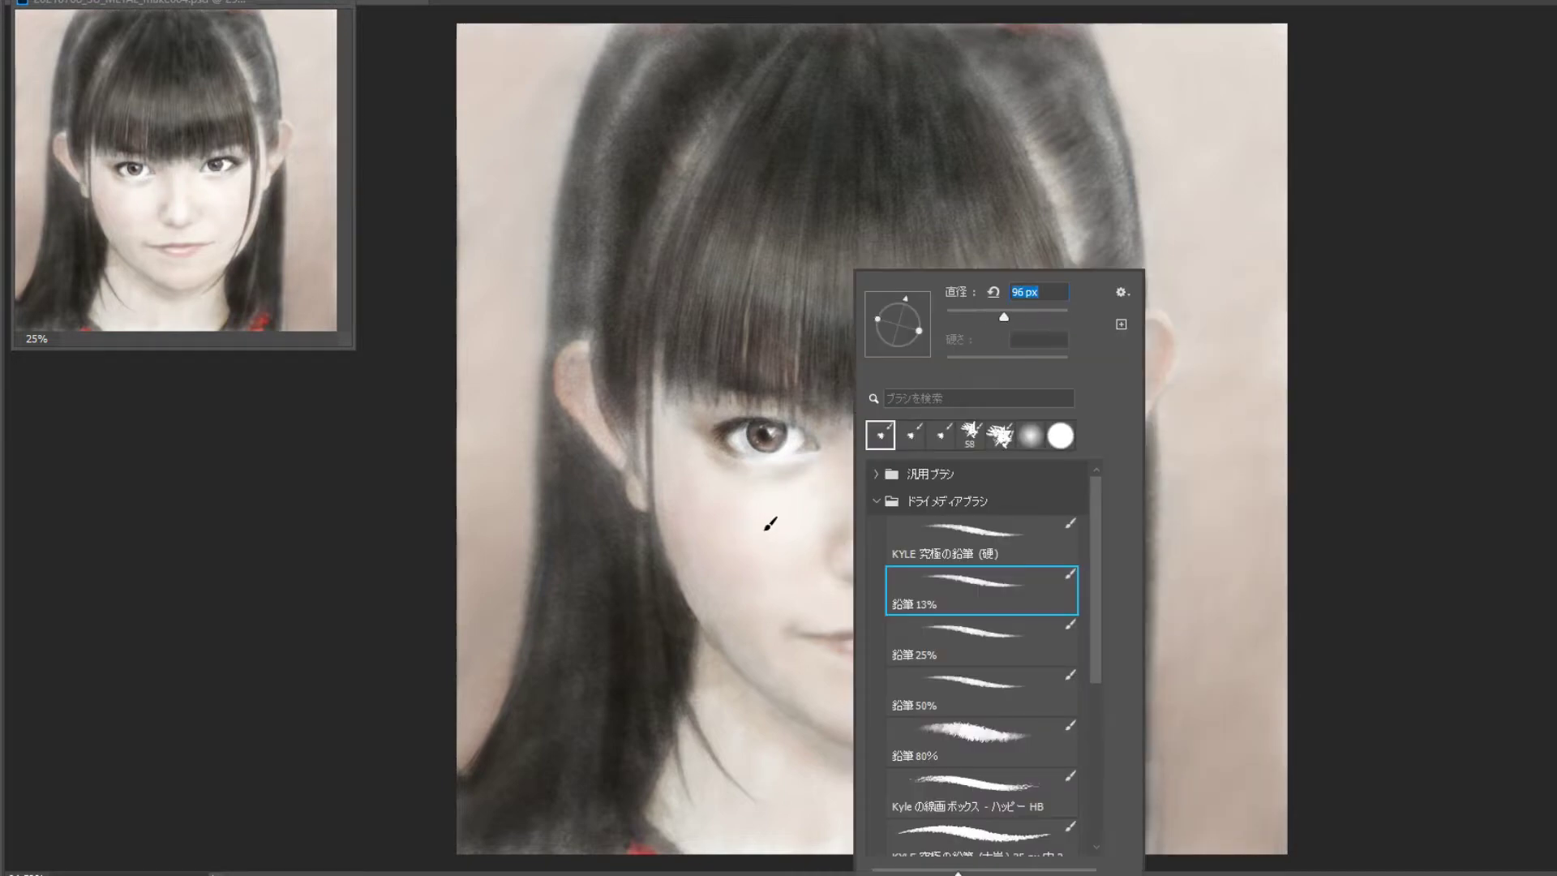
pyautogui.press('Return')
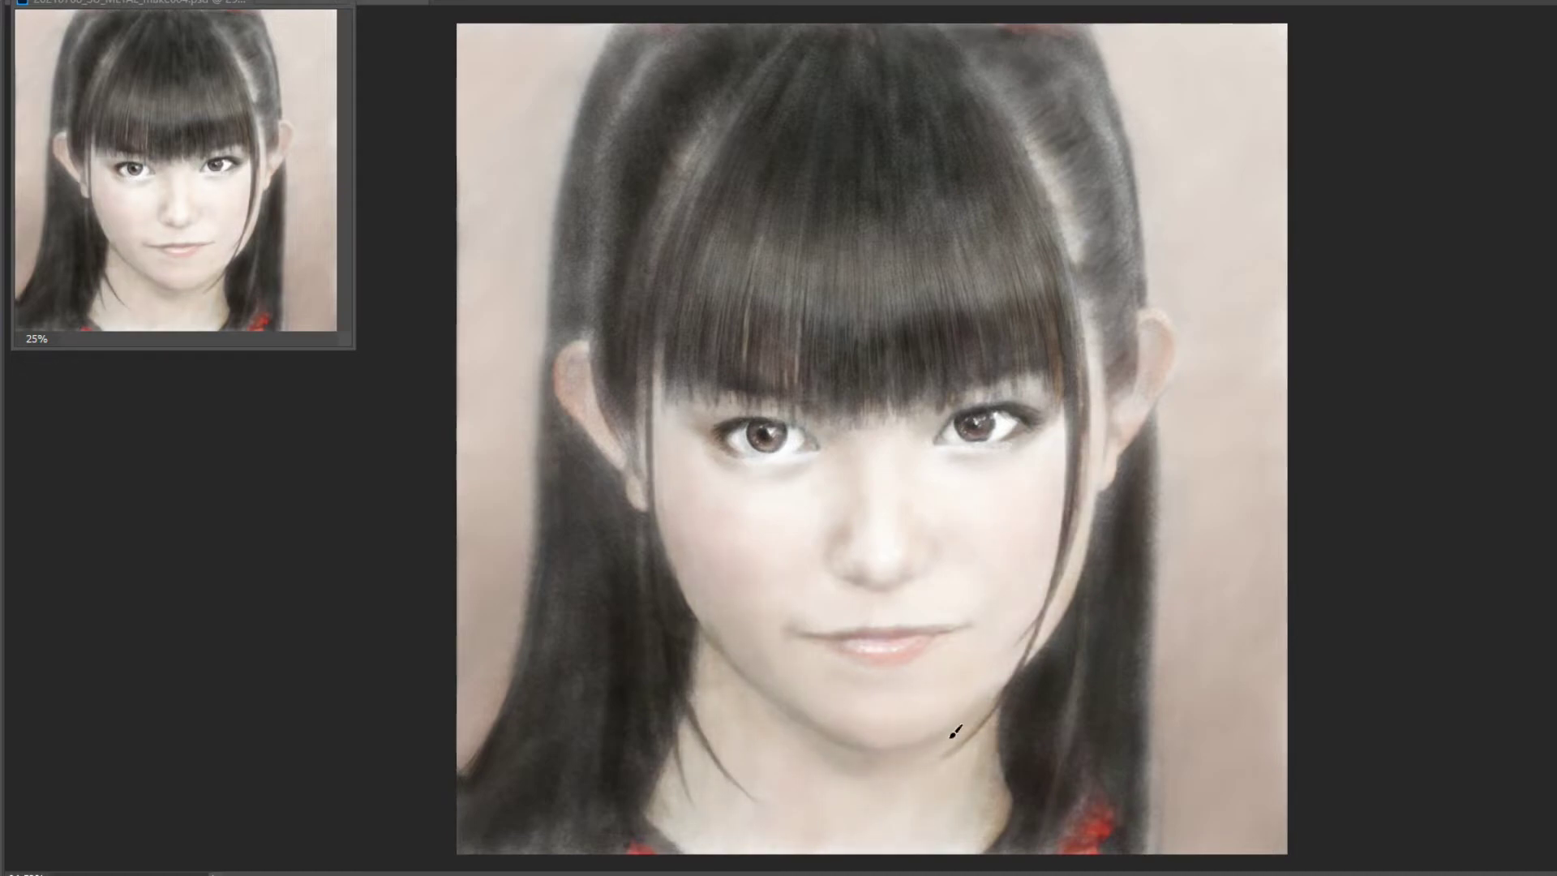
pyautogui.moveTo(954, 733); pyautogui.dragTo(971, 785)
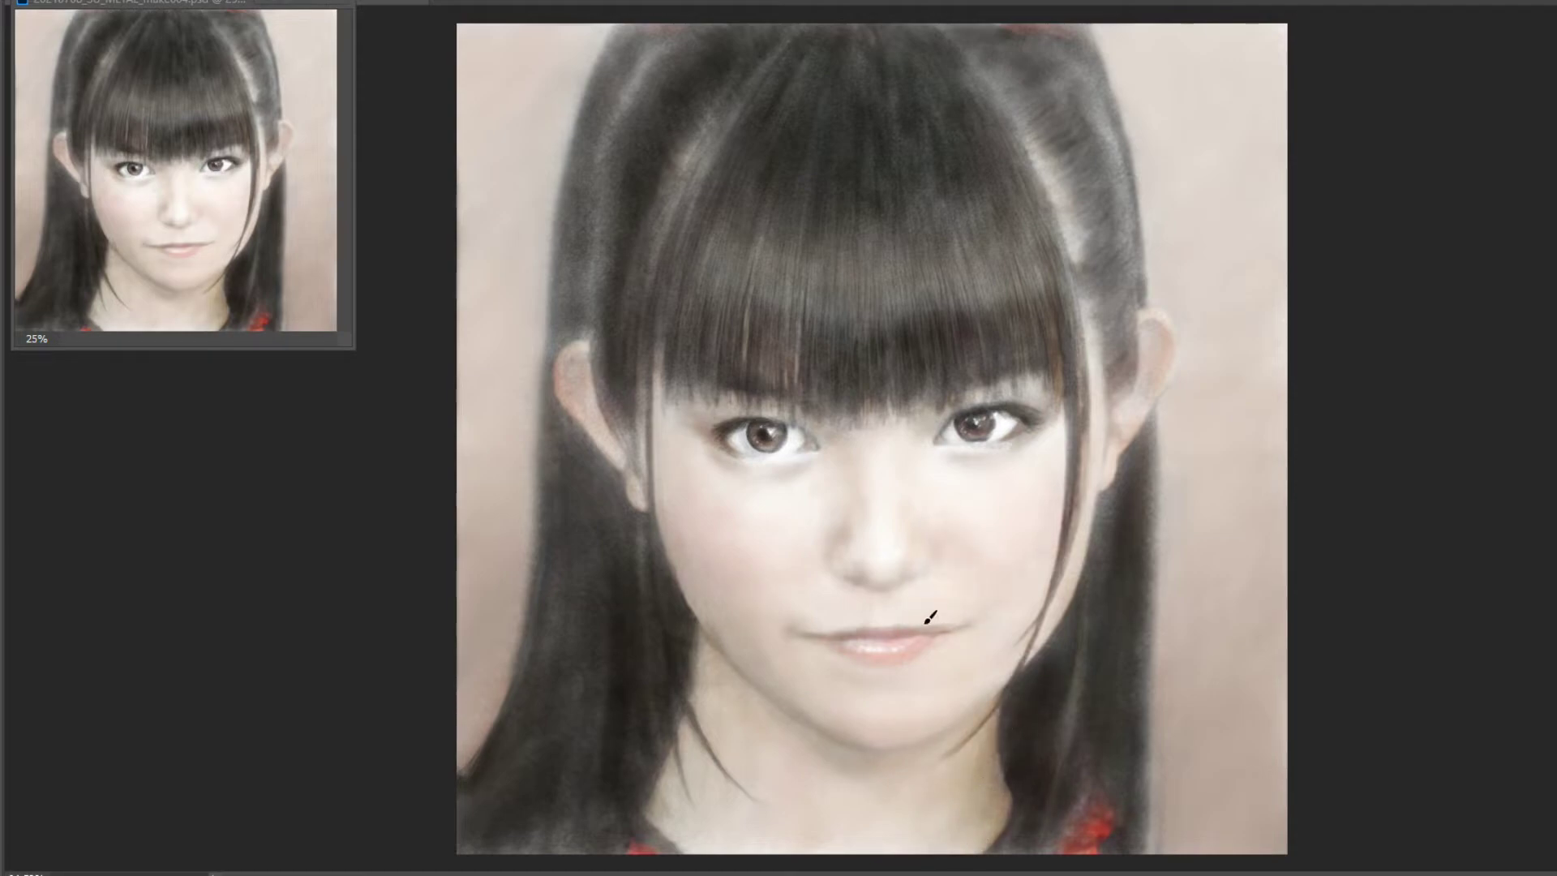
pyautogui.moveTo(771, 470); pyautogui.dragTo(805, 475)
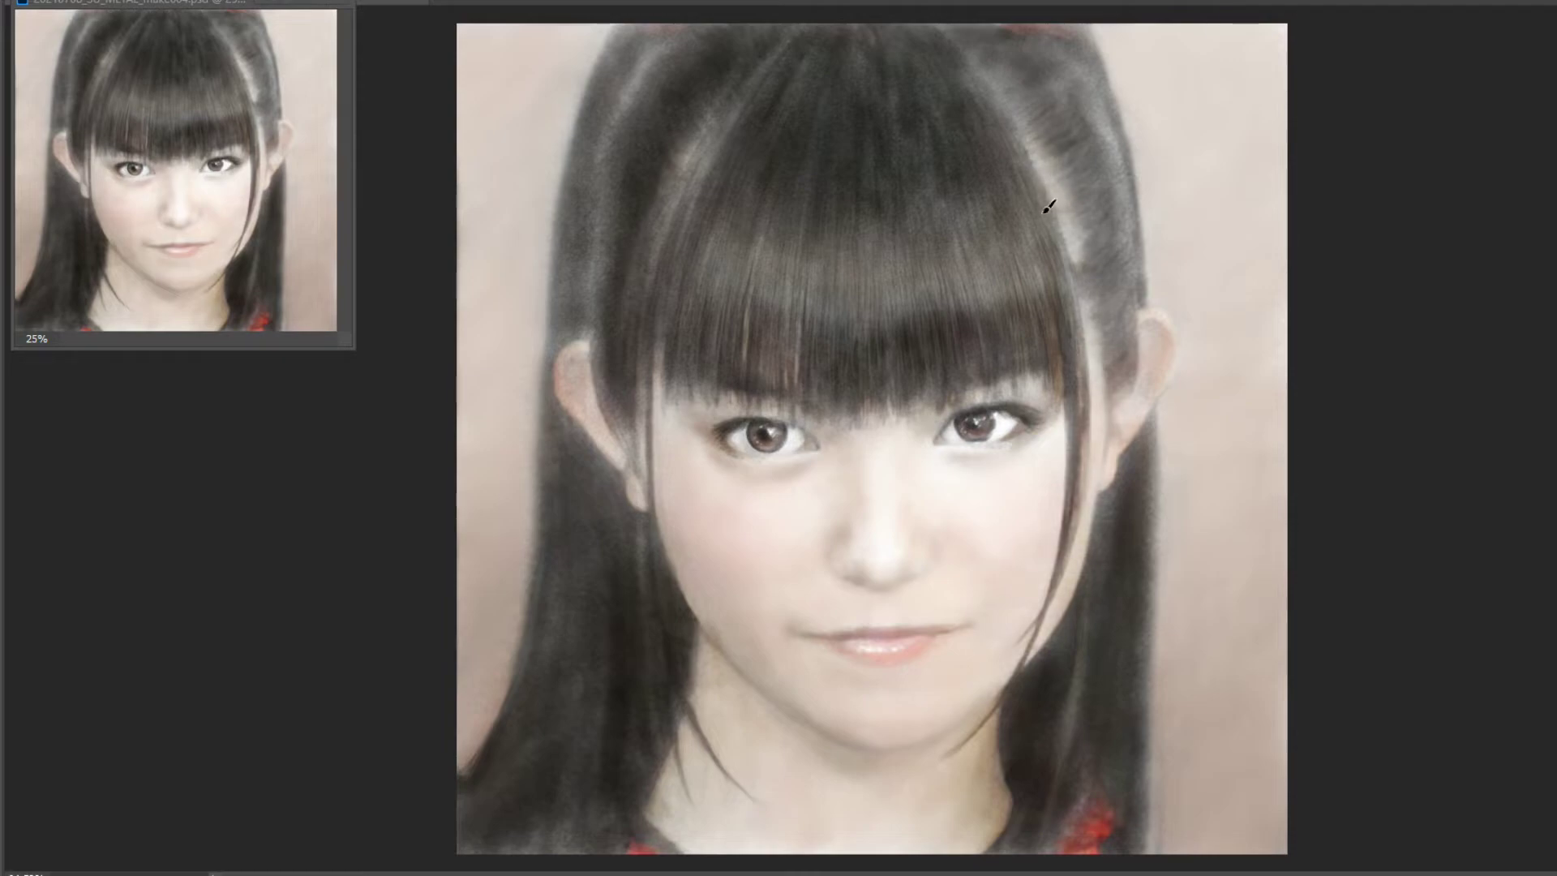
# Pick a brush, darken both eyelids and lash lines, and shade the left side of the nose.
pyautogui.rightClick(718, 410)
pyautogui.doubleClick(778, 559)
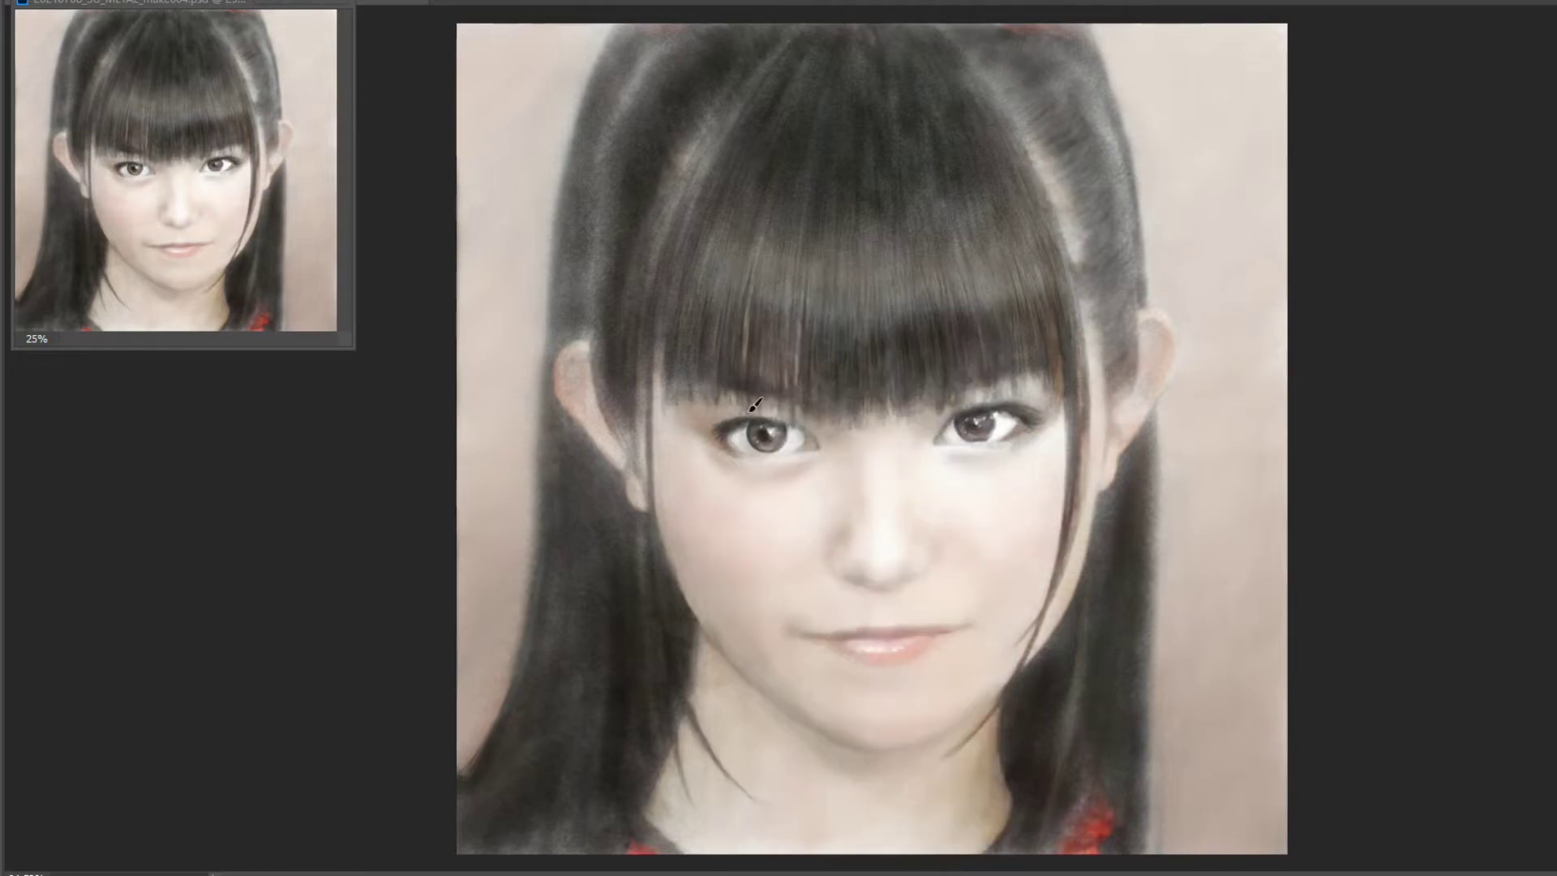
pyautogui.moveTo(681, 405); pyautogui.dragTo(740, 405)
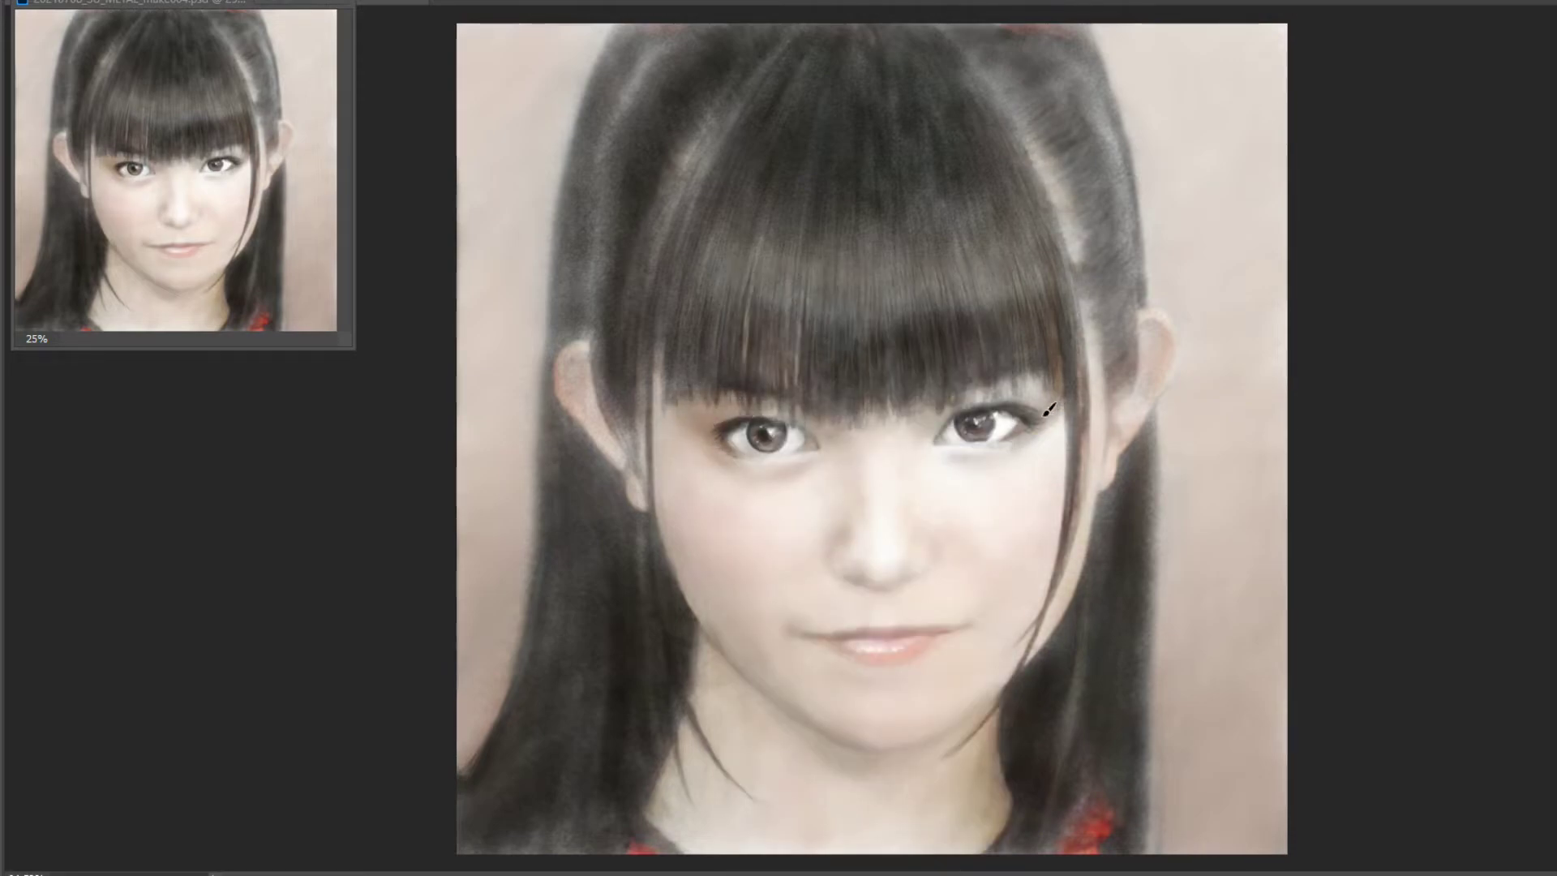
pyautogui.moveTo(1047, 409)
pyautogui.mouseDown()
pyautogui.moveTo(932, 417)
pyautogui.moveTo(1036, 435)
pyautogui.mouseUp()
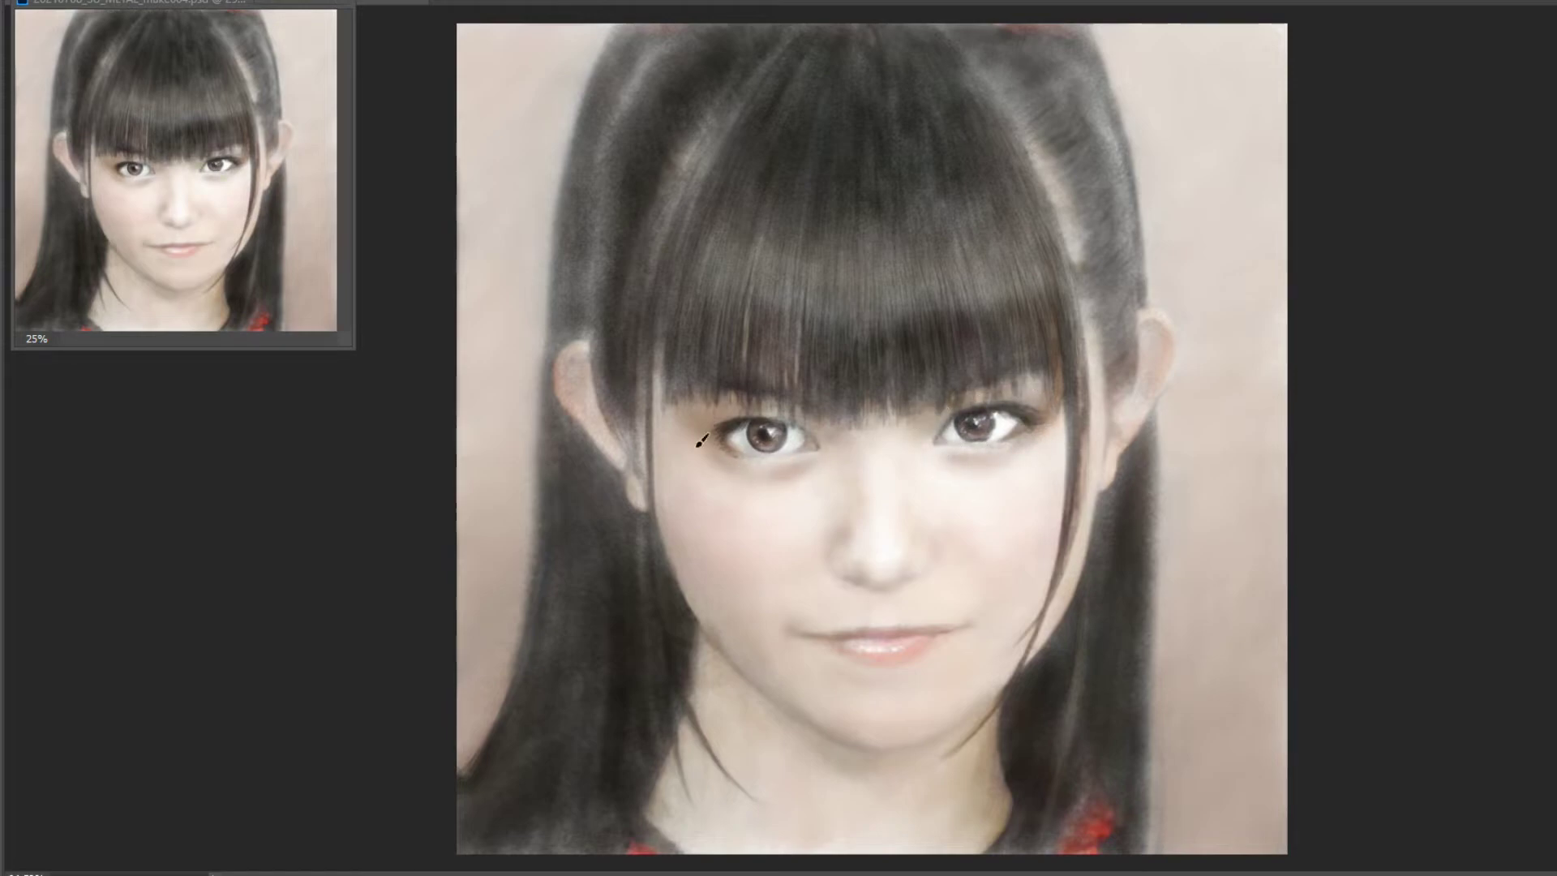
pyautogui.moveTo(843, 531); pyautogui.dragTo(861, 572)
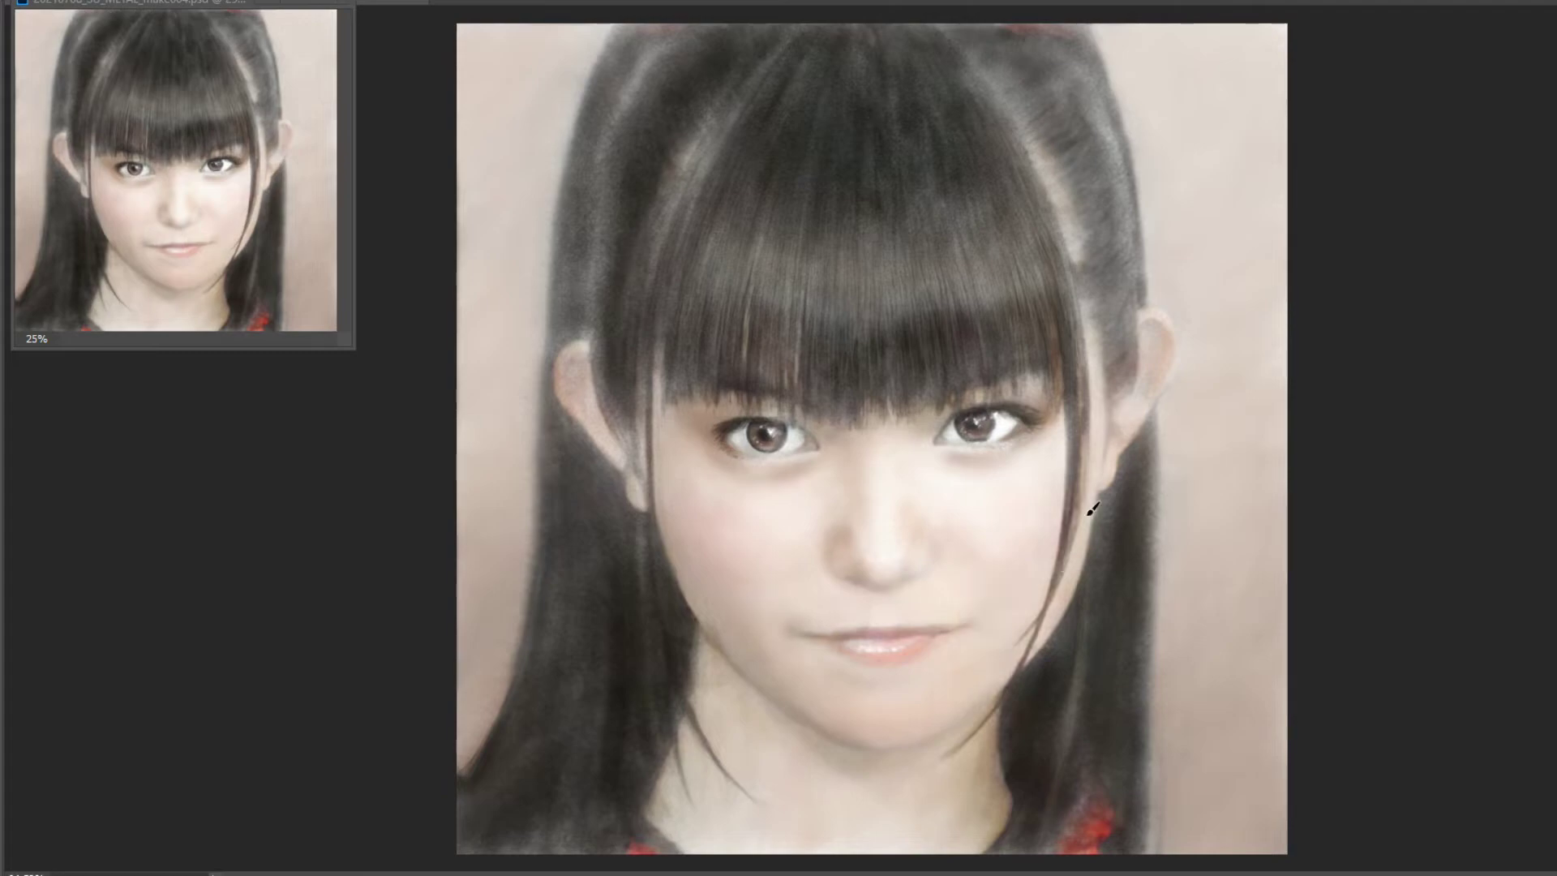
# Switch the brush to the 鉛筆 25% pencil preset.
pyautogui.rightClick(807, 271)
pyautogui.click(696, 444)
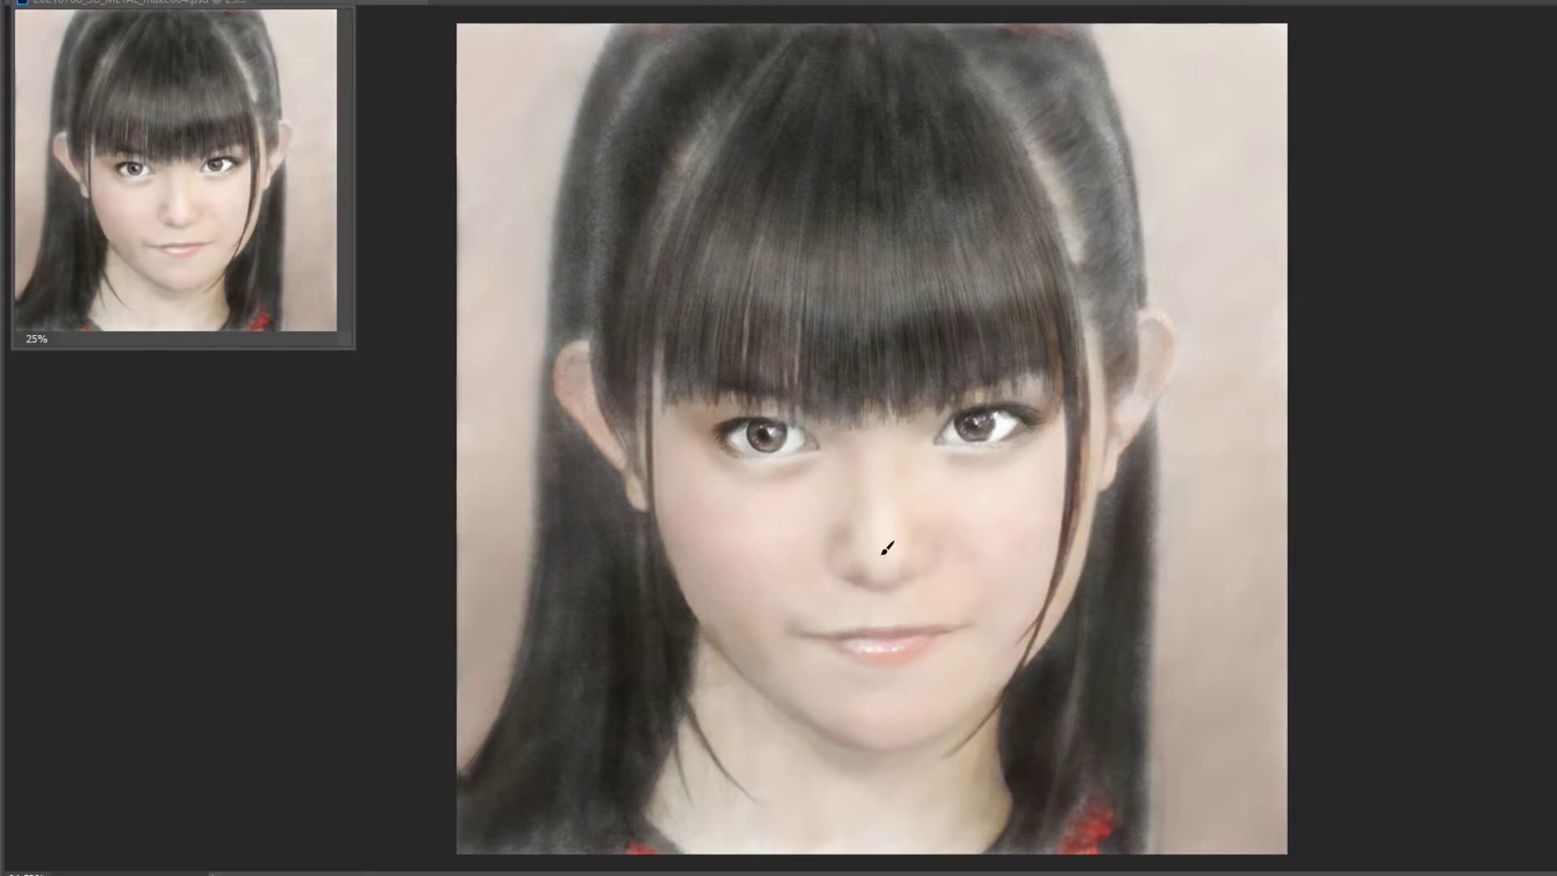
pyautogui.rightClick(977, 525)
pyautogui.click(1078, 640)
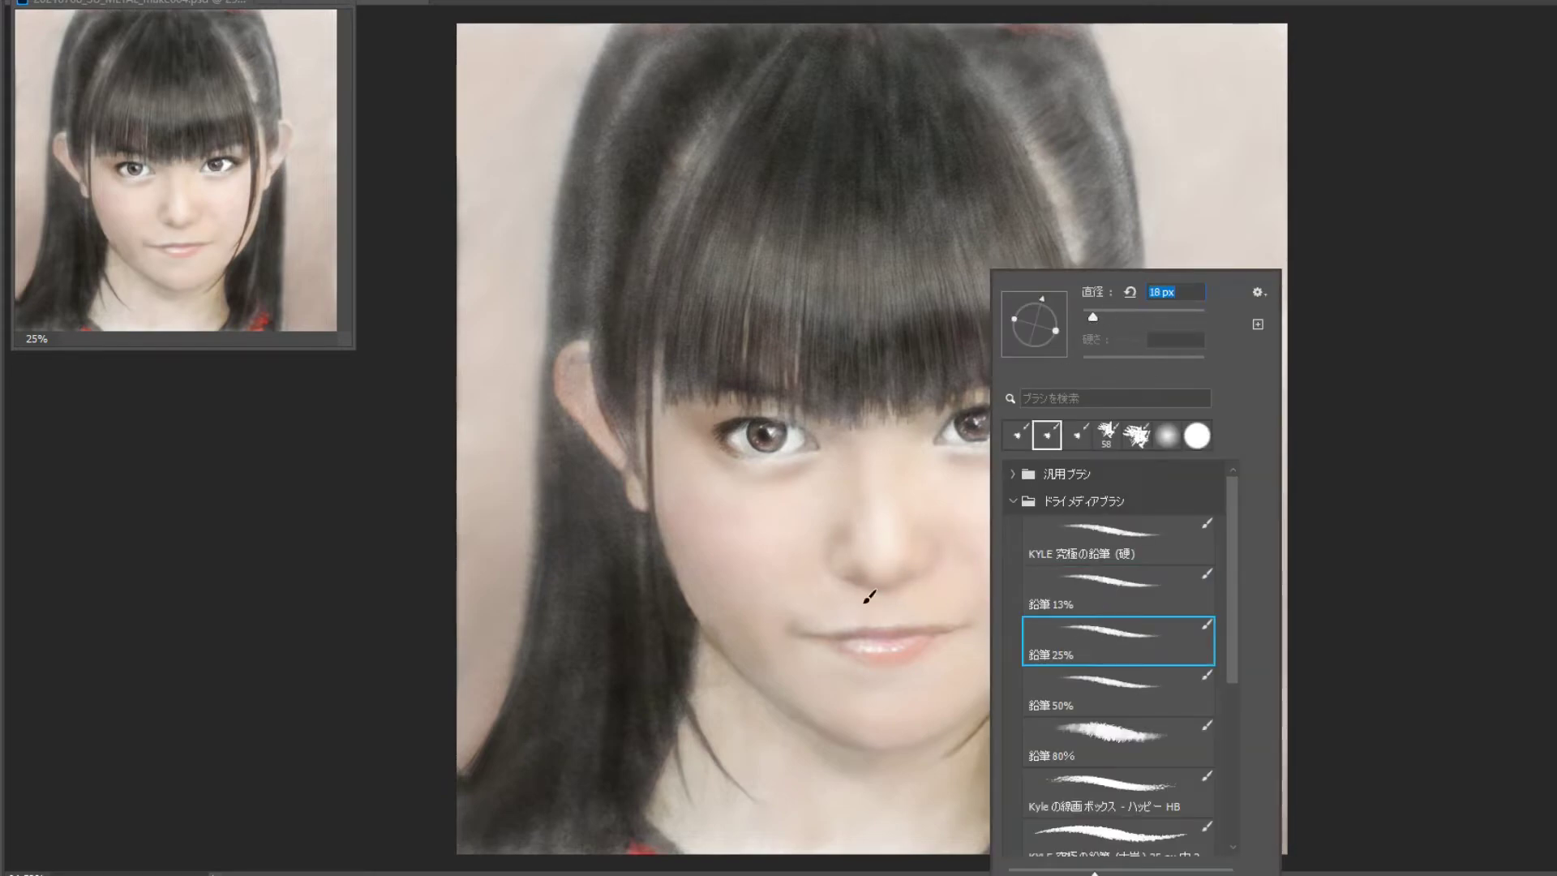
pyautogui.click(868, 600)
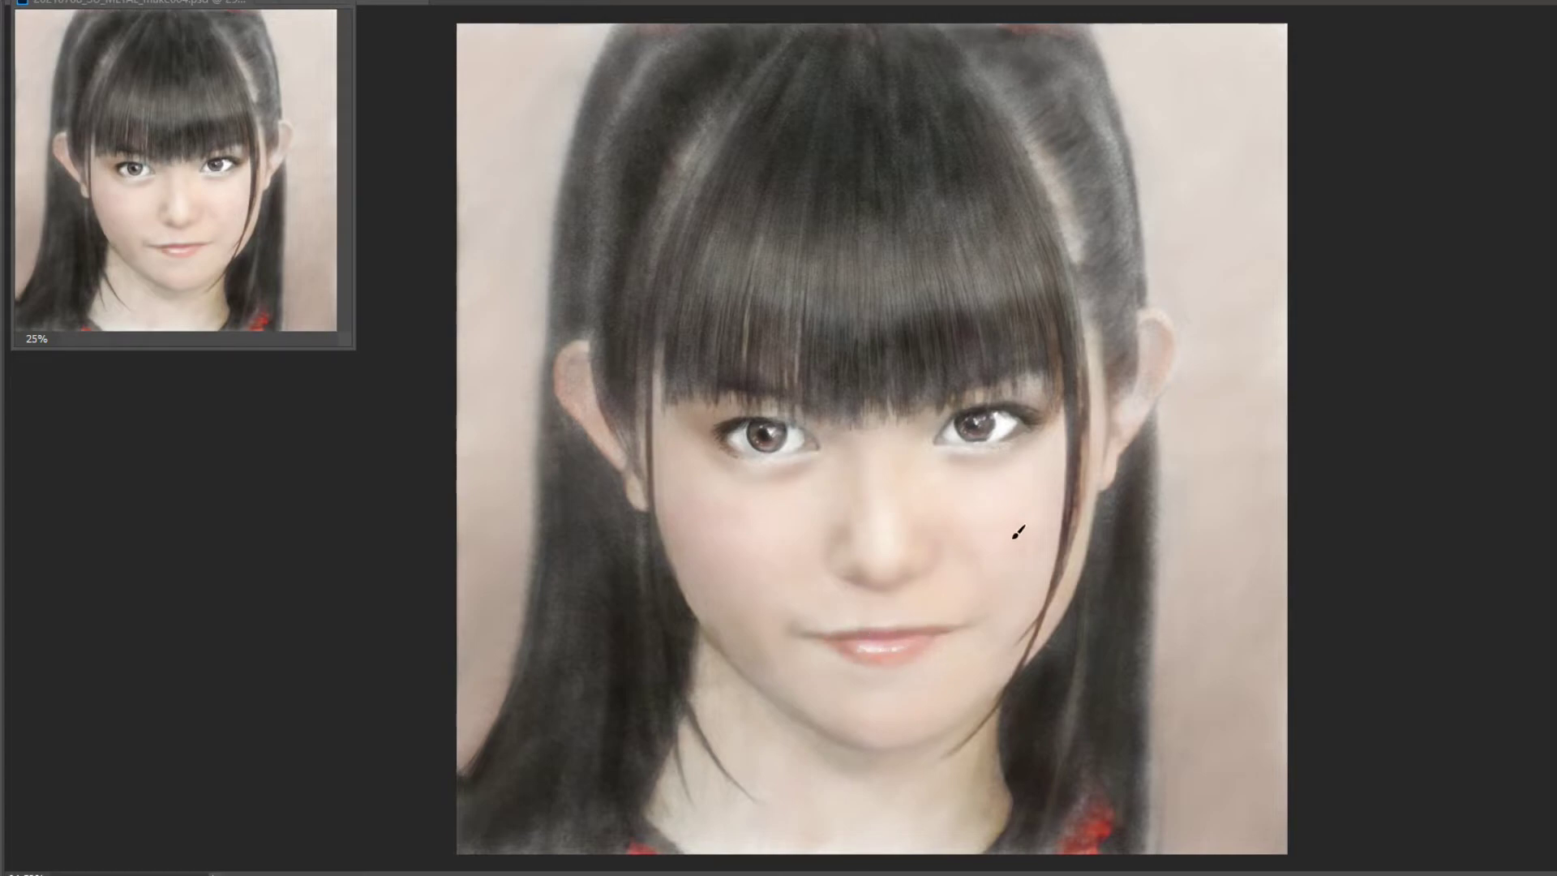
# Darken and reblend the right eye's iris with the 鉛筆 25% pencil brush.
pyautogui.rightClick(839, 616)
pyautogui.click(776, 407)
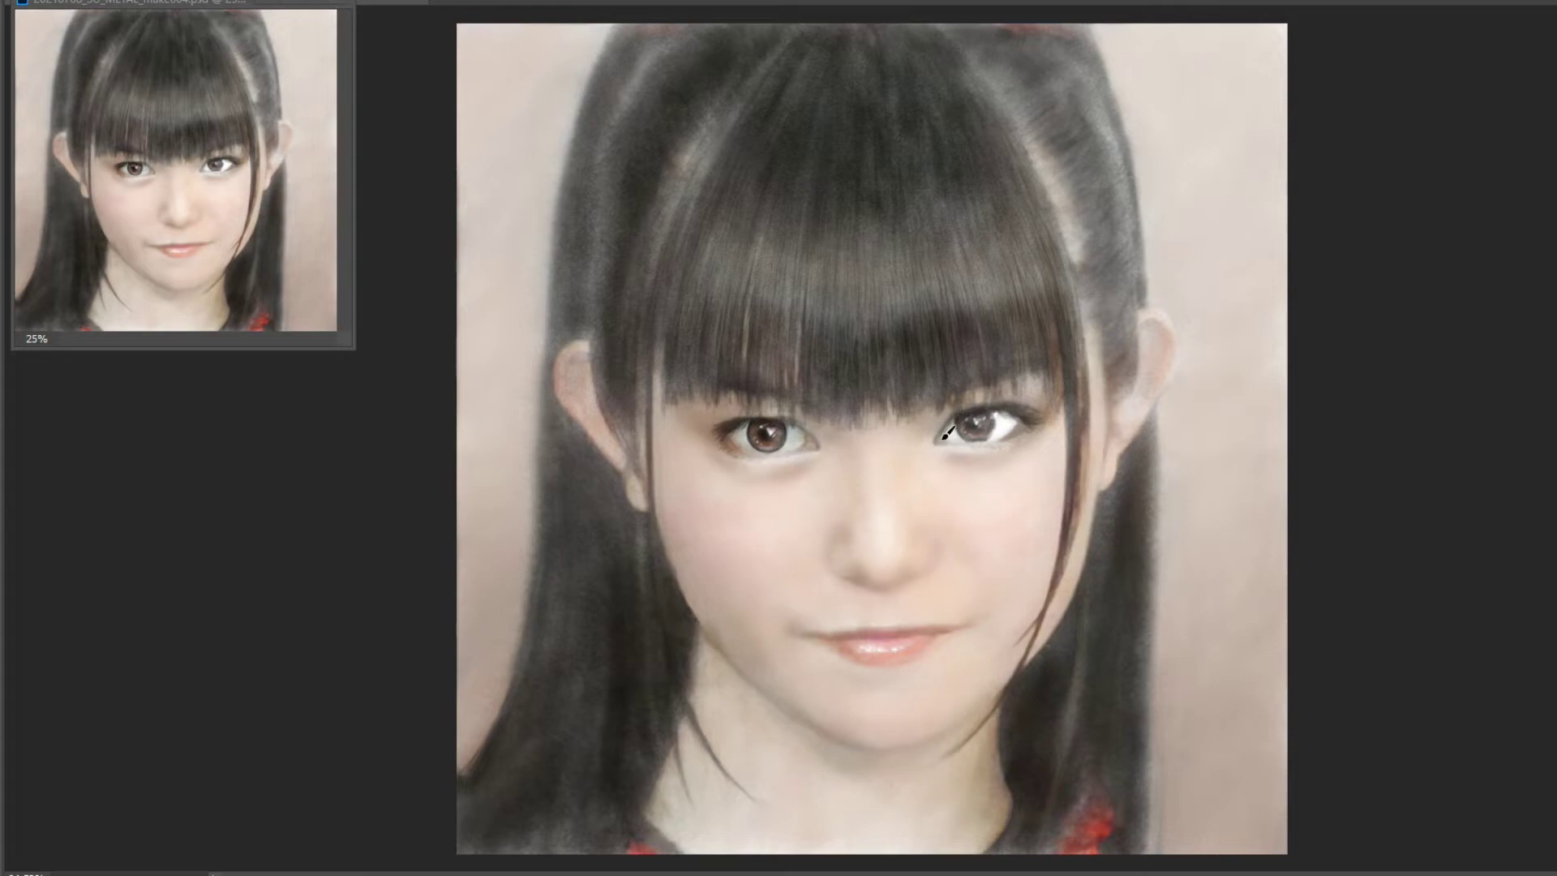
pyautogui.moveTo(936, 441); pyautogui.dragTo(977, 438)
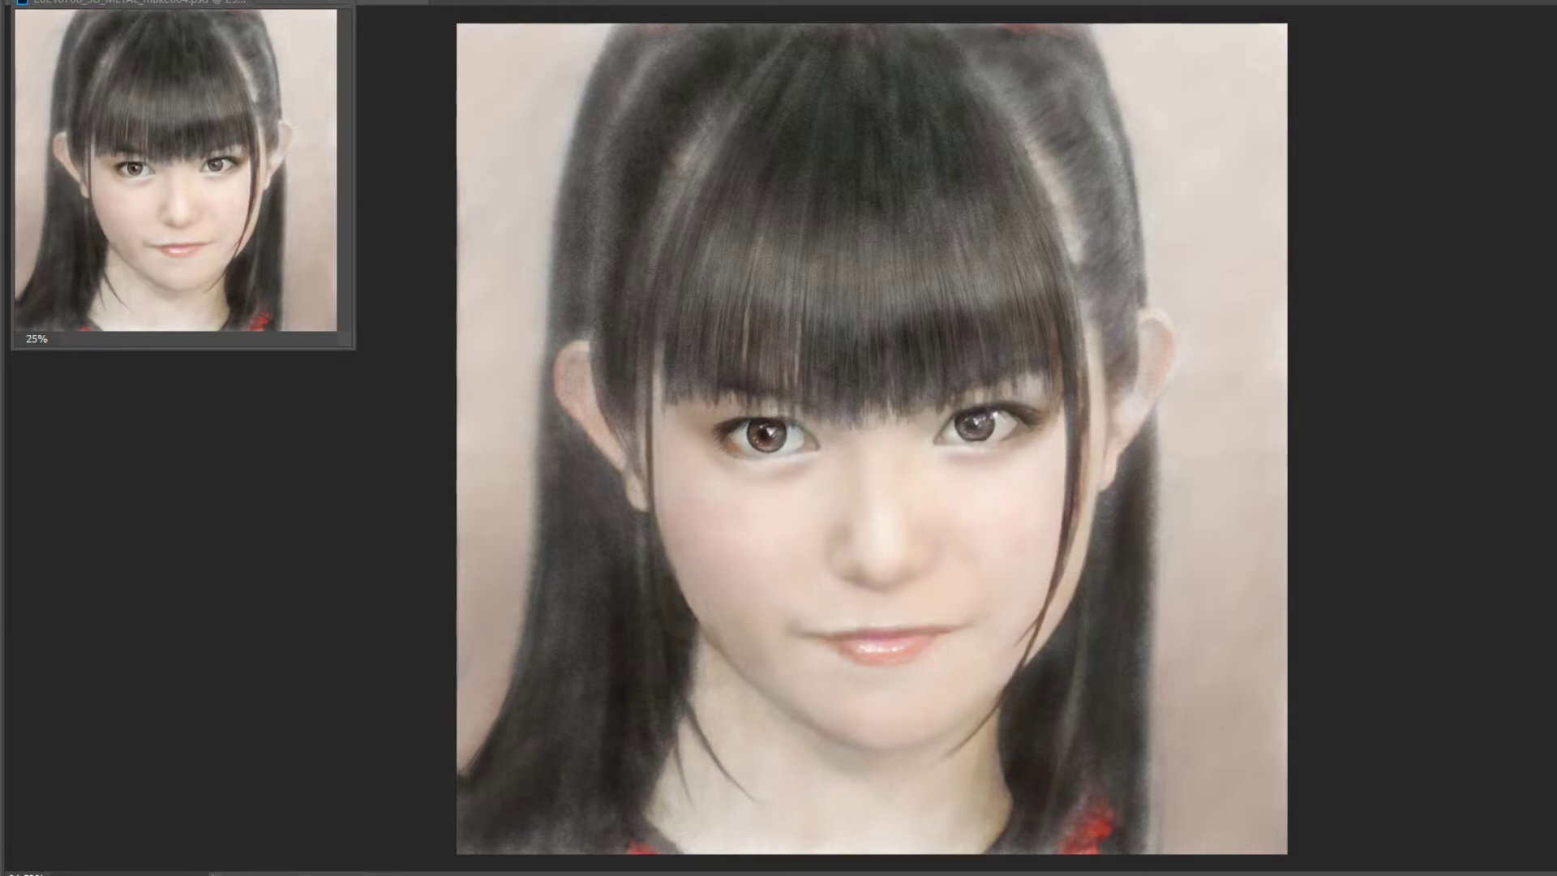
pyautogui.rightClick(953, 284)
pyautogui.press('Escape')
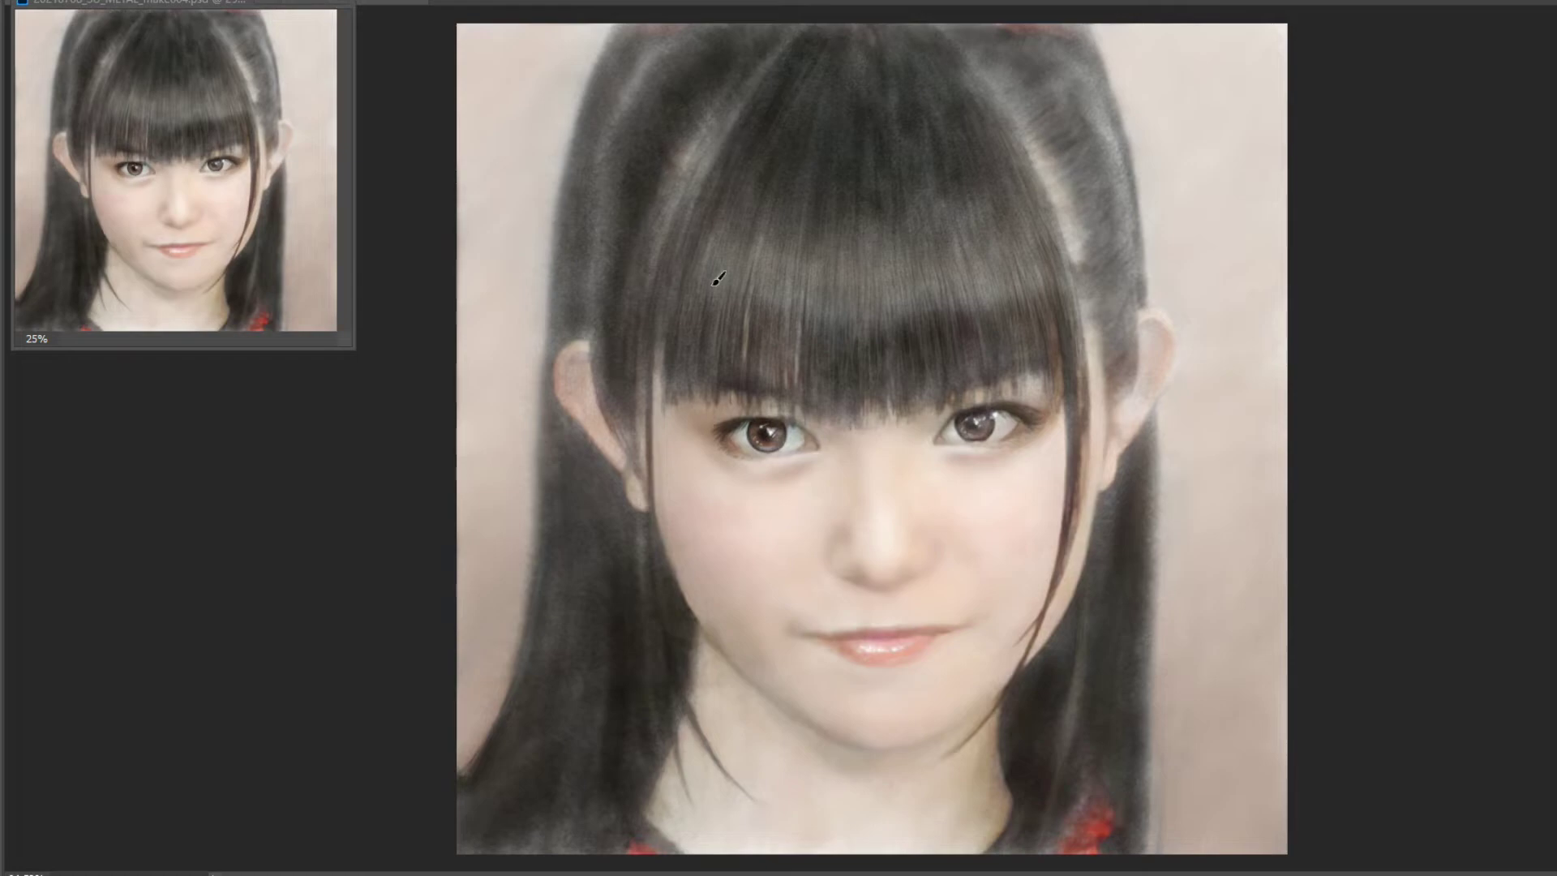
# Enlarge the brush to 58 px and darken the hair above the left eye.
pyautogui.rightClick(910, 259)
pyautogui.moveTo(1030, 214); pyautogui.dragTo(1046, 218)
pyautogui.press('Return')
pyautogui.moveTo(734, 174); pyautogui.dragTo(689, 381)
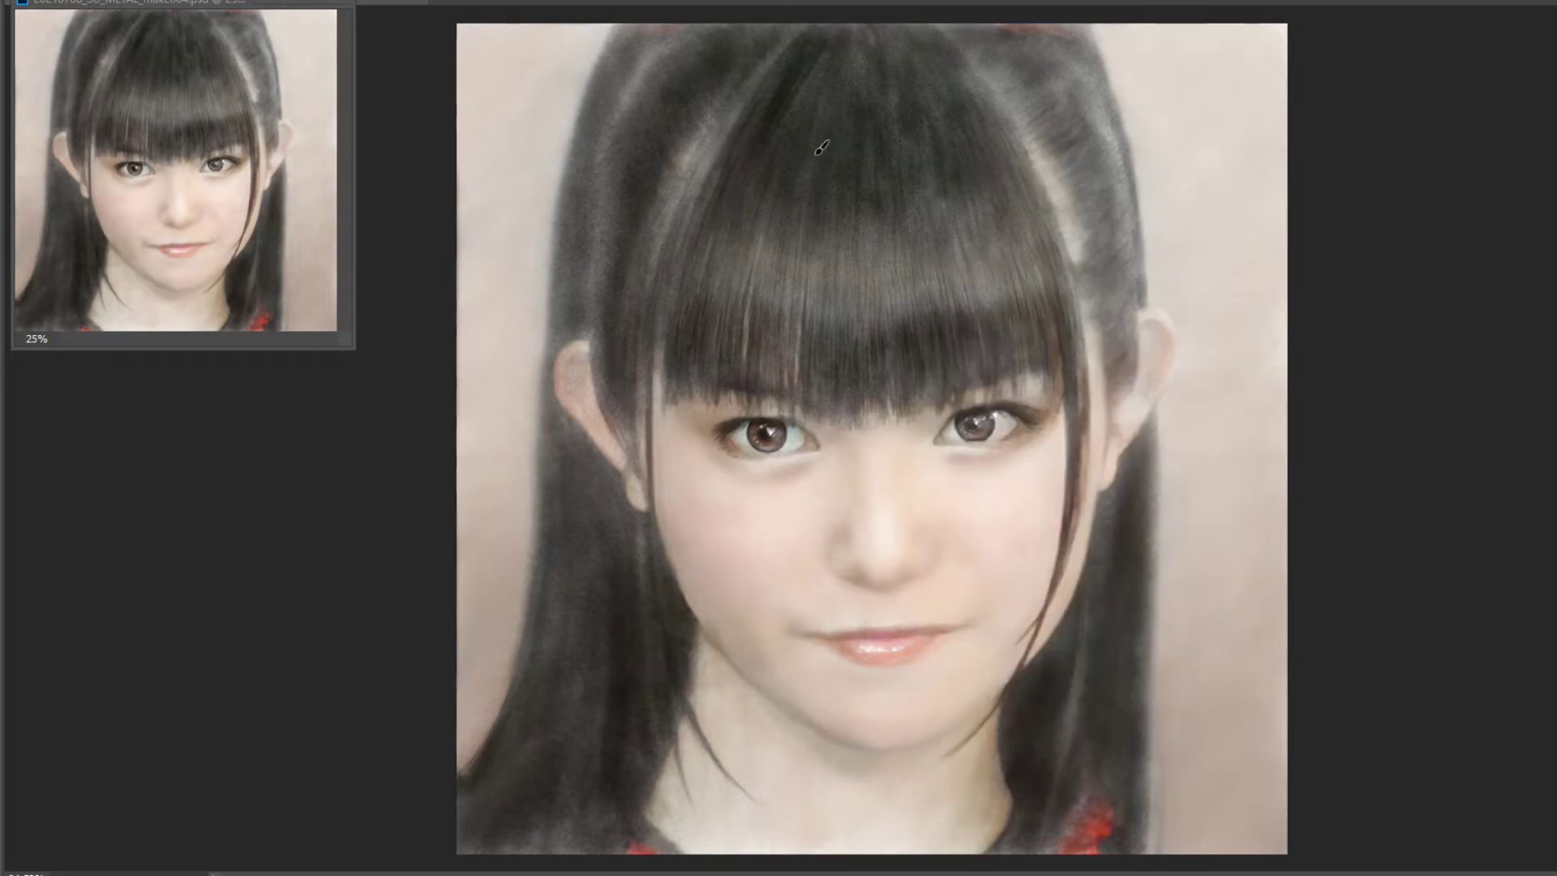
pyautogui.moveTo(729, 81); pyautogui.dragTo(681, 243)
# Paint dark strand-like strokes across the top of the hair and the bangs.
pyautogui.moveTo(770, 40); pyautogui.dragTo(811, 97)
pyautogui.moveTo(839, 41); pyautogui.dragTo(823, 134)
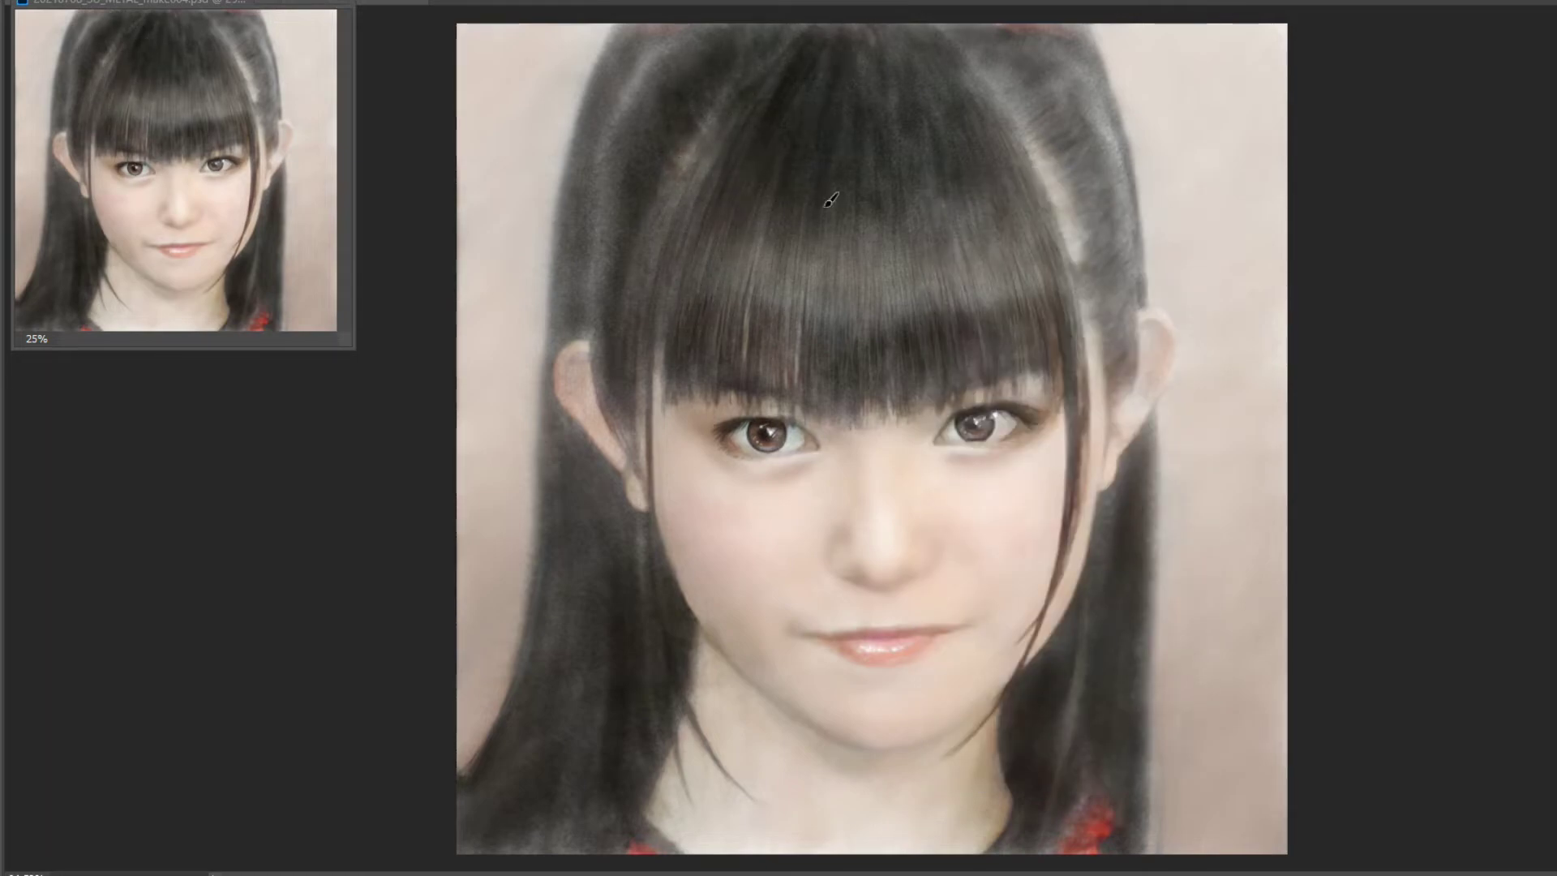
pyautogui.moveTo(884, 32); pyautogui.dragTo(908, 186)
pyautogui.moveTo(973, 52); pyautogui.dragTo(981, 227)
pyautogui.moveTo(946, 132); pyautogui.dragTo(940, 308)
pyautogui.moveTo(900, 24); pyautogui.dragTo(969, 89)
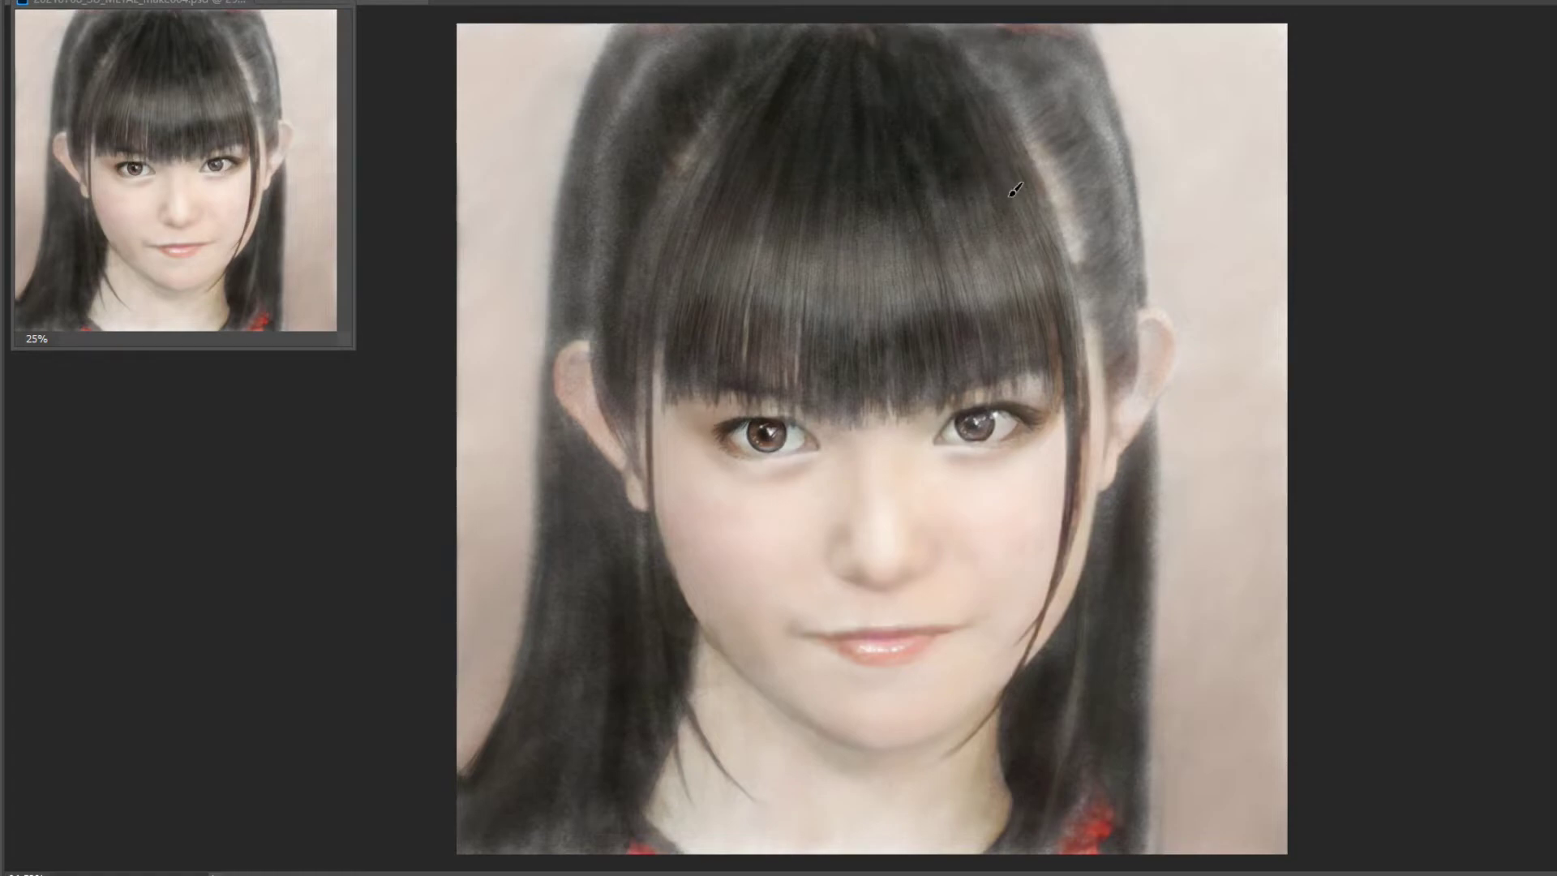
pyautogui.moveTo(1018, 182); pyautogui.dragTo(985, 308)
pyautogui.moveTo(884, 211); pyautogui.dragTo(876, 381)
pyautogui.moveTo(810, 243); pyautogui.dragTo(793, 332)
# Add more dark strands to the bangs, their left edge, and both side strands.
pyautogui.moveTo(730, 48); pyautogui.dragTo(775, 101)
pyautogui.moveTo(782, 24); pyautogui.dragTo(807, 51)
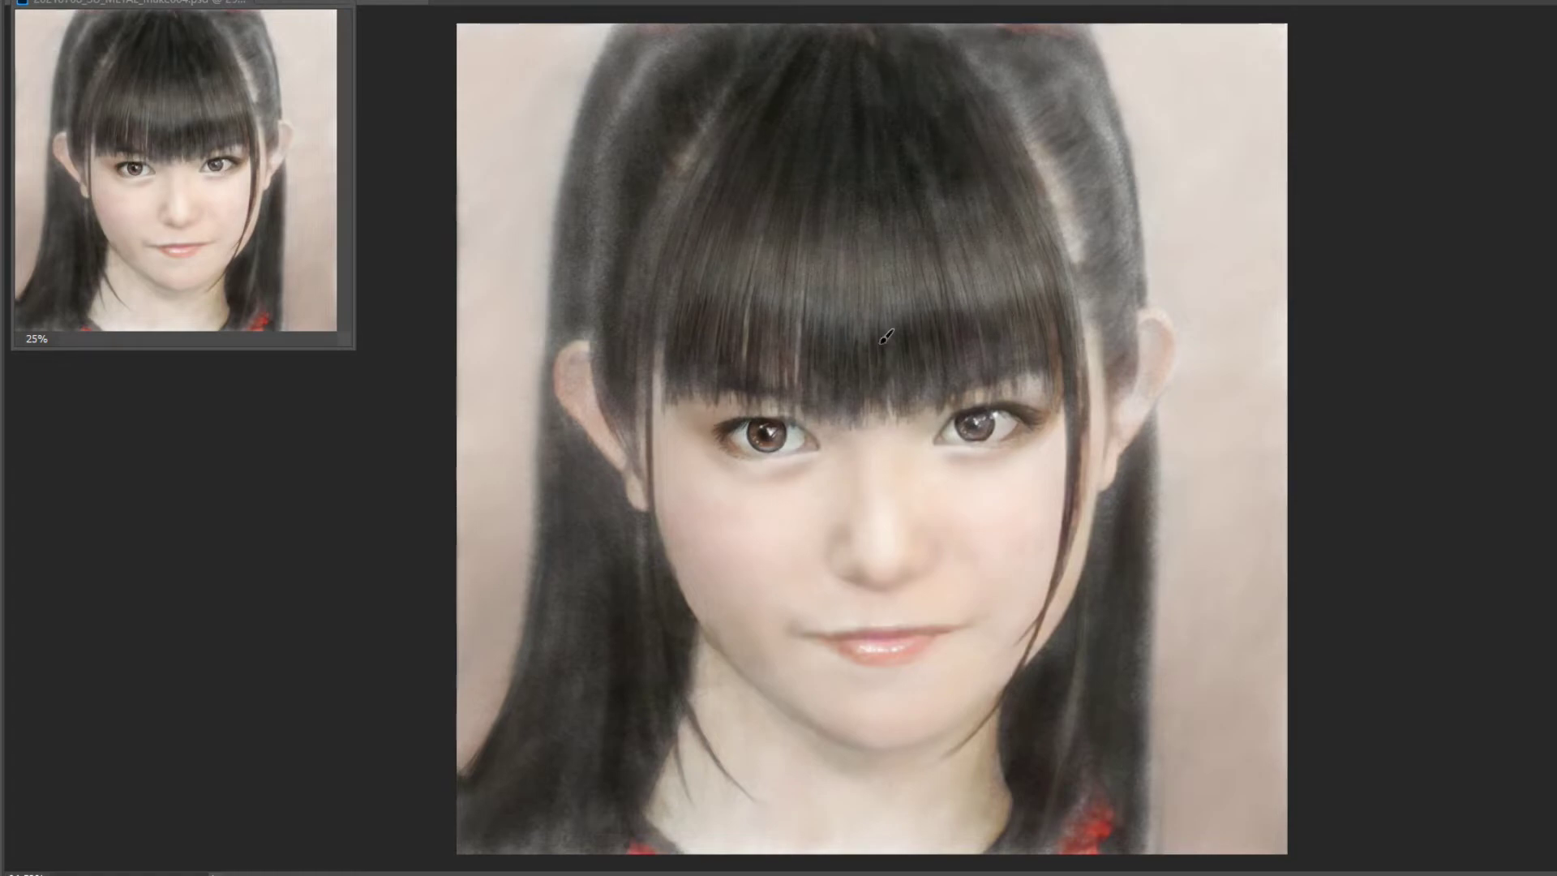
pyautogui.moveTo(941, 365); pyautogui.dragTo(888, 413)
pyautogui.moveTo(981, 263); pyautogui.dragTo(973, 311)
pyautogui.moveTo(835, 249); pyautogui.dragTo(833, 261)
pyautogui.moveTo(671, 338); pyautogui.dragTo(666, 304)
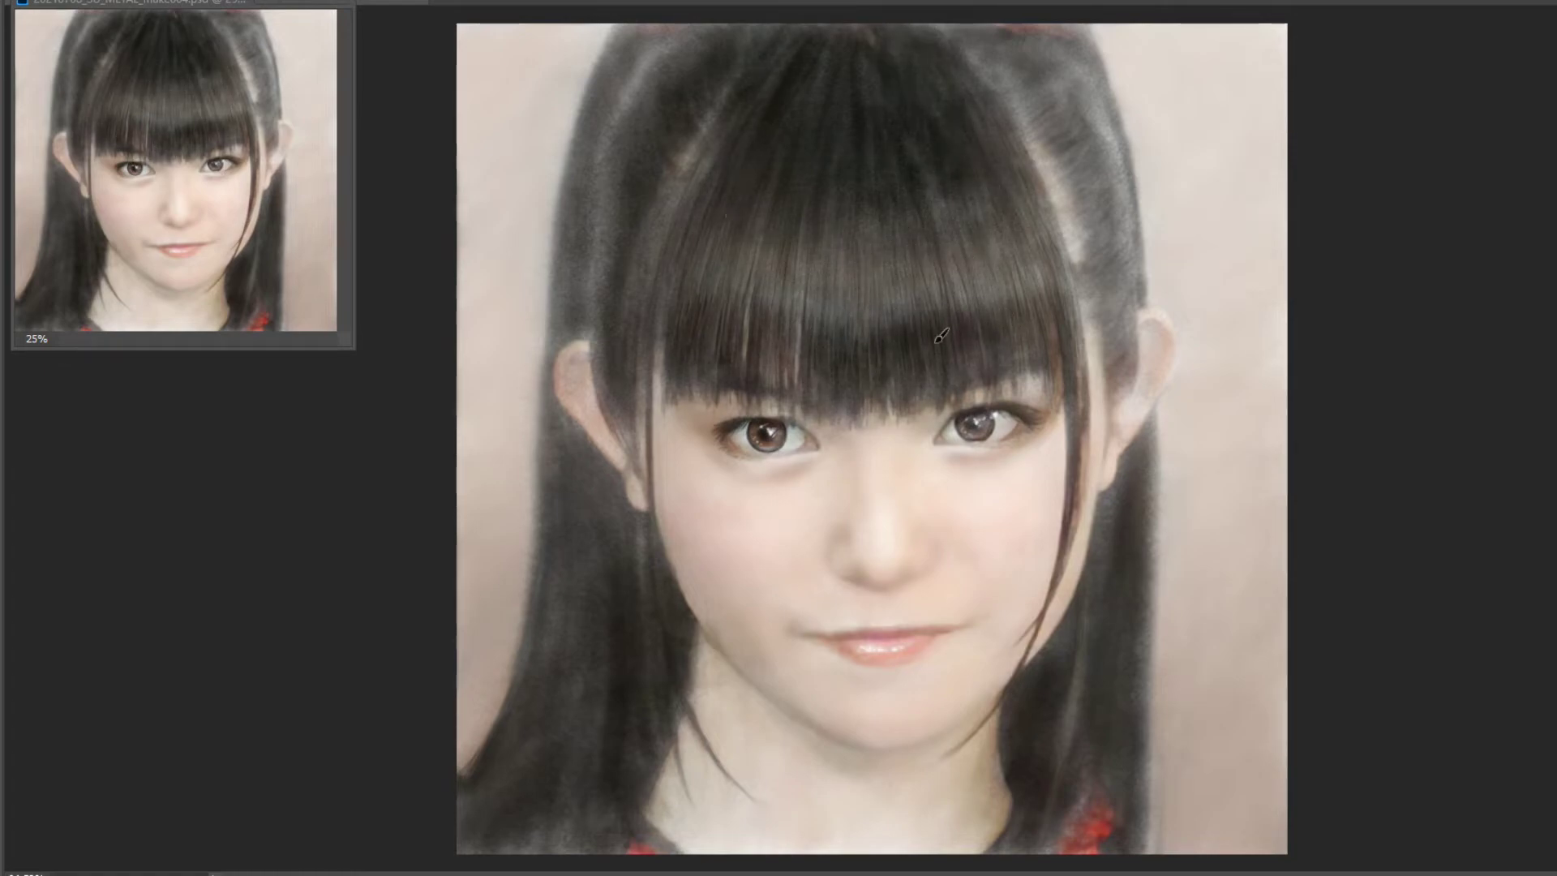
pyautogui.moveTo(938, 150); pyautogui.dragTo(941, 292)
pyautogui.moveTo(965, 191); pyautogui.dragTo(1005, 296)
pyautogui.moveTo(1034, 187); pyautogui.dragTo(1070, 470)
pyautogui.moveTo(648, 312); pyautogui.dragTo(644, 426)
pyautogui.moveTo(645, 495); pyautogui.dragTo(637, 592)
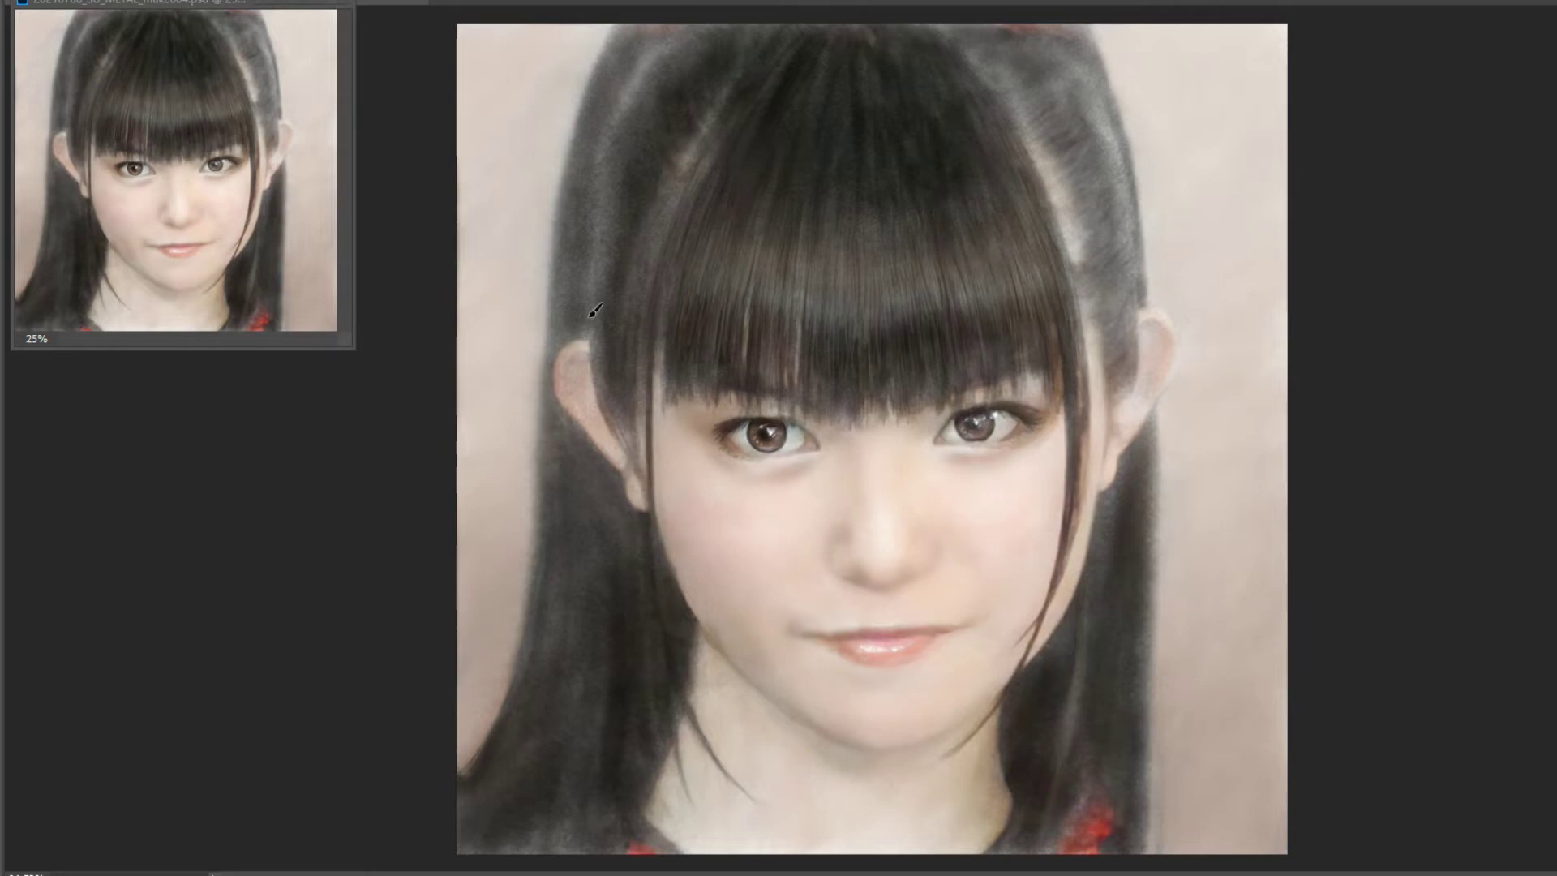
# Darken the left hair strand, the top of the bangs and the crown.
pyautogui.moveTo(591, 313); pyautogui.dragTo(620, 134)
pyautogui.moveTo(653, 235); pyautogui.dragTo(625, 304)
pyautogui.moveTo(677, 167); pyautogui.dragTo(653, 276)
pyautogui.moveTo(649, 32); pyautogui.dragTo(604, 186)
pyautogui.moveTo(596, 243); pyautogui.dragTo(588, 348)
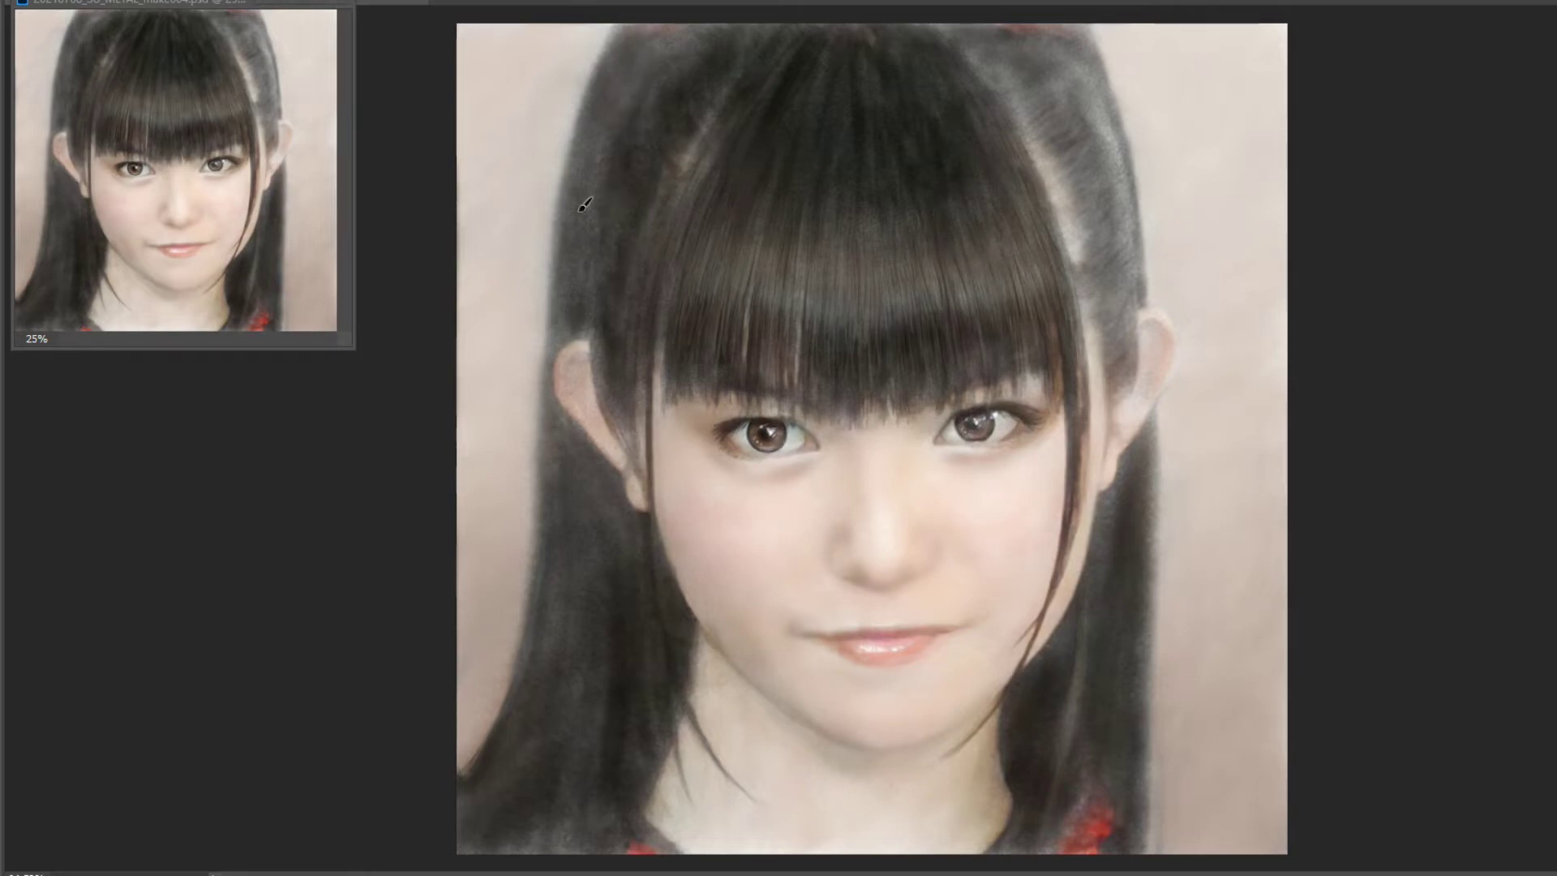
pyautogui.moveTo(713, 40); pyautogui.dragTo(616, 98)
pyautogui.moveTo(1005, 40)
pyautogui.mouseDown()
pyautogui.moveTo(1062, 110)
pyautogui.moveTo(1046, 138)
pyautogui.moveTo(1103, 267)
pyautogui.mouseUp()
# Darken the right hair strand down toward the ear.
pyautogui.moveTo(1030, 126); pyautogui.dragTo(1070, 166)
pyautogui.moveTo(1087, 239)
pyautogui.mouseDown()
pyautogui.moveTo(1118, 260)
pyautogui.moveTo(1132, 373)
pyautogui.moveTo(1115, 146)
pyautogui.mouseUp()
pyautogui.moveTo(1078, 40)
pyautogui.mouseDown()
pyautogui.moveTo(1127, 179)
pyautogui.moveTo(1106, 365)
pyautogui.mouseUp()
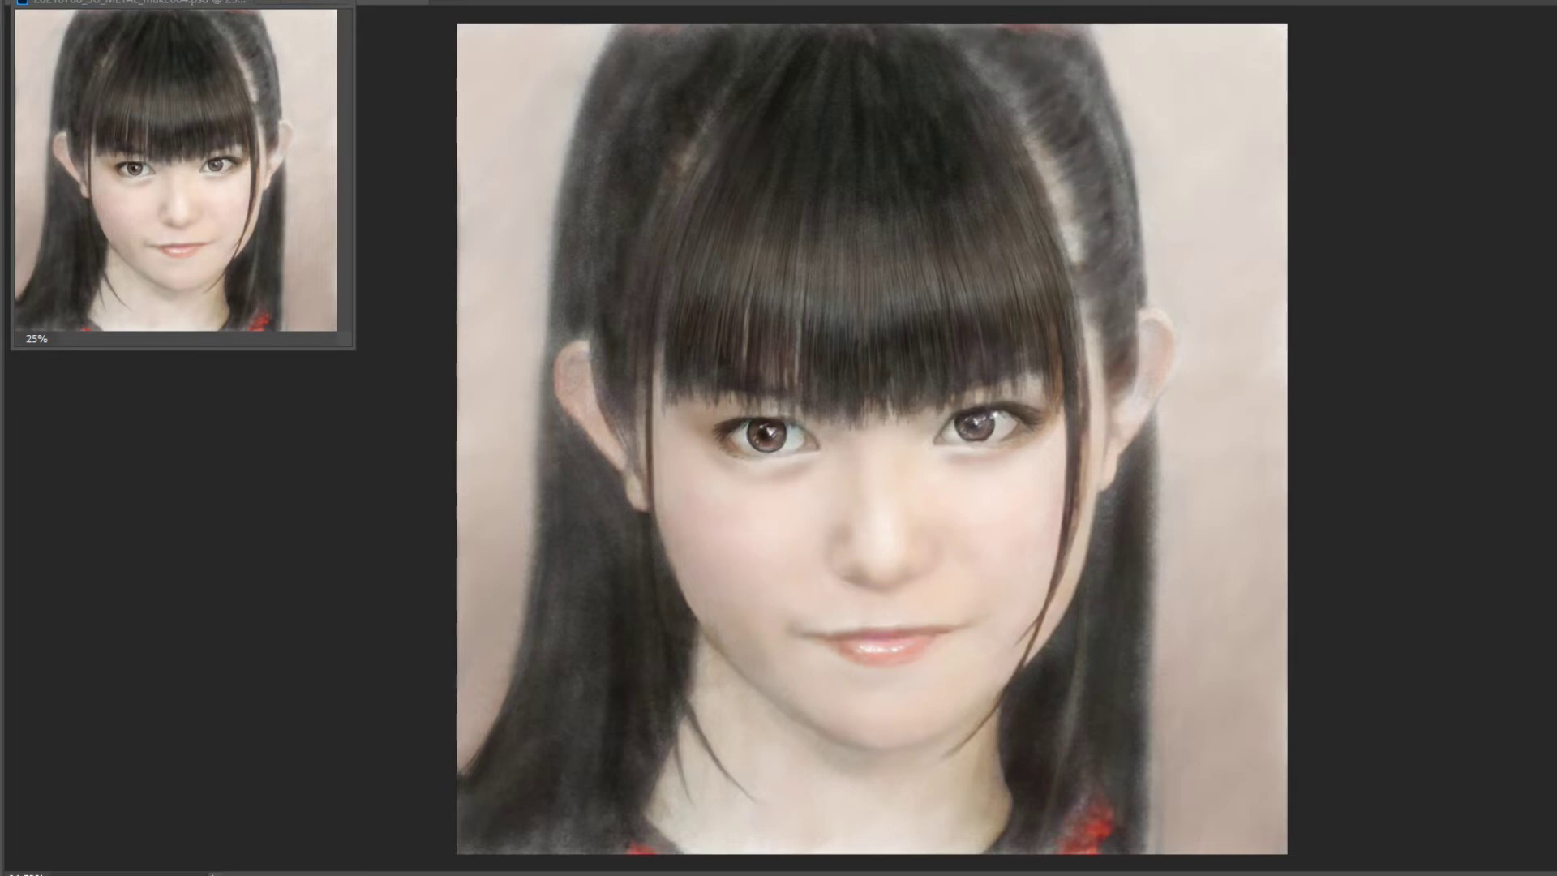
pyautogui.rightClick(802, 269)
pyautogui.press('Escape')
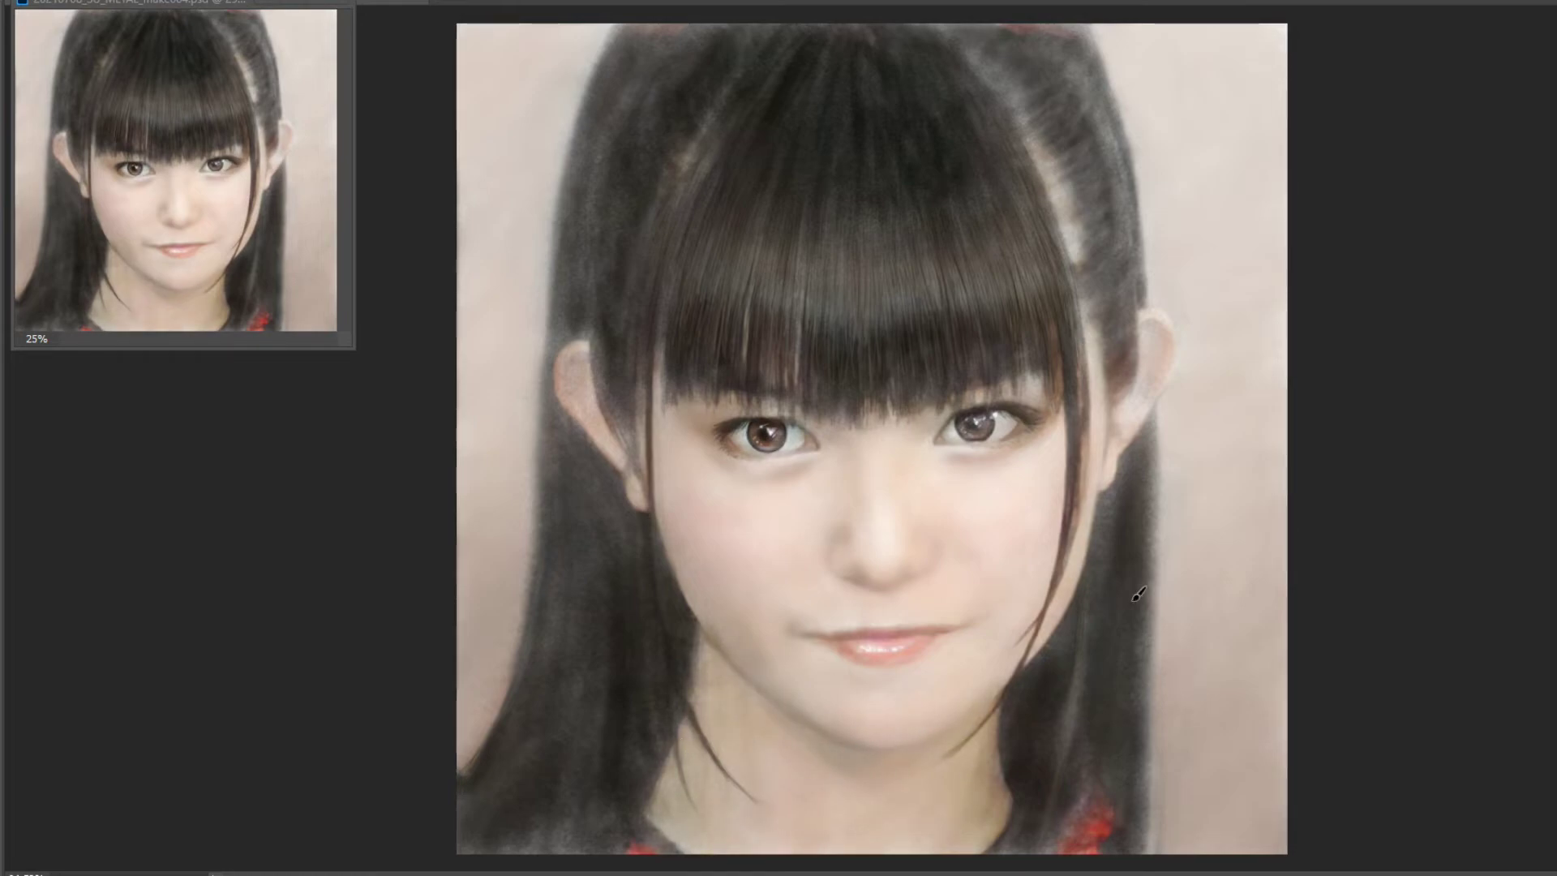
# Darken the right eye's outer lash line and paint dark hair over the upper left ear.
pyautogui.rightClick(698, 485)
pyautogui.click(685, 584)
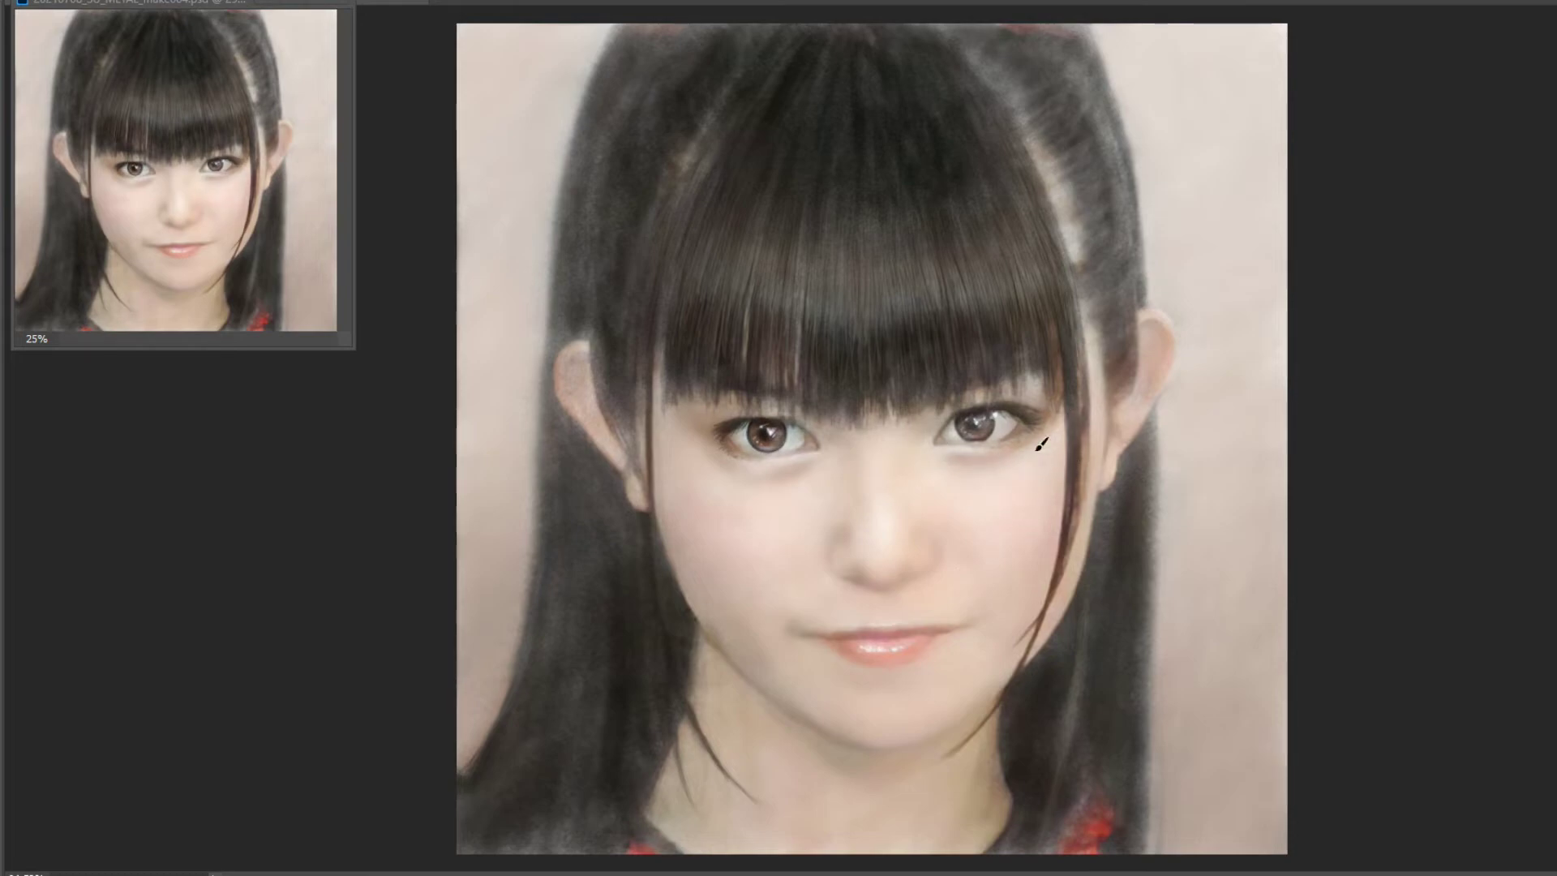
pyautogui.moveTo(1010, 396); pyautogui.dragTo(1048, 371)
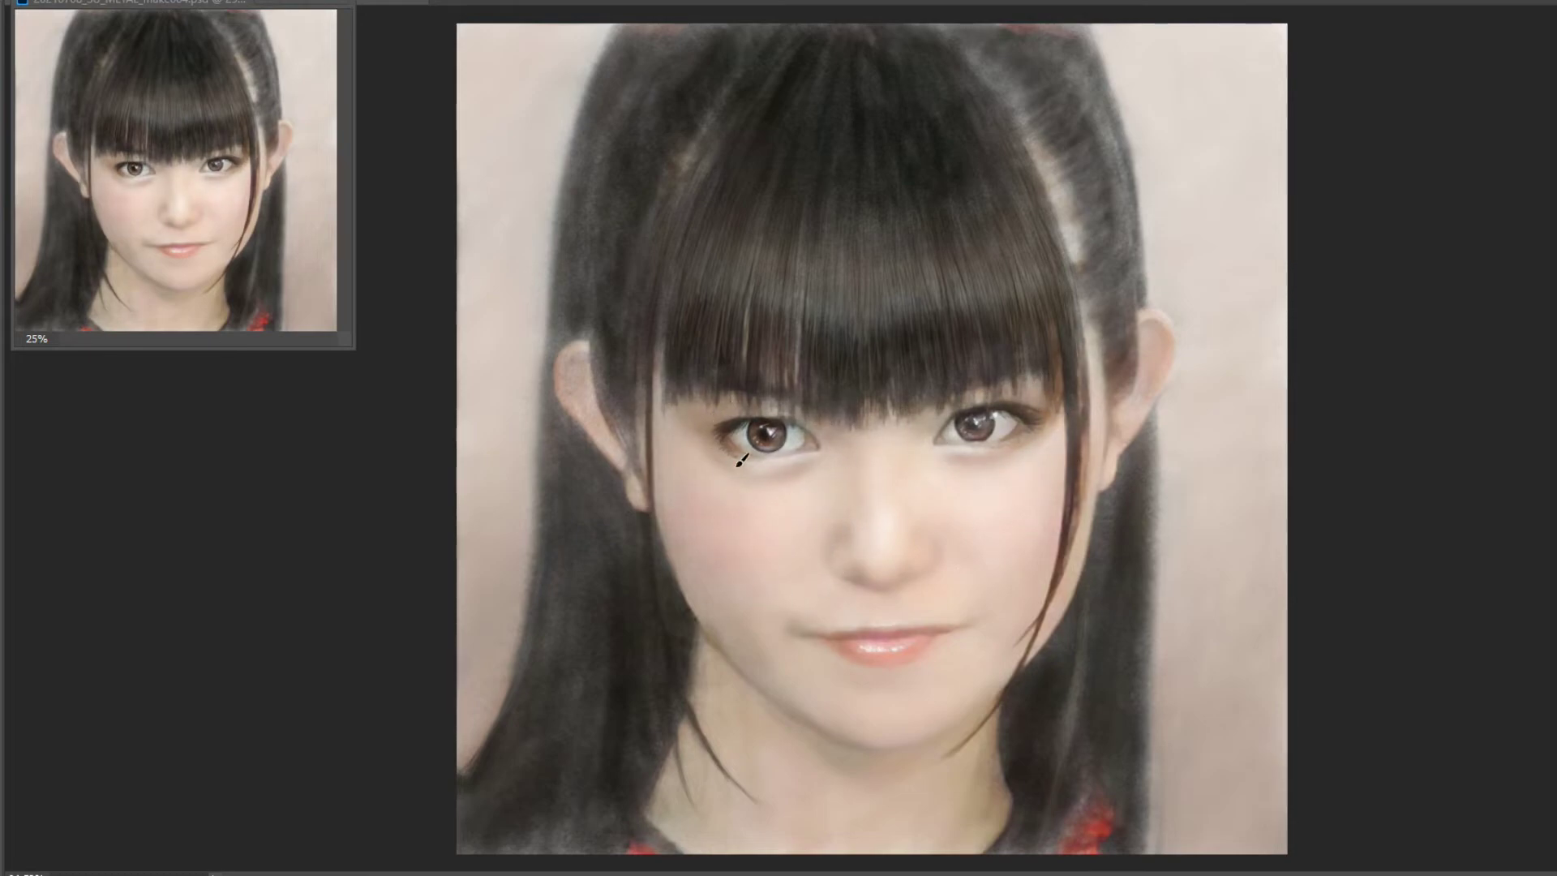
pyautogui.moveTo(573, 372); pyautogui.dragTo(586, 333)
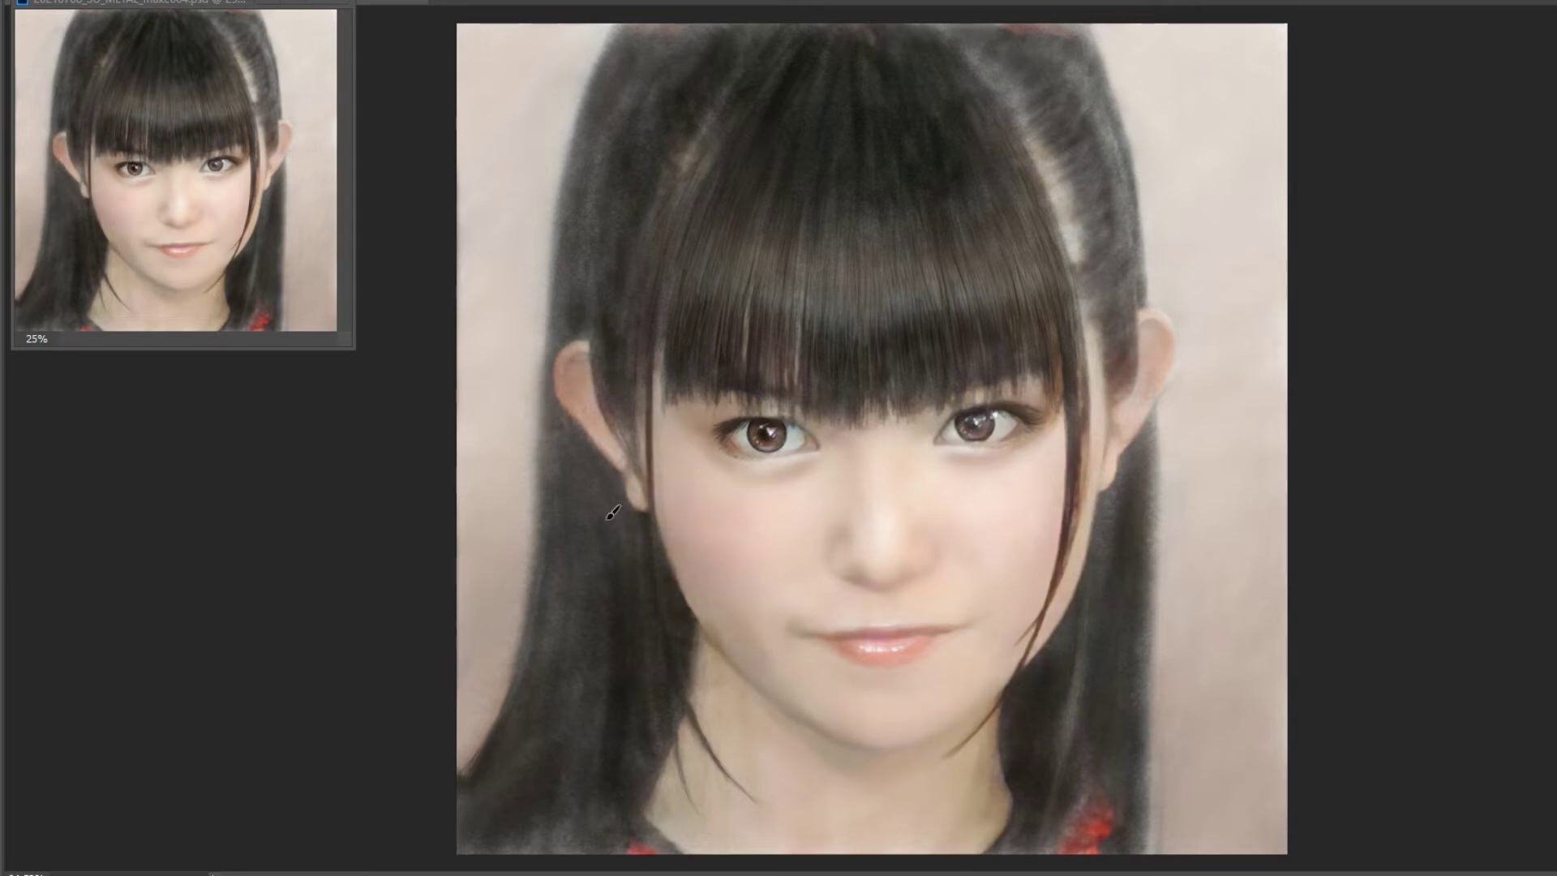
# Switch to the 鉛筆 13% pencil brush and darken the left and right outer hair edges.
pyautogui.rightClick(441, 559)
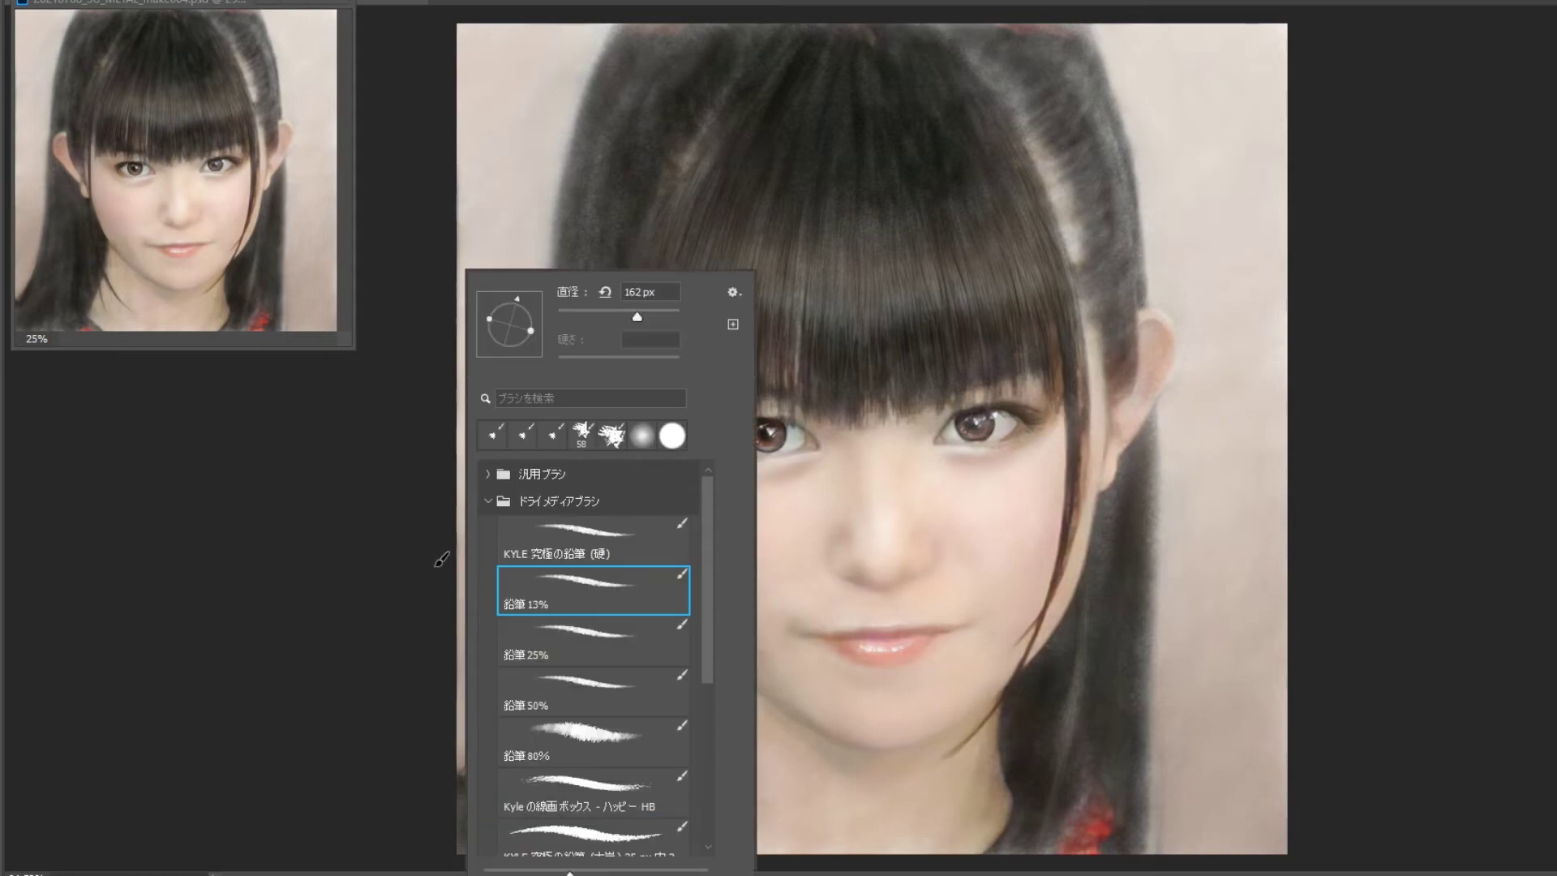
pyautogui.click(579, 637)
pyautogui.click(374, 618)
pyautogui.moveTo(471, 714)
pyautogui.mouseDown()
pyautogui.moveTo(528, 538)
pyautogui.moveTo(546, 243)
pyautogui.moveTo(507, 94)
pyautogui.mouseUp()
pyautogui.moveTo(467, 708); pyautogui.dragTo(539, 132)
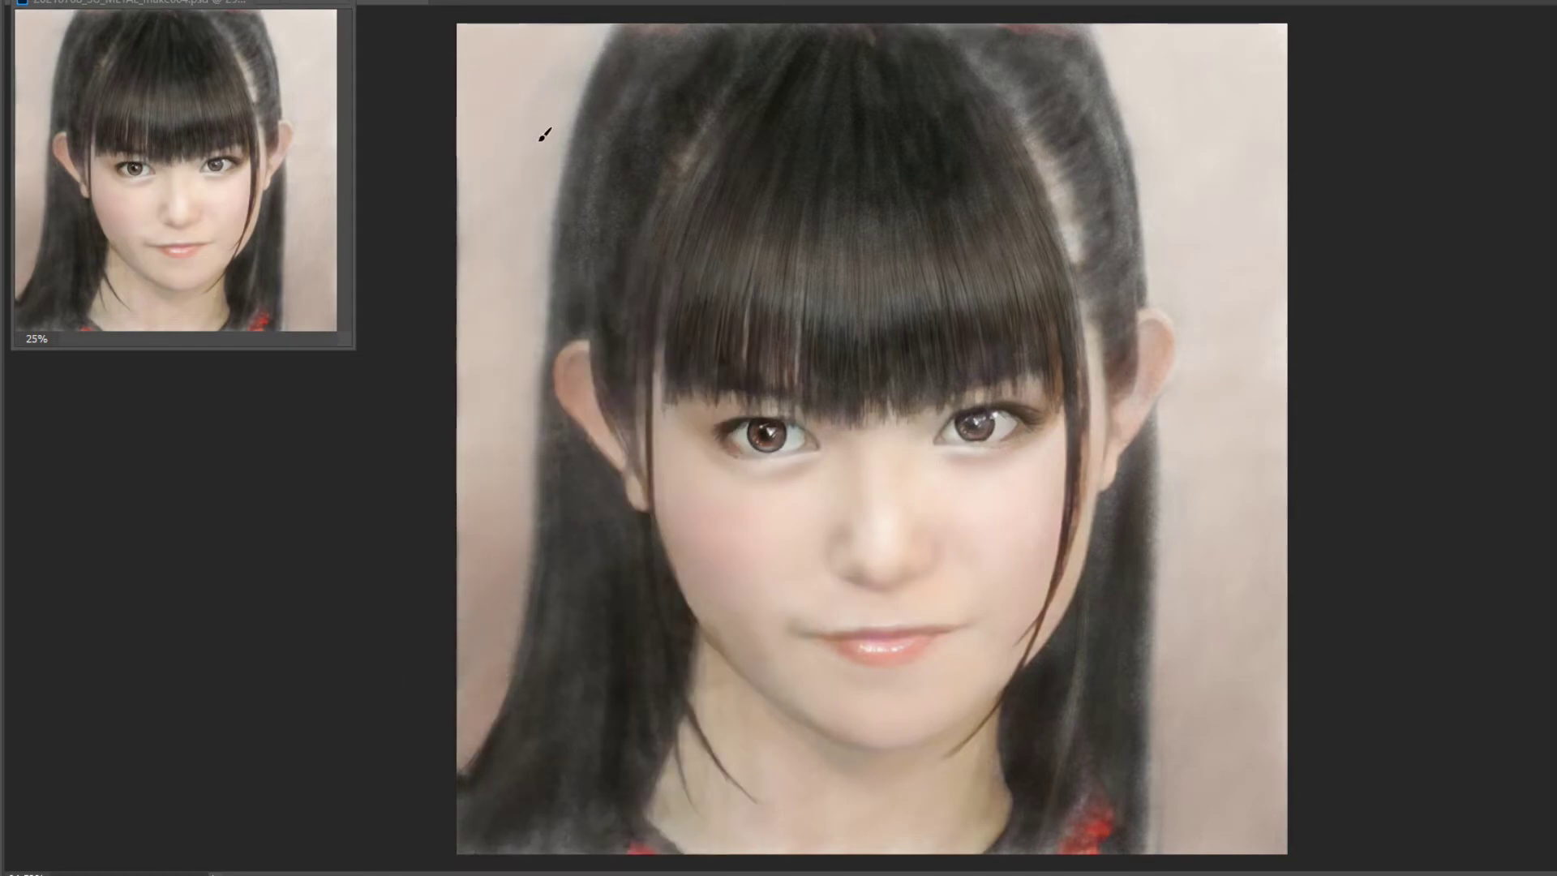
pyautogui.moveTo(487, 670); pyautogui.dragTo(528, 372)
pyautogui.moveTo(1292, 792)
pyautogui.mouseDown()
pyautogui.moveTo(1219, 514)
pyautogui.moveTo(1269, 398)
pyautogui.mouseUp()
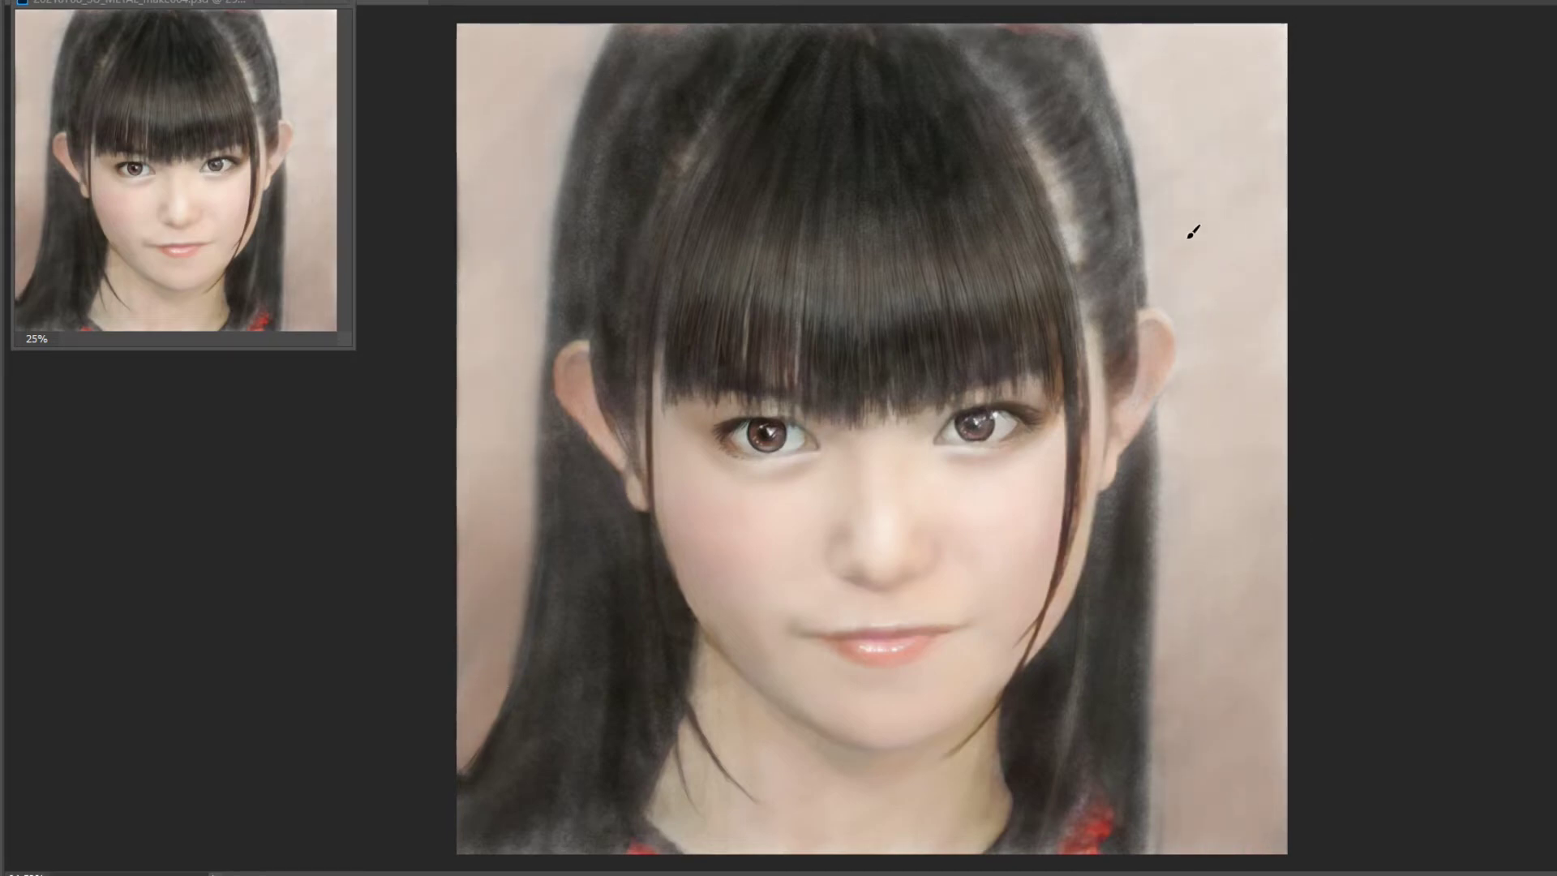
# Darken the lower-left hair near the canvas bottom and the upper-left strand.
pyautogui.rightClick(1249, 482)
pyautogui.press('Escape')
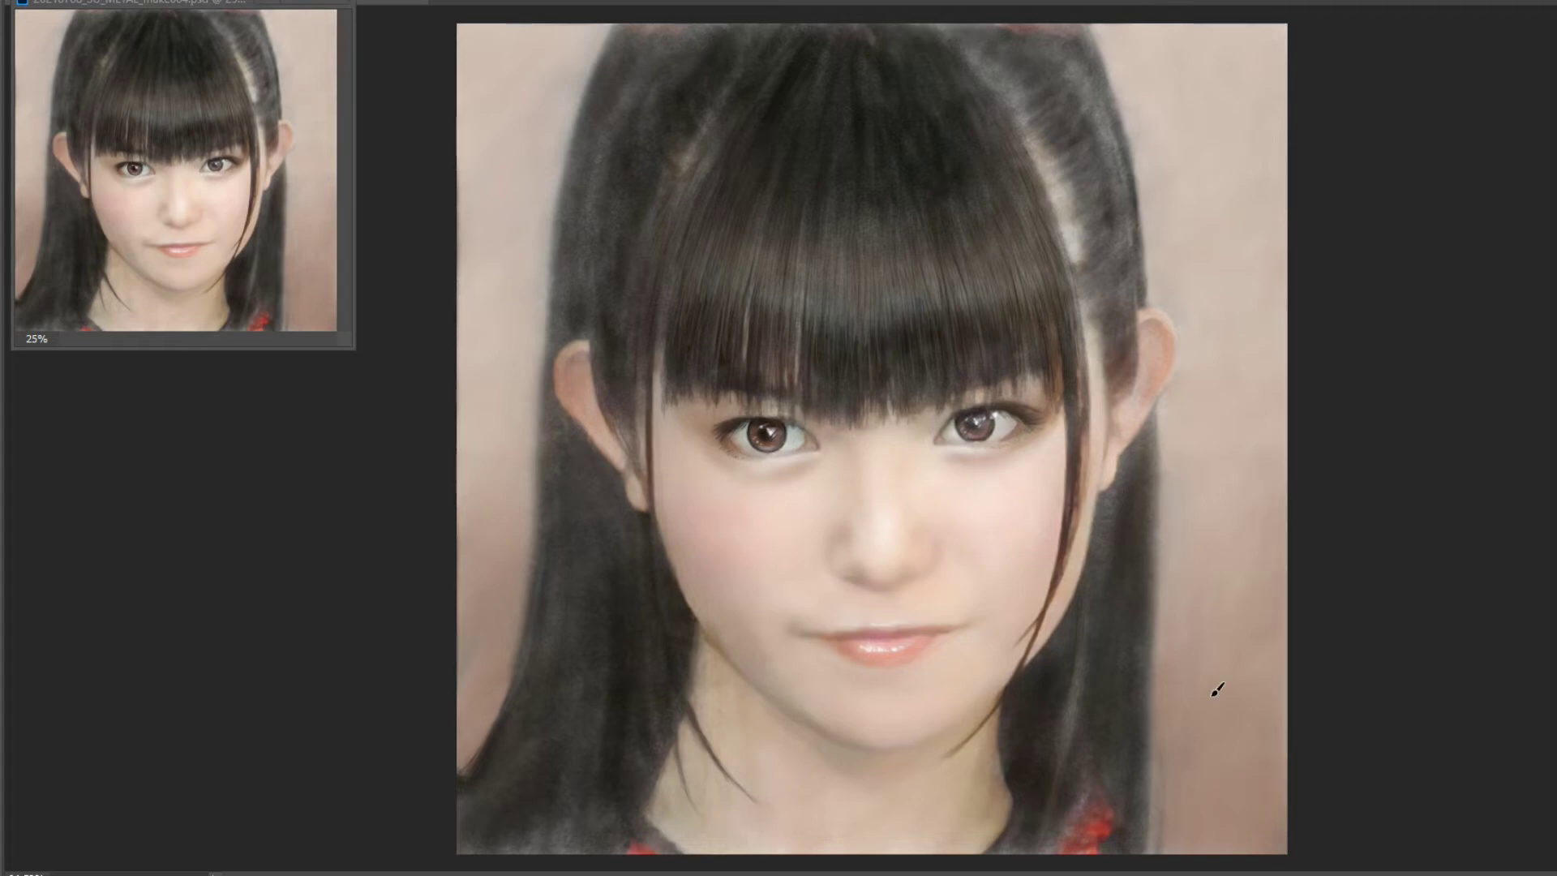
pyautogui.rightClick(1133, 350)
pyautogui.press('Escape')
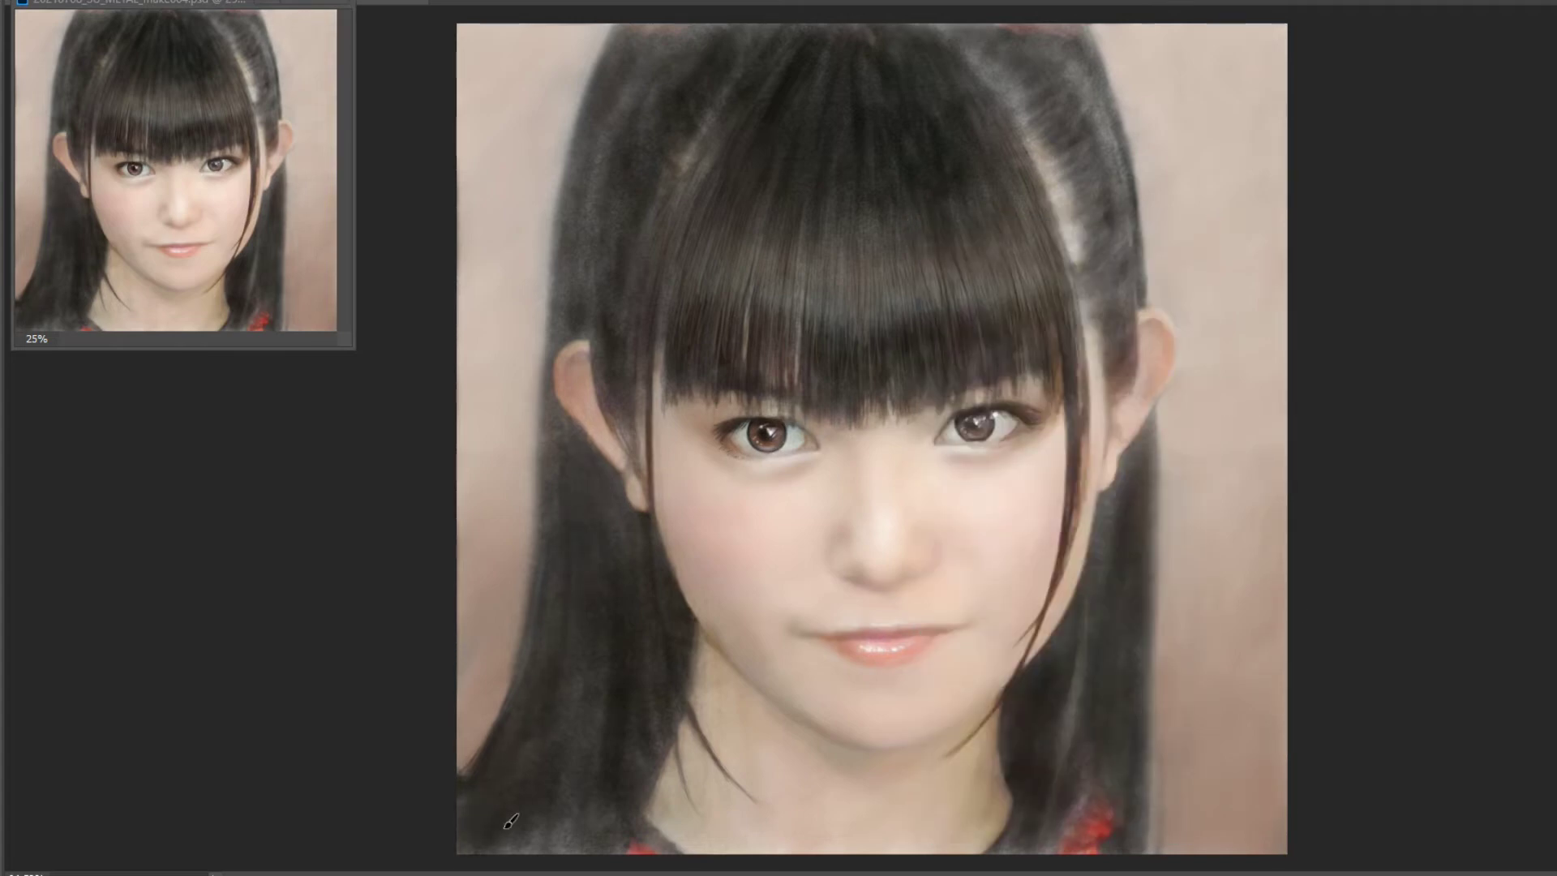
pyautogui.moveTo(476, 835); pyautogui.dragTo(568, 843)
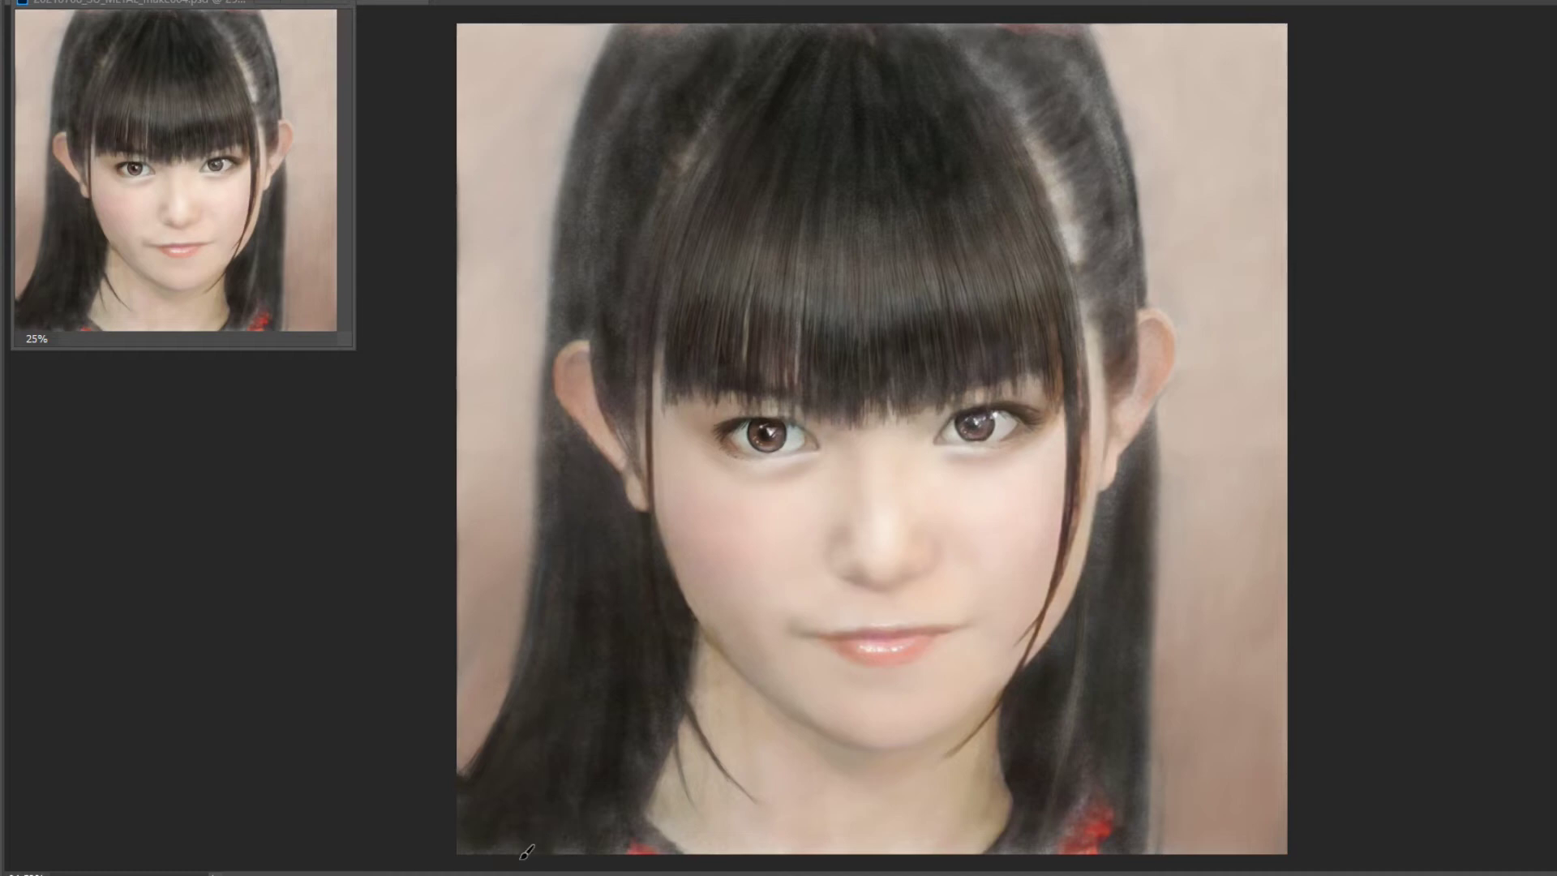
pyautogui.moveTo(647, 50); pyautogui.dragTo(639, 179)
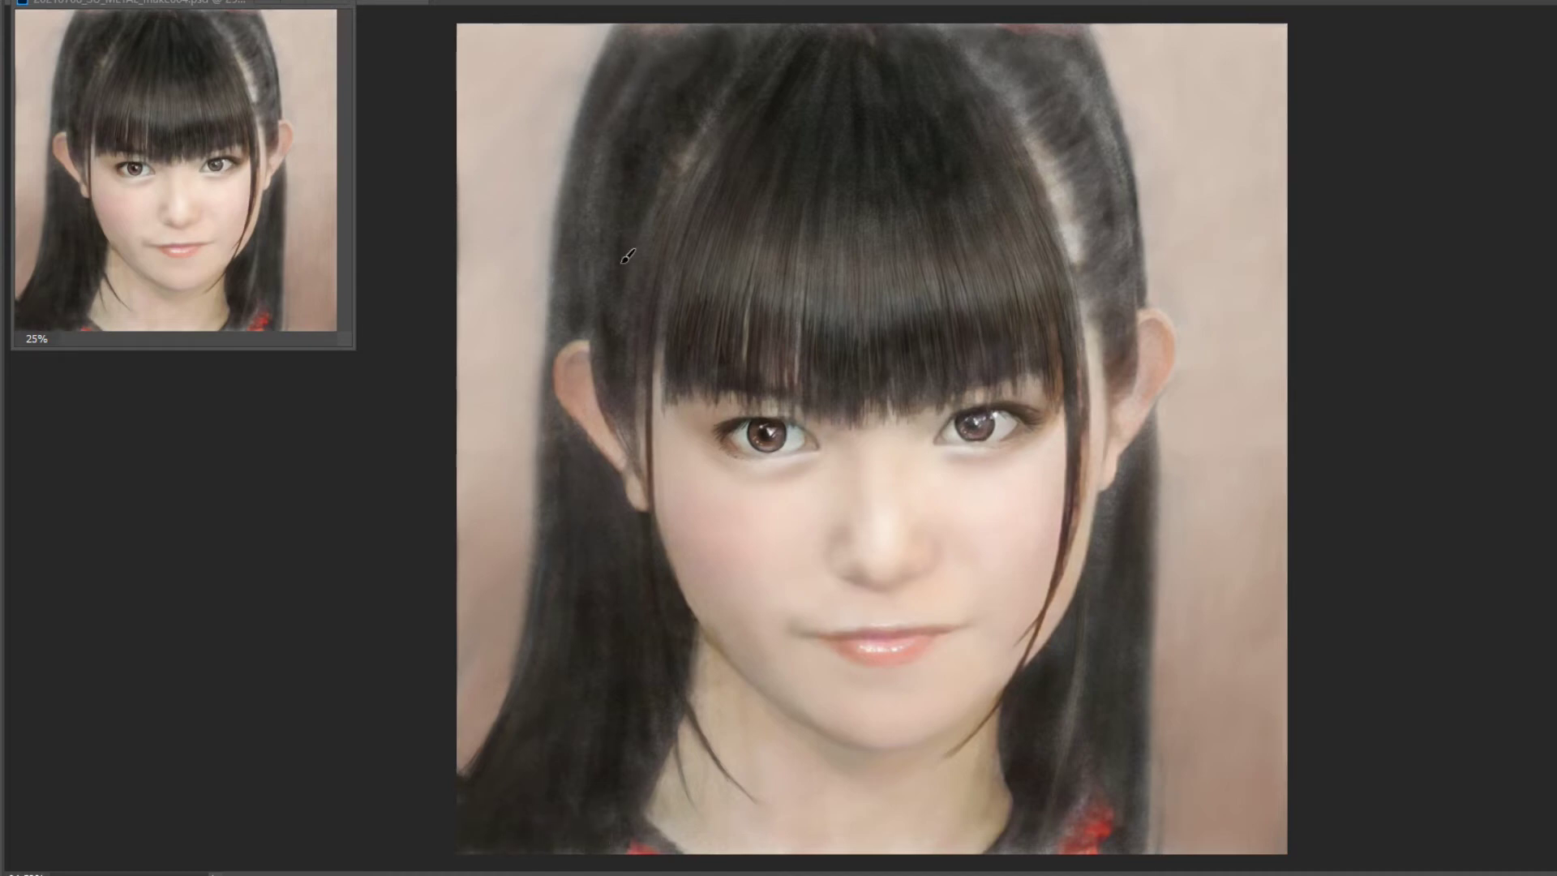
# Tone down the upper-right light streak and darken the bangs above the right eye.
pyautogui.moveTo(1095, 102); pyautogui.dragTo(1117, 332)
pyautogui.moveTo(1115, 156)
pyautogui.mouseDown()
pyautogui.moveTo(1037, 33)
pyautogui.moveTo(1035, 163)
pyautogui.moveTo(1086, 276)
pyautogui.mouseUp()
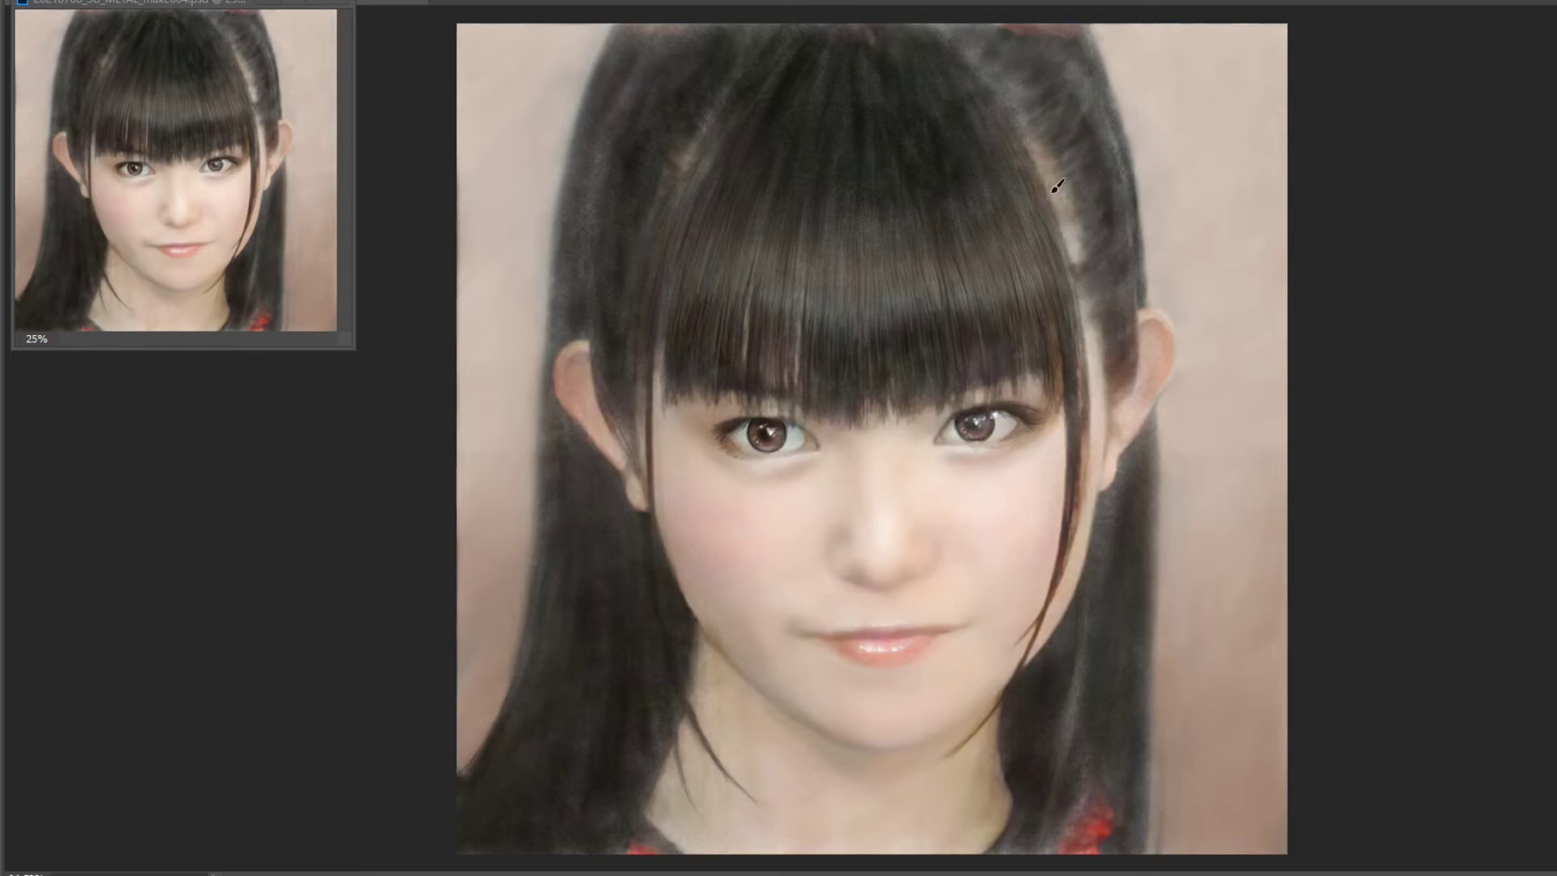
pyautogui.moveTo(1062, 219); pyautogui.dragTo(1094, 365)
pyautogui.moveTo(1030, 146); pyautogui.dragTo(964, 32)
pyautogui.moveTo(1040, 65); pyautogui.dragTo(1119, 405)
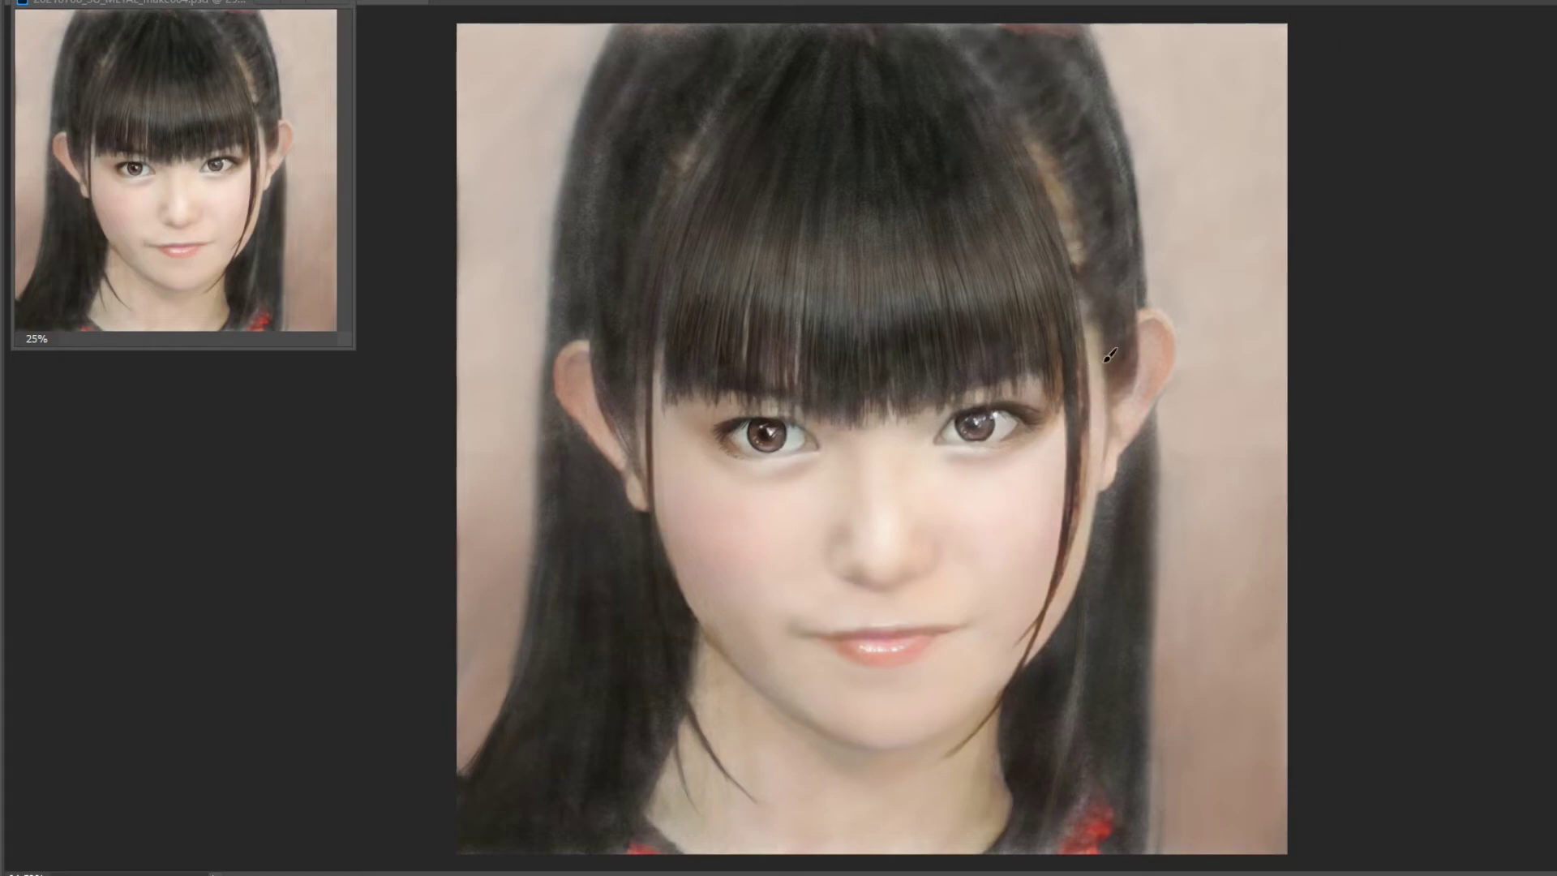
pyautogui.moveTo(1013, 105)
pyautogui.mouseDown()
pyautogui.moveTo(983, 32)
pyautogui.moveTo(649, 33)
pyautogui.moveTo(977, 30)
pyautogui.mouseUp()
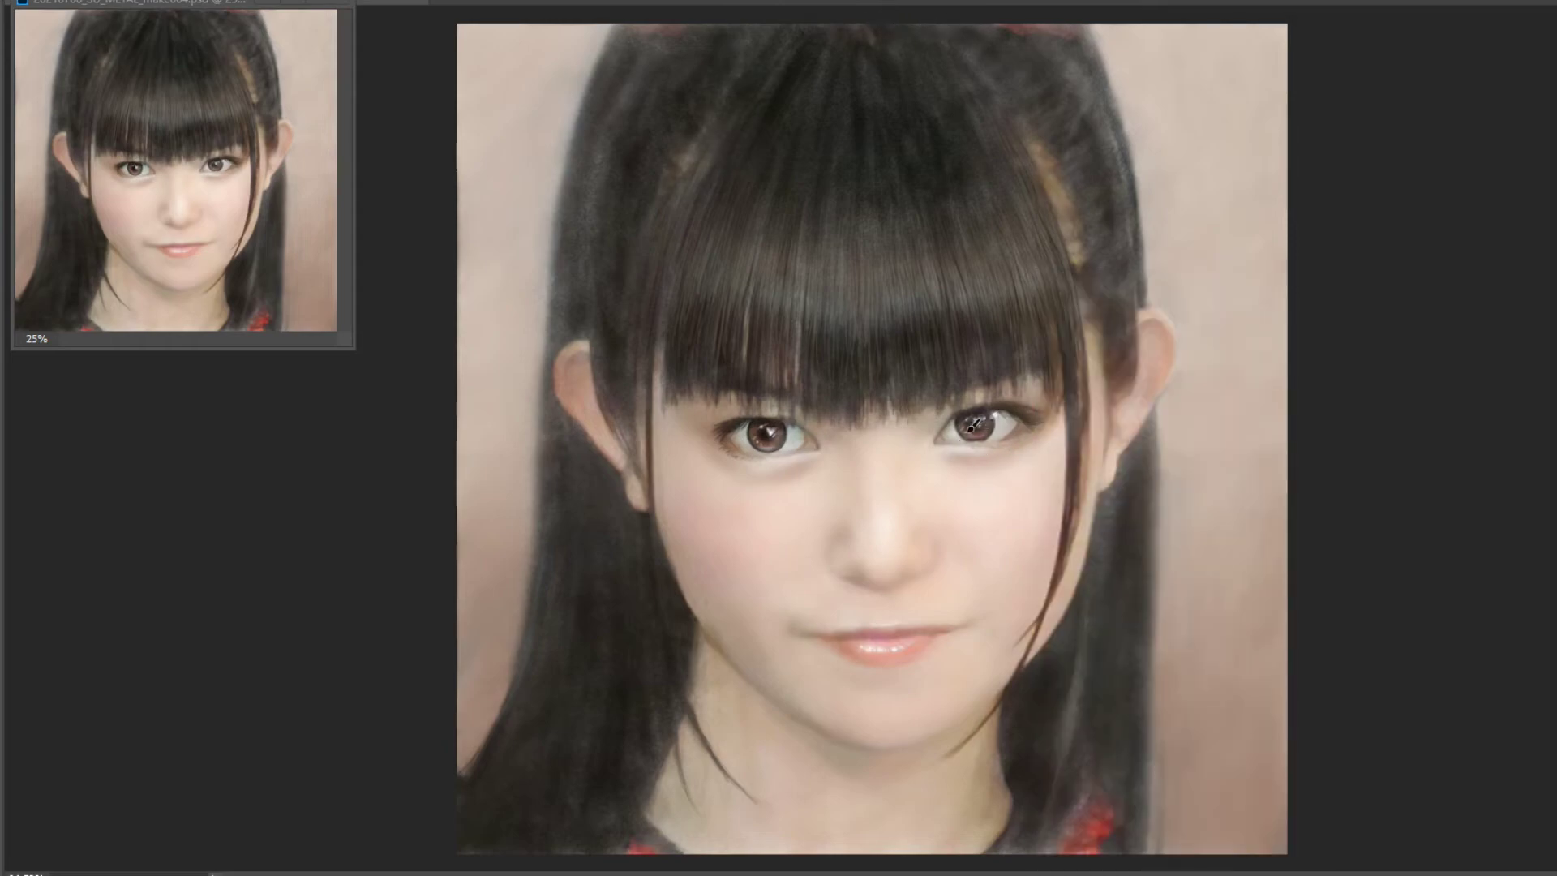
pyautogui.moveTo(952, 385); pyautogui.dragTo(1016, 357)
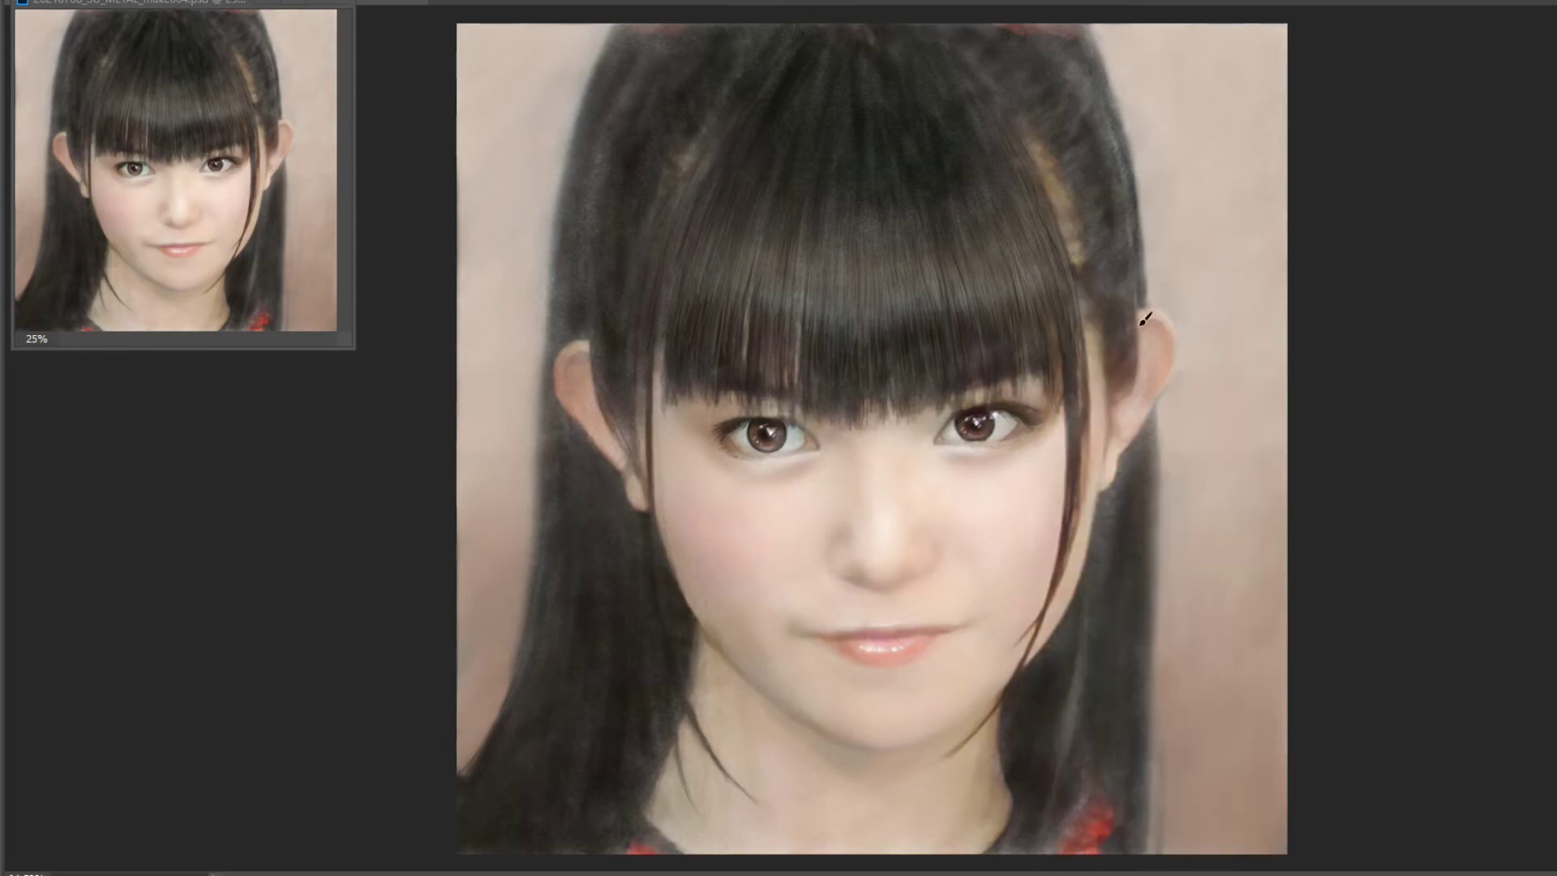
# Darken the left hair strands from the crown down to the canvas bottom.
pyautogui.rightClick(1067, 313)
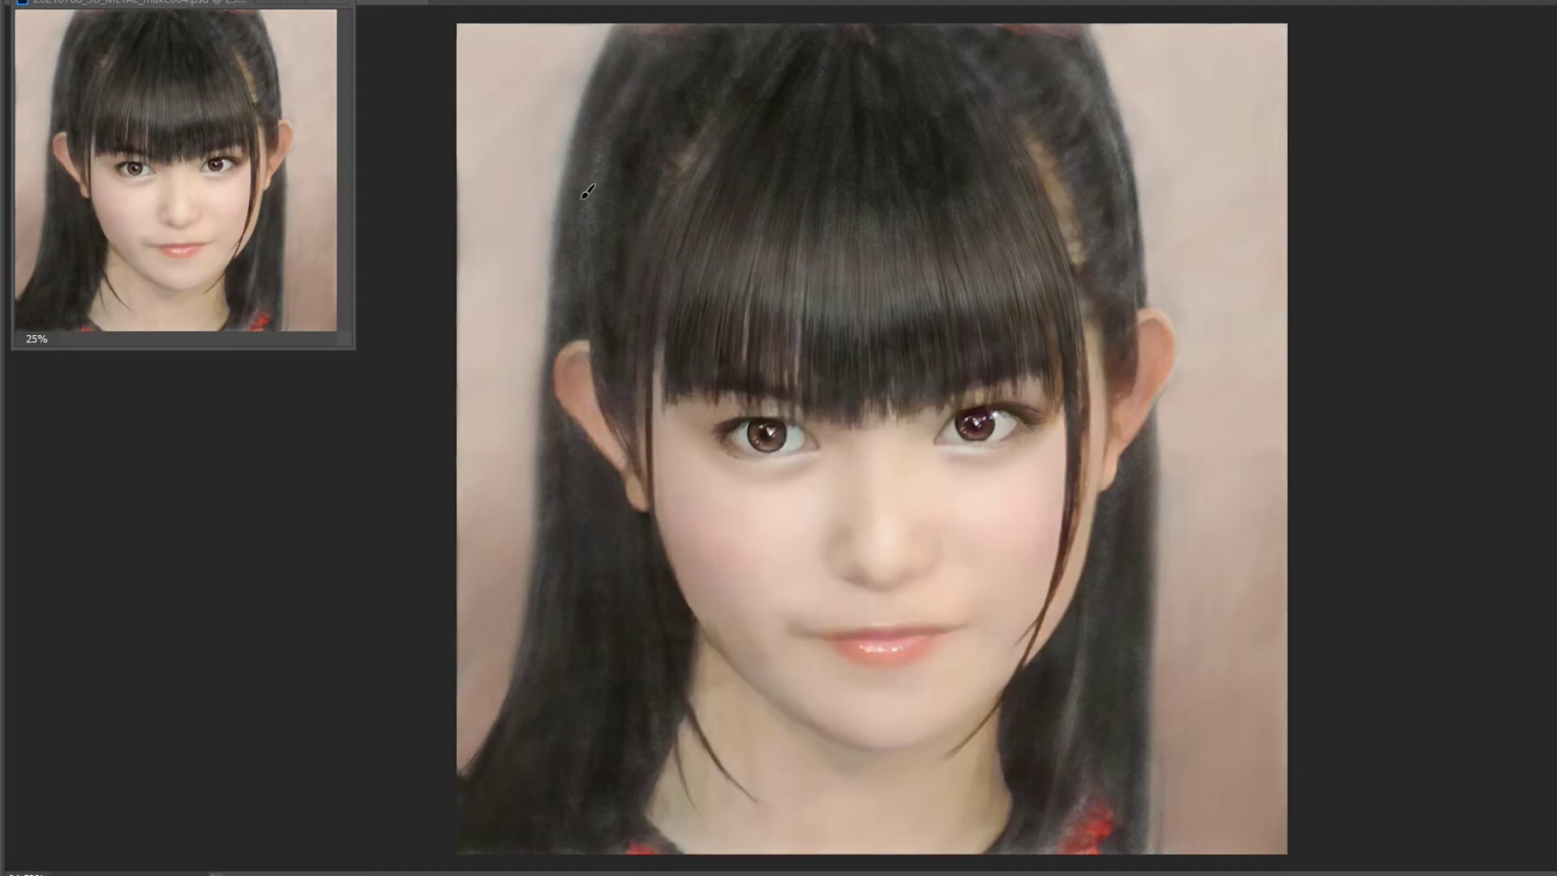
pyautogui.moveTo(587, 192); pyautogui.dragTo(596, 89)
pyautogui.moveTo(617, 24); pyautogui.dragTo(673, 121)
pyautogui.moveTo(600, 170); pyautogui.dragTo(648, 405)
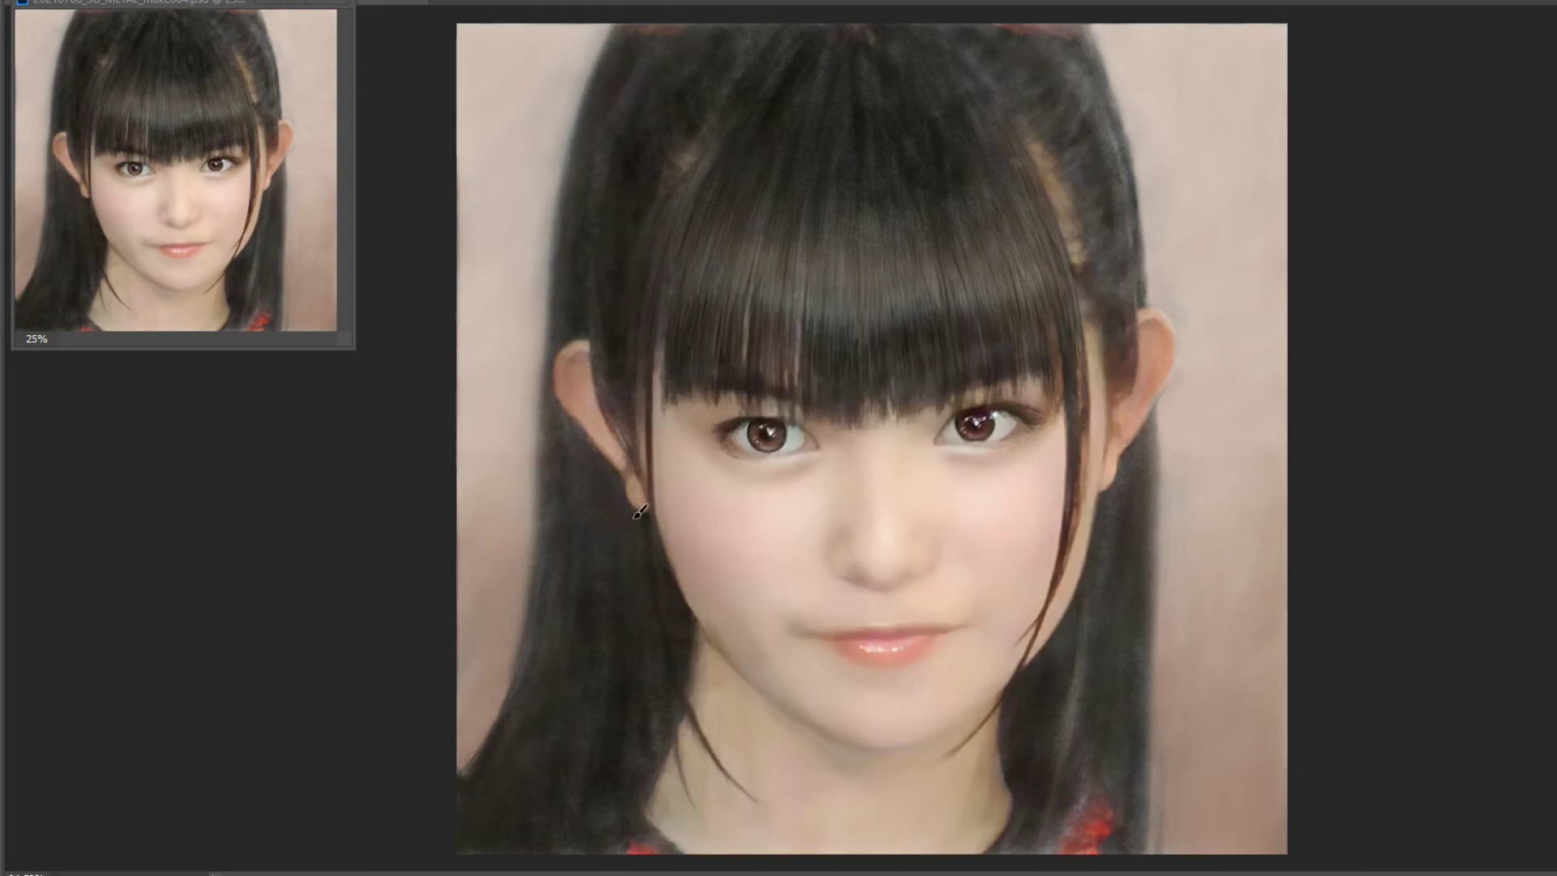
pyautogui.moveTo(639, 511)
pyautogui.mouseDown()
pyautogui.moveTo(527, 697)
pyautogui.moveTo(600, 851)
pyautogui.mouseUp()
pyautogui.moveTo(648, 657); pyautogui.dragTo(624, 843)
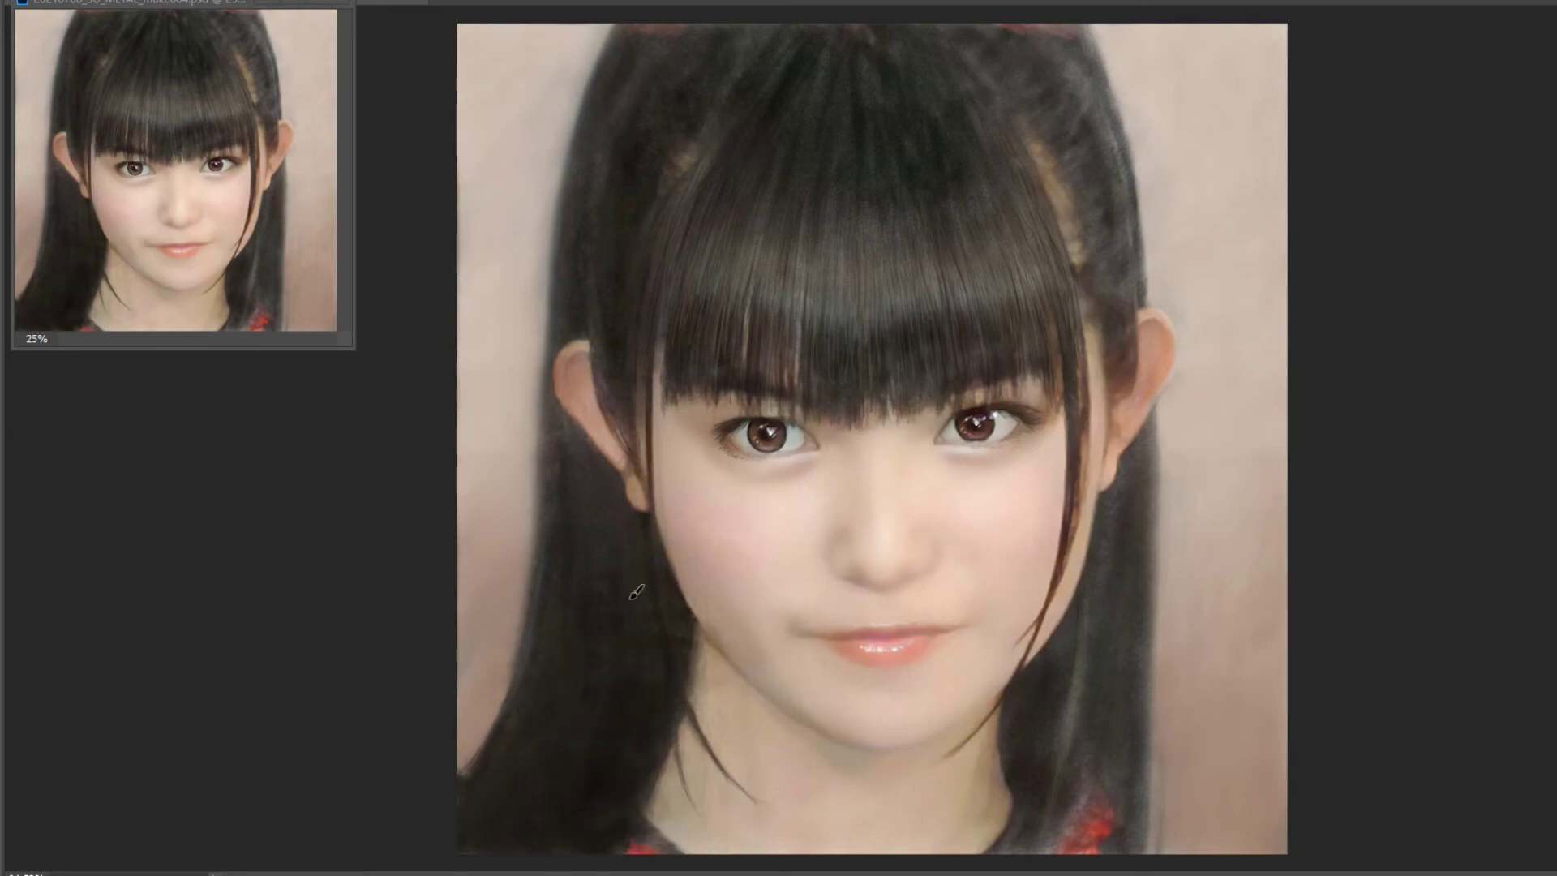
# Darken the bangs and the right-side hair toward the ear.
pyautogui.moveTo(840, 49)
pyautogui.mouseDown()
pyautogui.moveTo(860, 104)
pyautogui.moveTo(778, 315)
pyautogui.mouseUp()
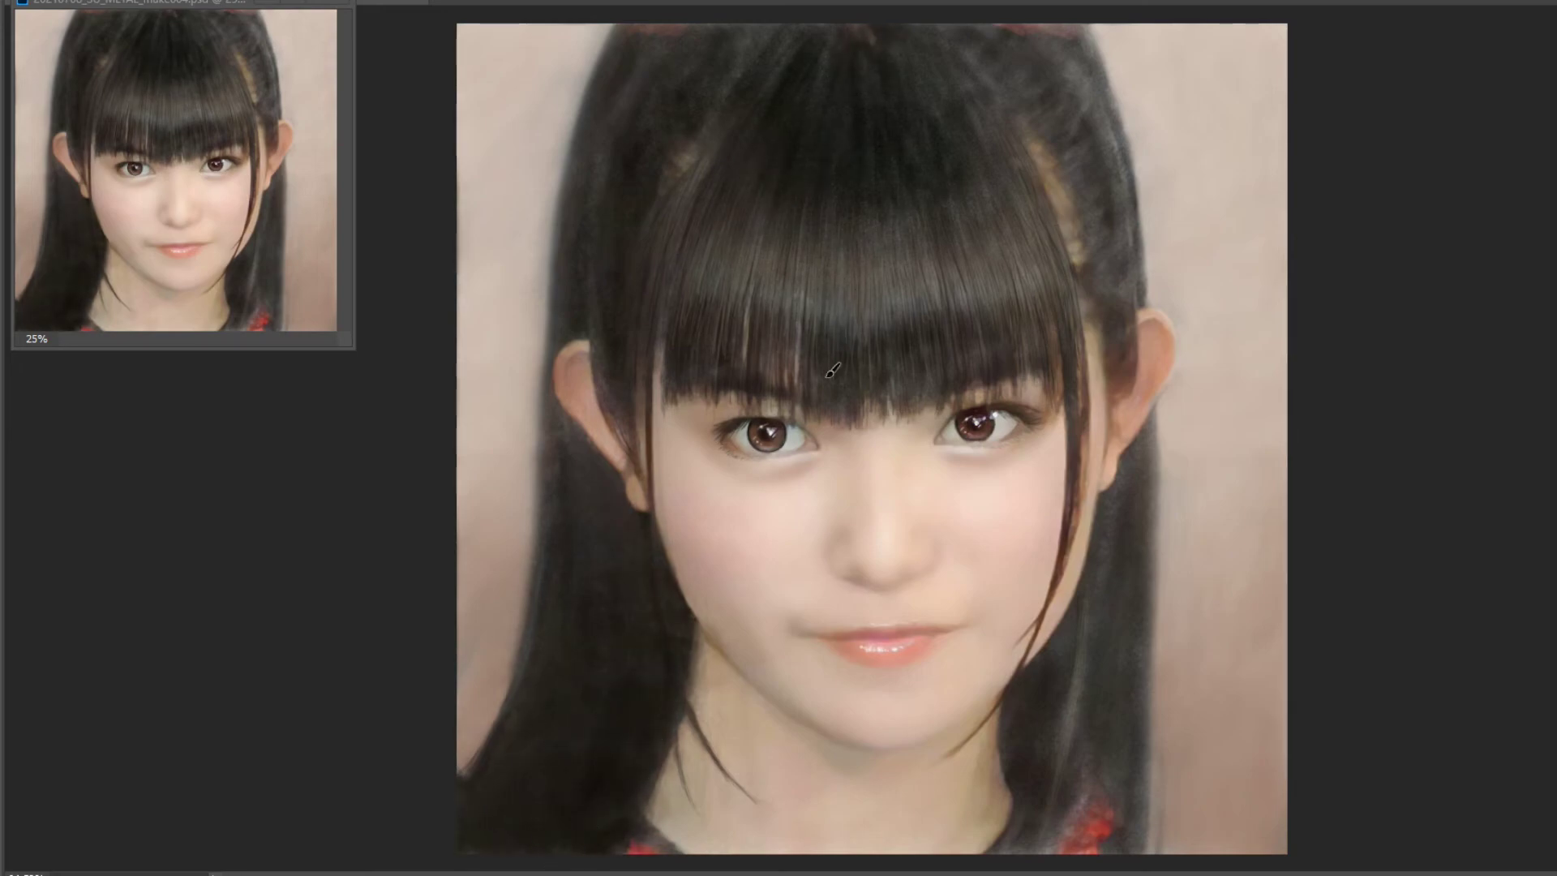
pyautogui.moveTo(892, 194); pyautogui.dragTo(875, 297)
pyautogui.moveTo(941, 60); pyautogui.dragTo(994, 163)
pyautogui.moveTo(981, 28); pyautogui.dragTo(1078, 114)
pyautogui.moveTo(1090, 187); pyautogui.dragTo(1133, 267)
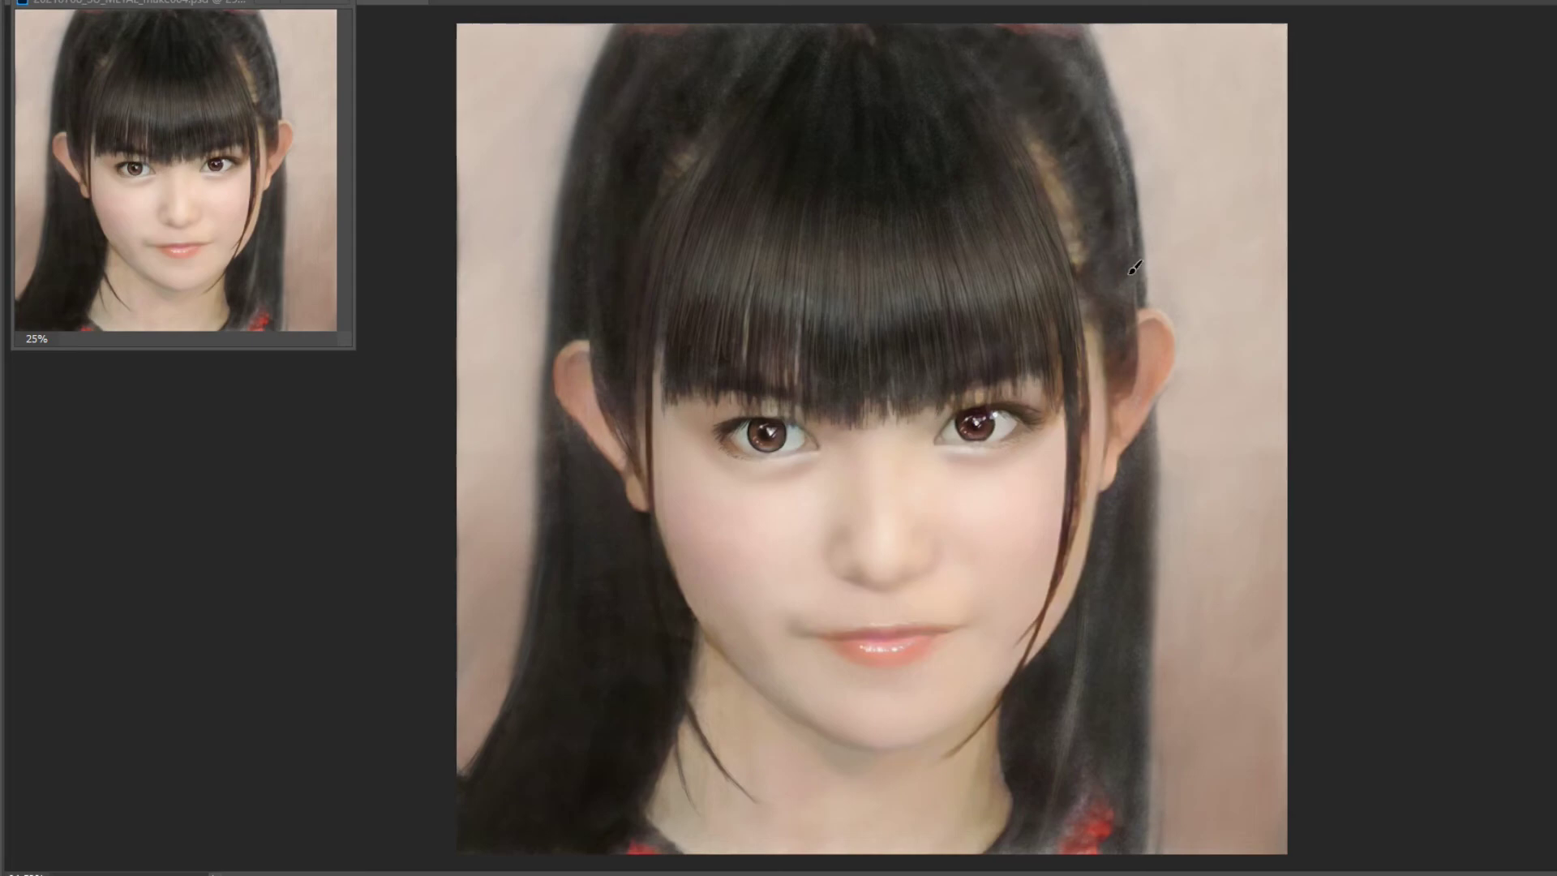
pyautogui.moveTo(1078, 32); pyautogui.dragTo(1094, 89)
# Darken the lower-right hair near the collar and the hair across the crown.
pyautogui.moveTo(1087, 652)
pyautogui.mouseDown()
pyautogui.moveTo(1051, 782)
pyautogui.moveTo(1009, 847)
pyautogui.mouseUp()
pyautogui.moveTo(1147, 665); pyautogui.dragTo(1139, 823)
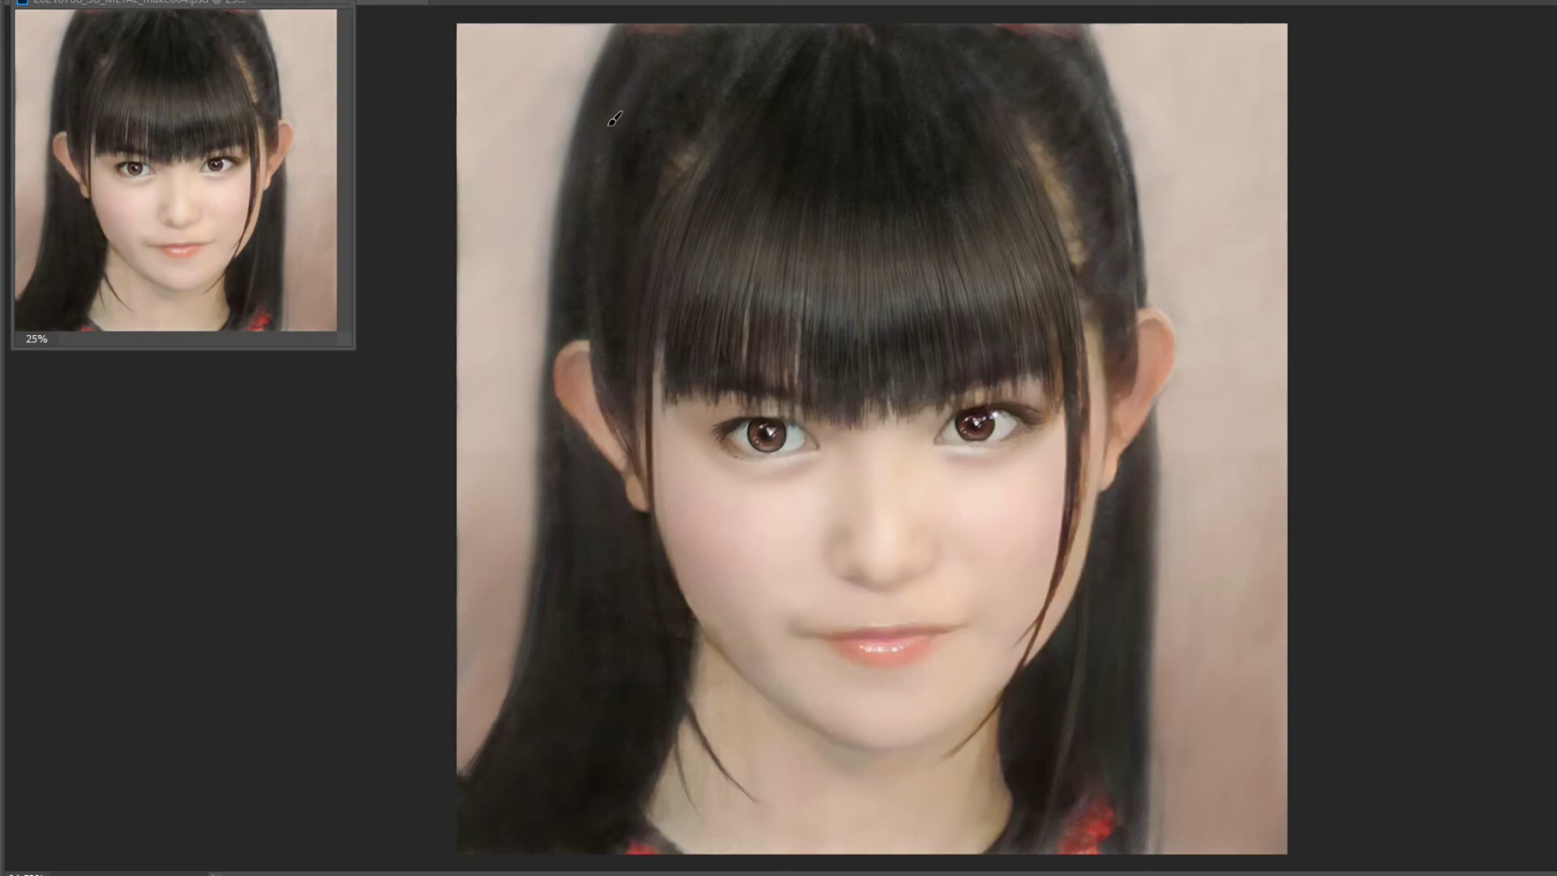
pyautogui.moveTo(717, 81)
pyautogui.mouseDown()
pyautogui.moveTo(790, 28)
pyautogui.moveTo(864, 65)
pyautogui.mouseUp()
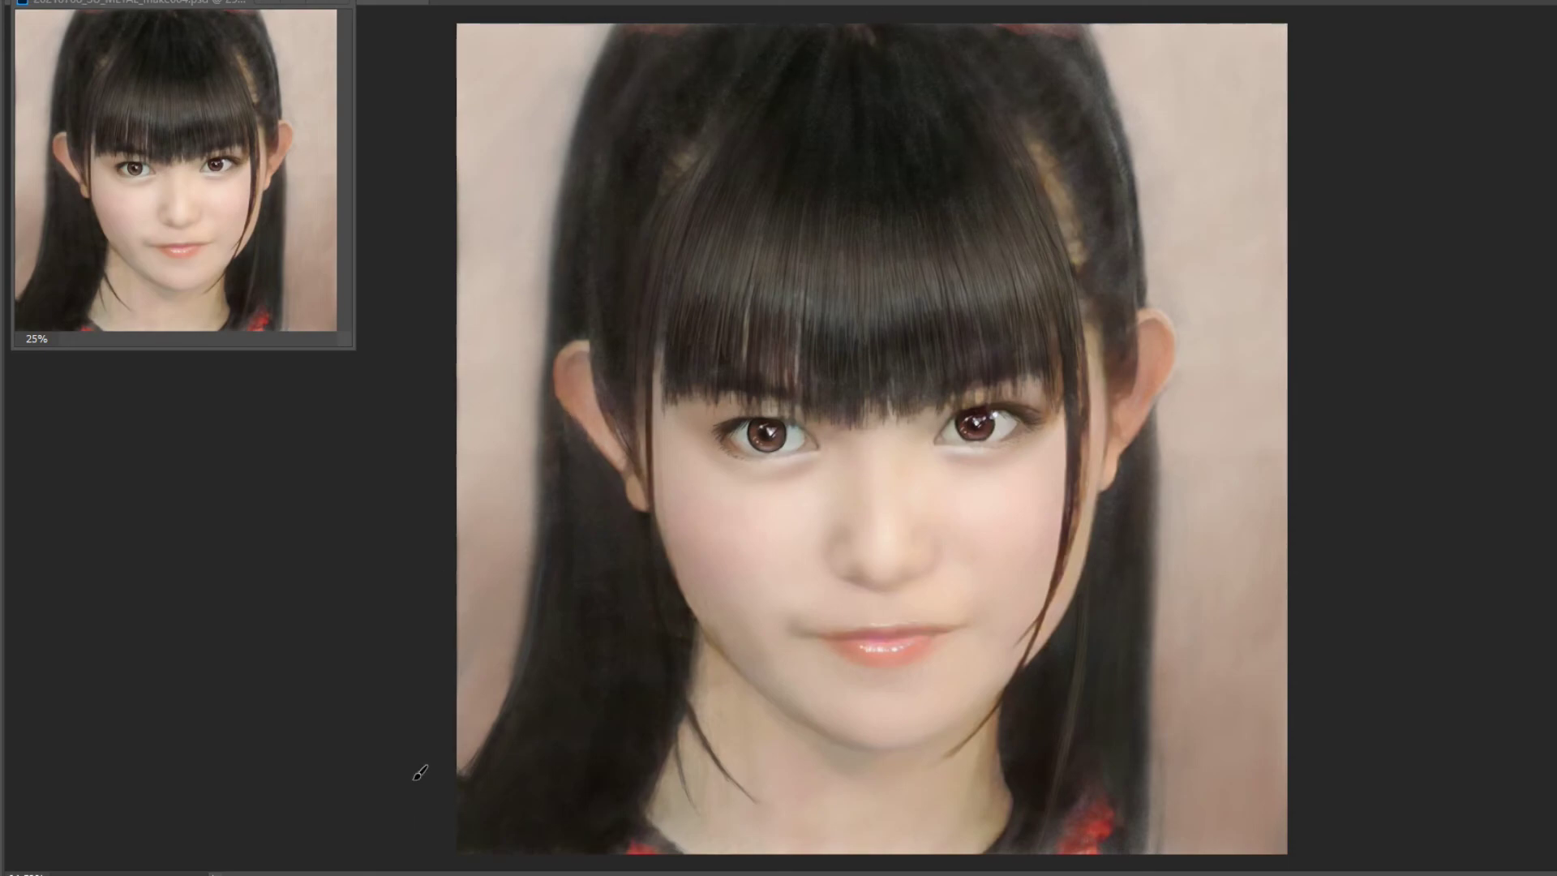
# Pick a different brush preset and darken the top hair and the hair over the red collar.
pyautogui.rightClick(1297, 766)
pyautogui.click(1330, 638)
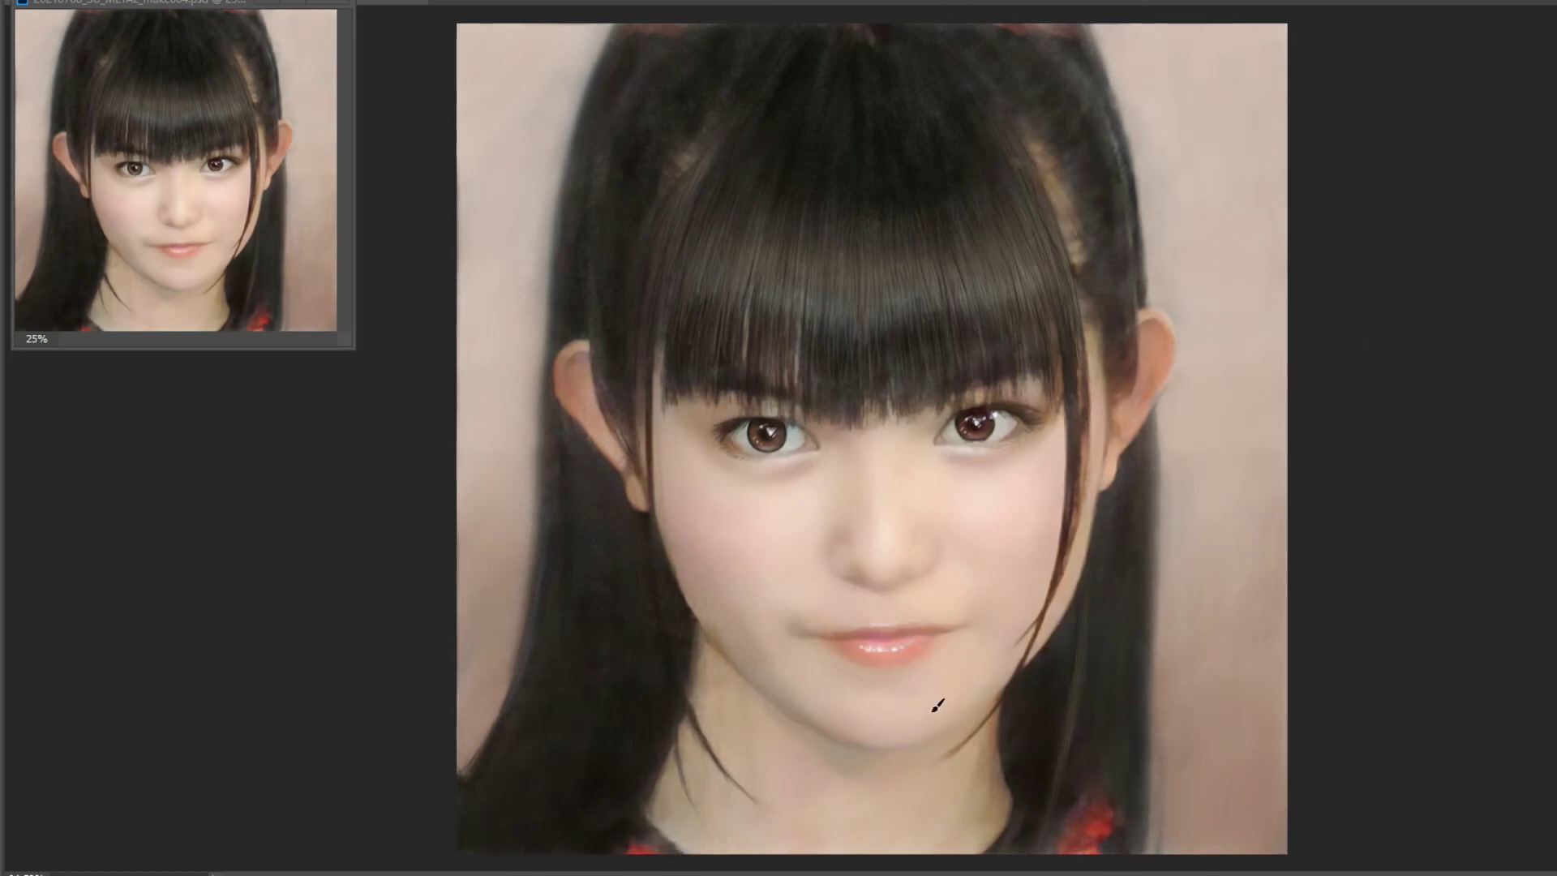
pyautogui.rightClick(864, 166)
pyautogui.doubleClick(973, 580)
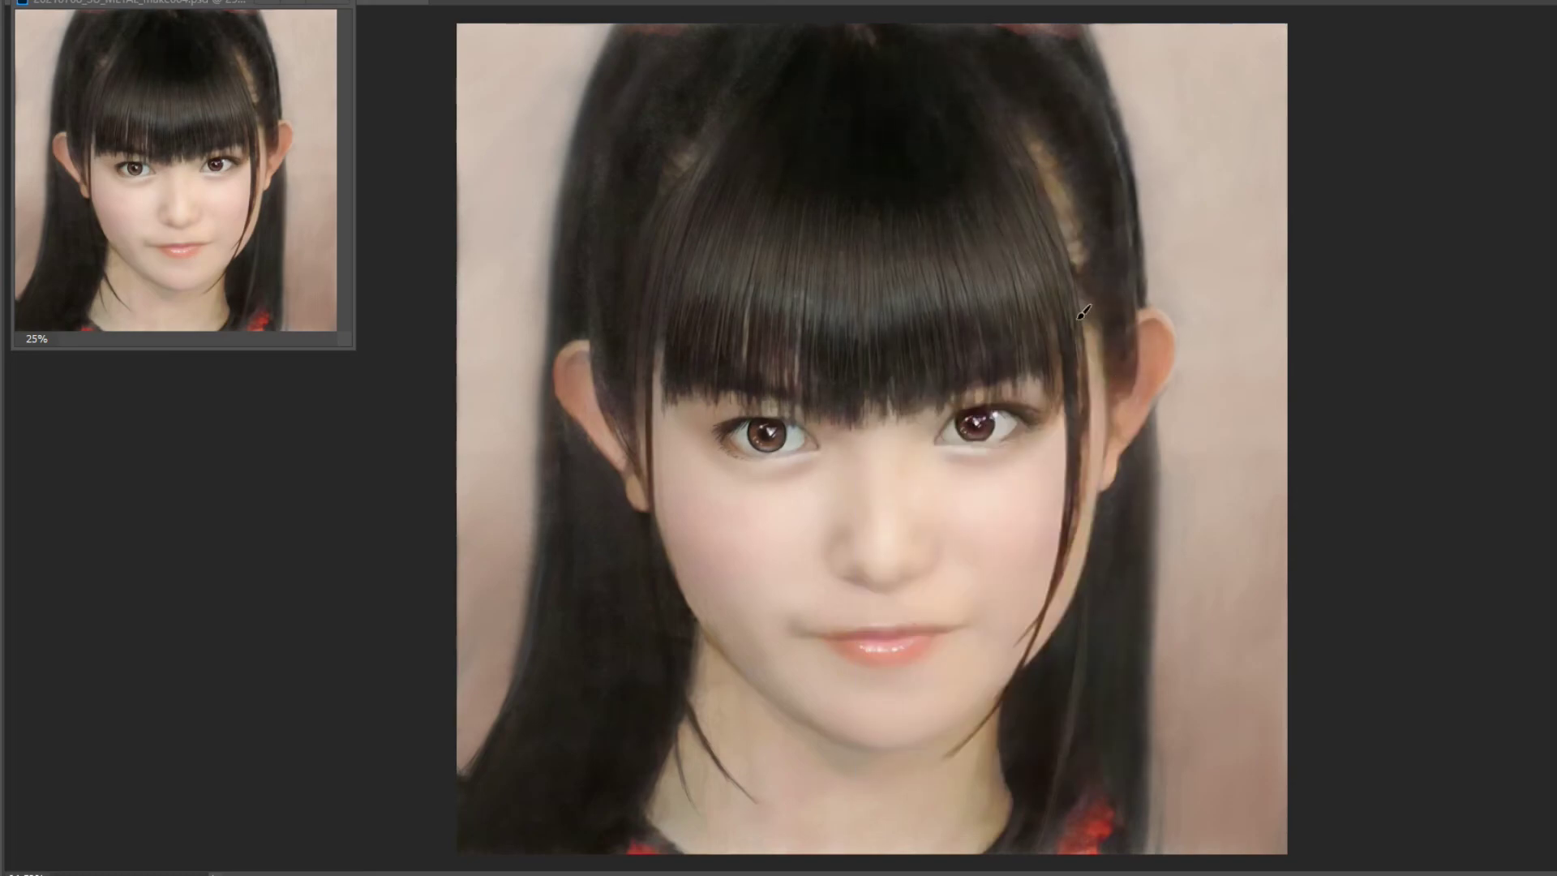
pyautogui.moveTo(689, 37); pyautogui.dragTo(644, 150)
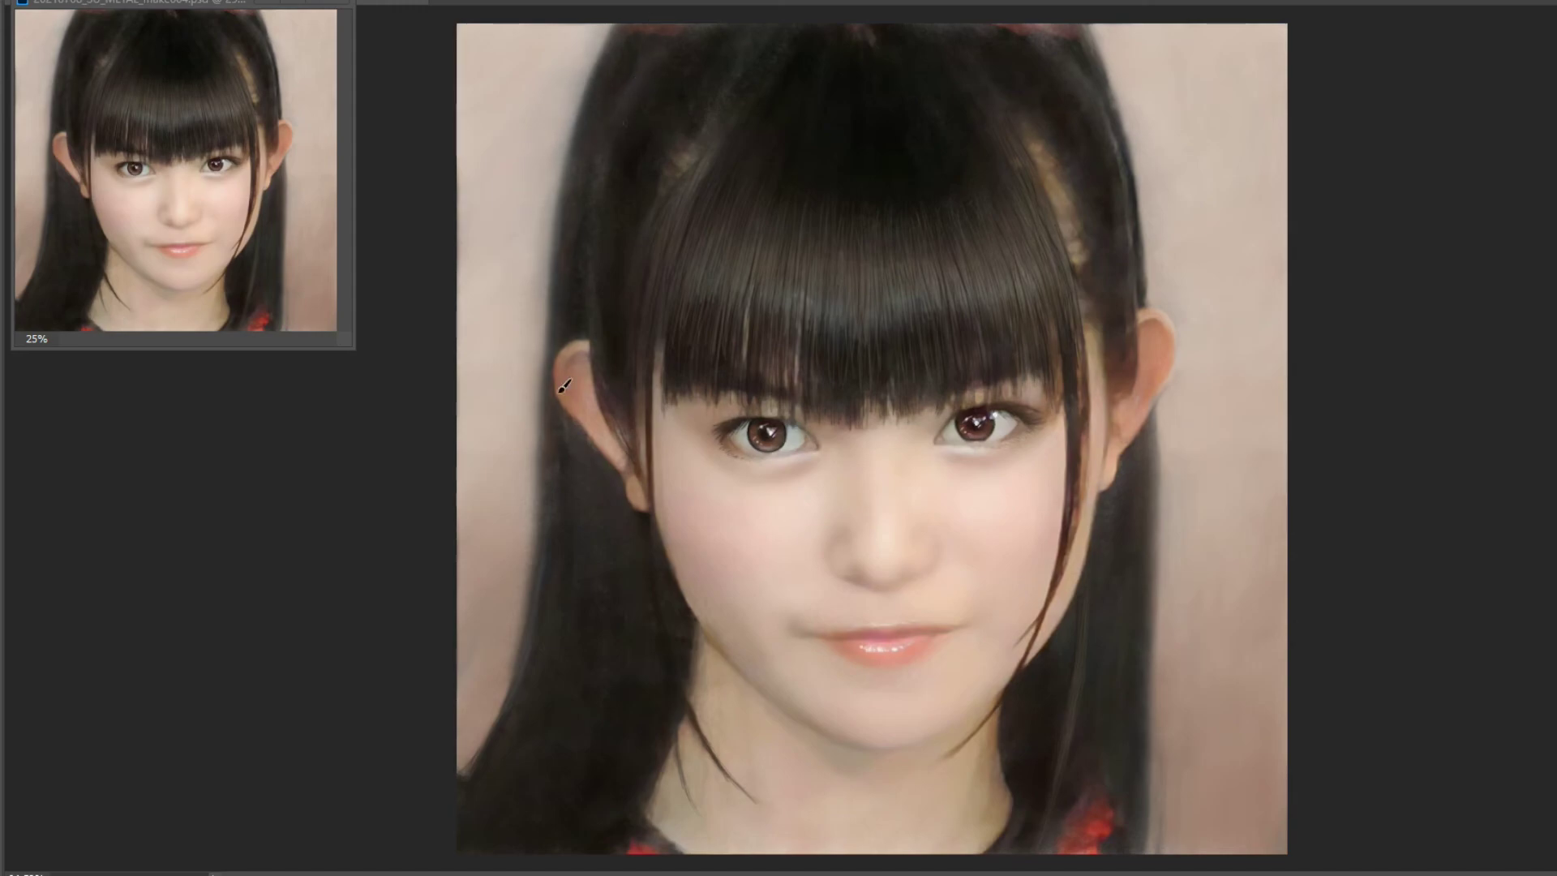
pyautogui.moveTo(1051, 793); pyautogui.dragTo(1058, 823)
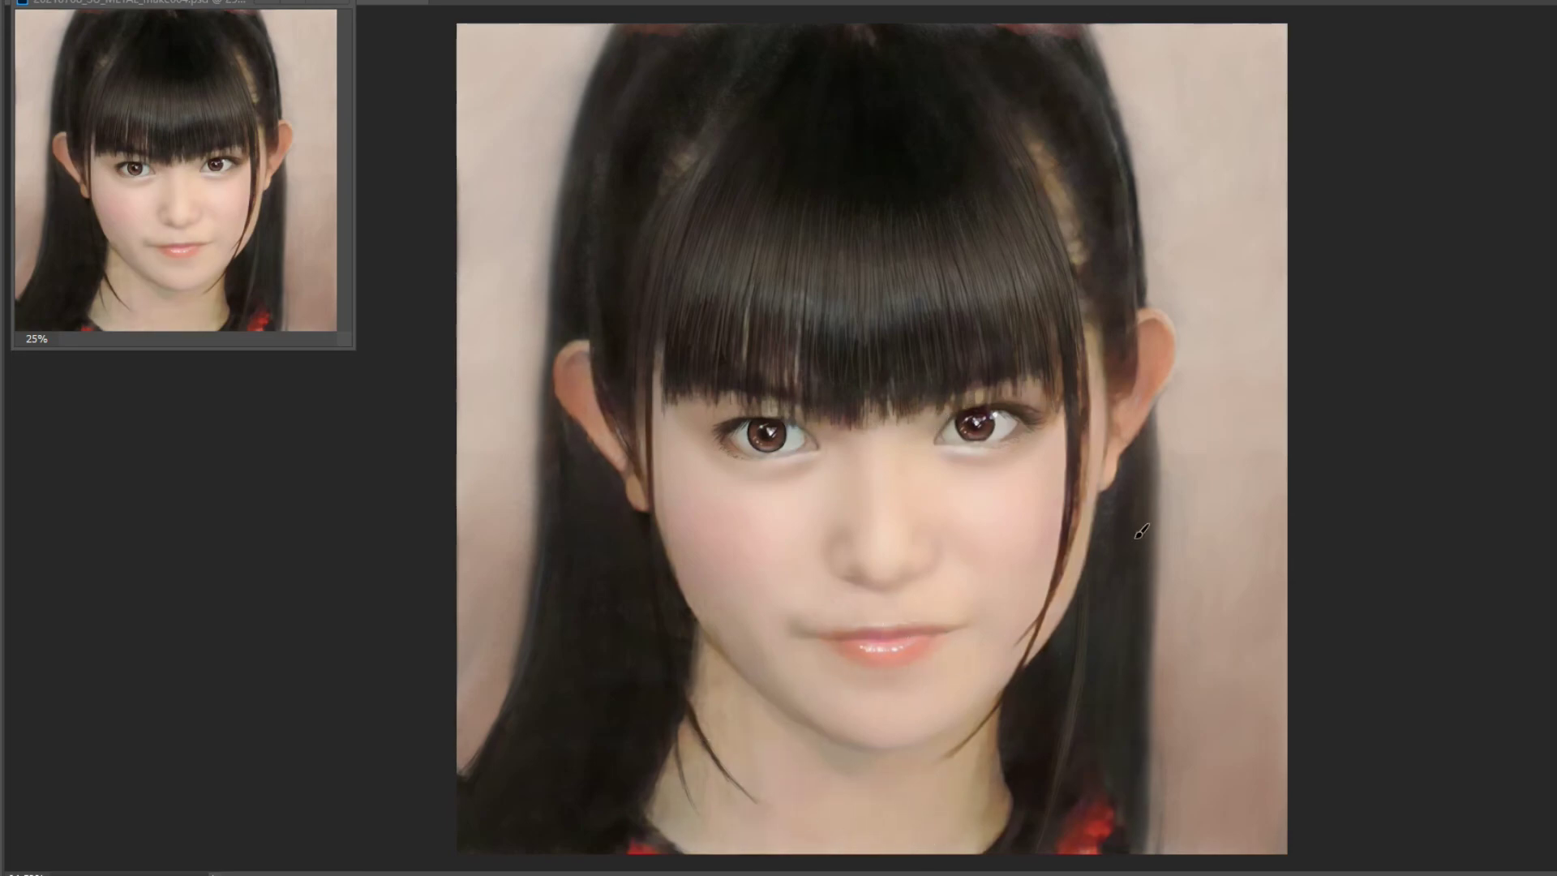
# Darken the top edge of the hair and the canvas's left edge.
pyautogui.moveTo(714, 105); pyautogui.dragTo(770, 32)
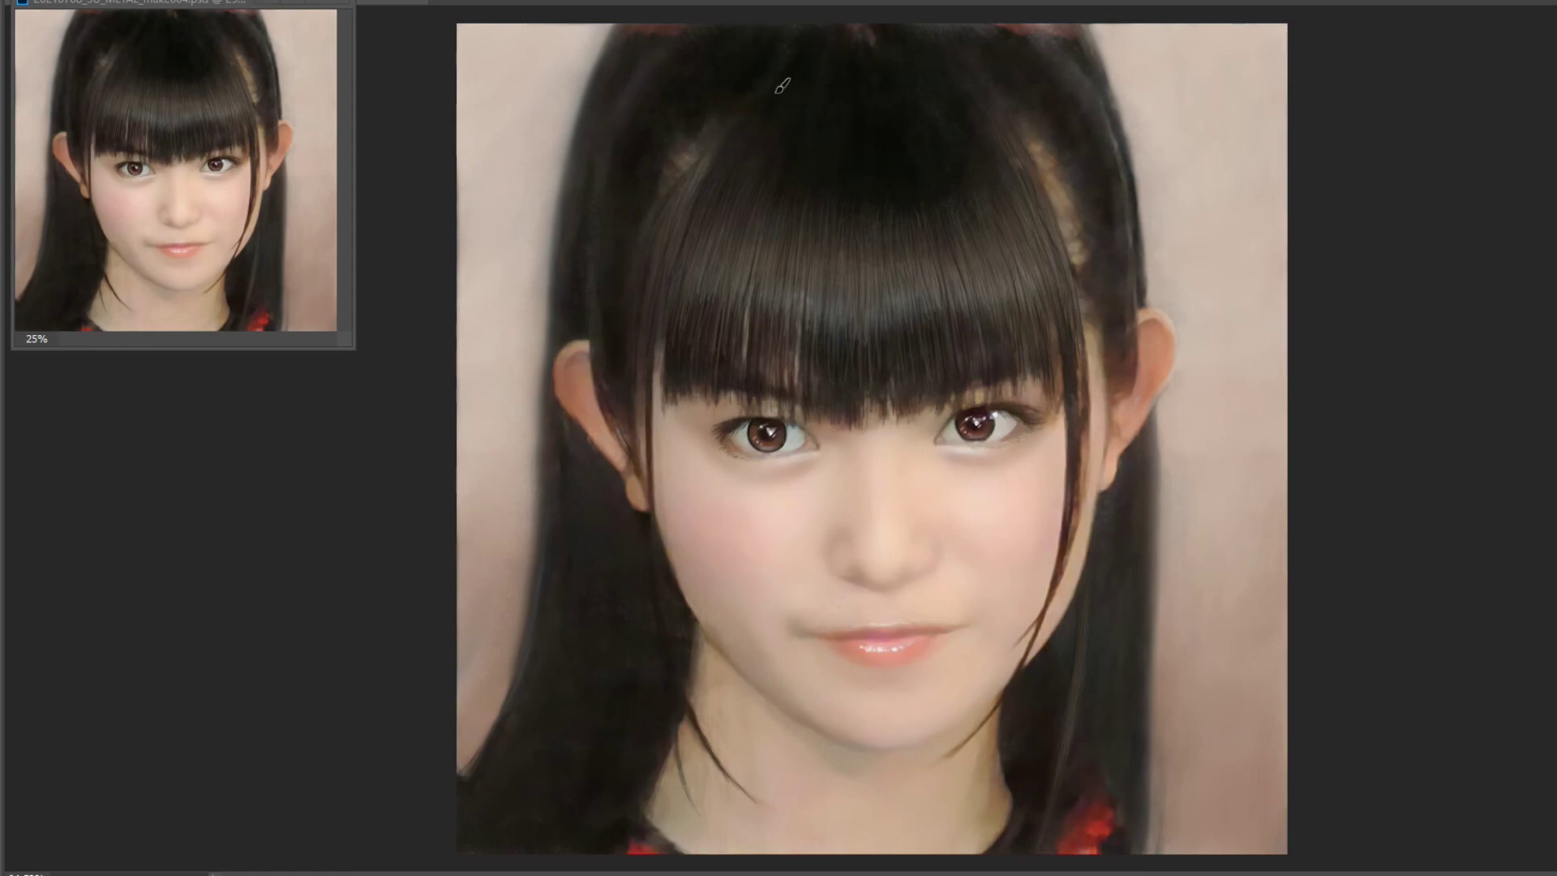
pyautogui.moveTo(876, 36); pyautogui.dragTo(1054, 41)
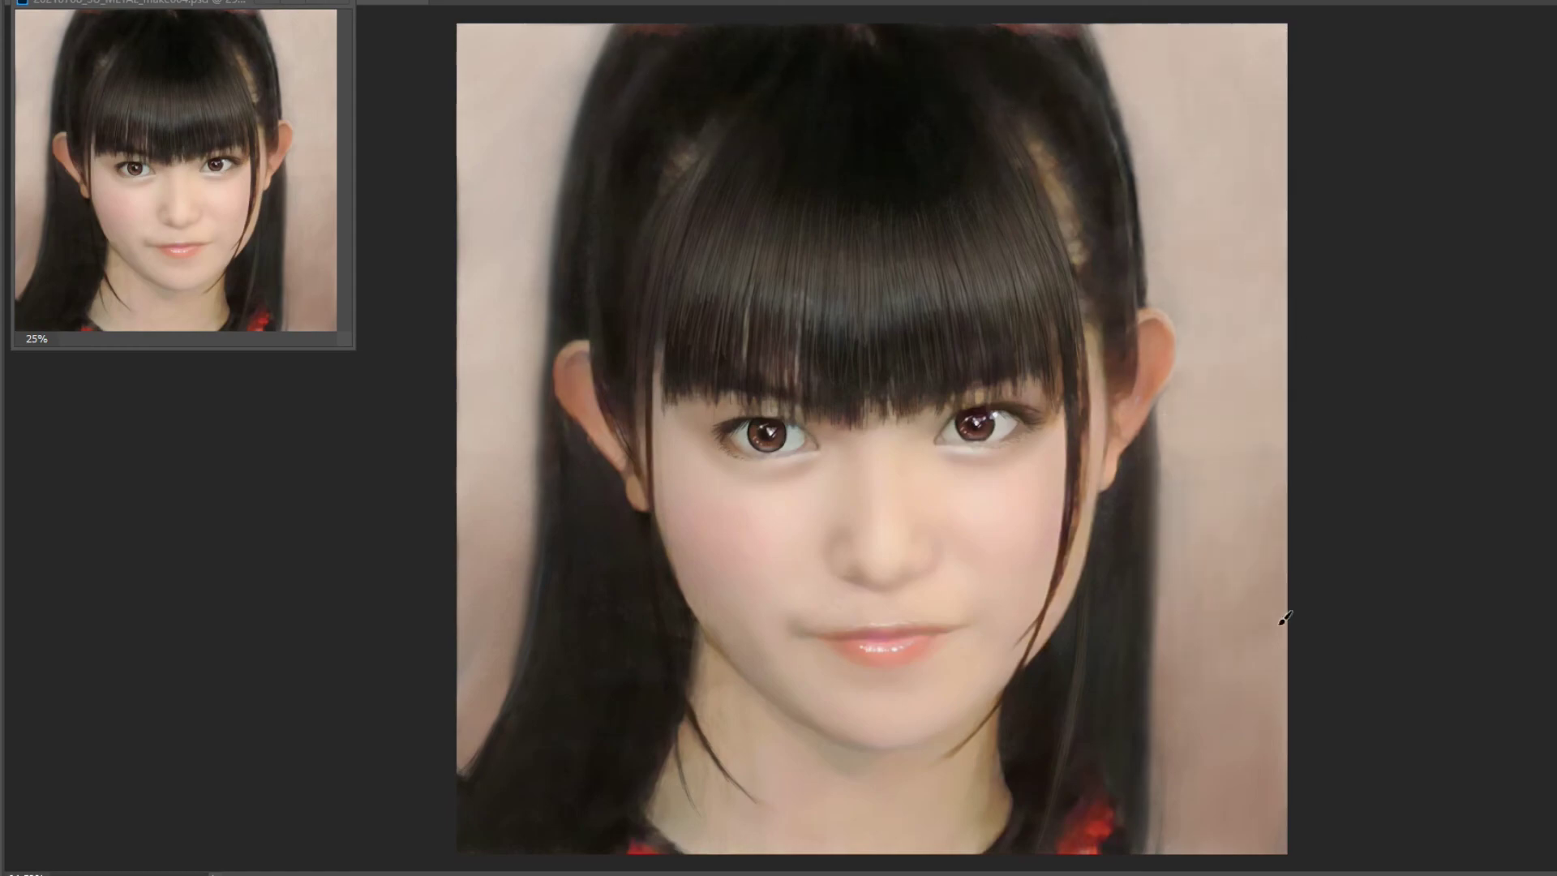
pyautogui.moveTo(534, 686)
pyautogui.mouseDown()
pyautogui.moveTo(462, 567)
pyautogui.moveTo(497, 243)
pyautogui.moveTo(478, 644)
pyautogui.mouseUp()
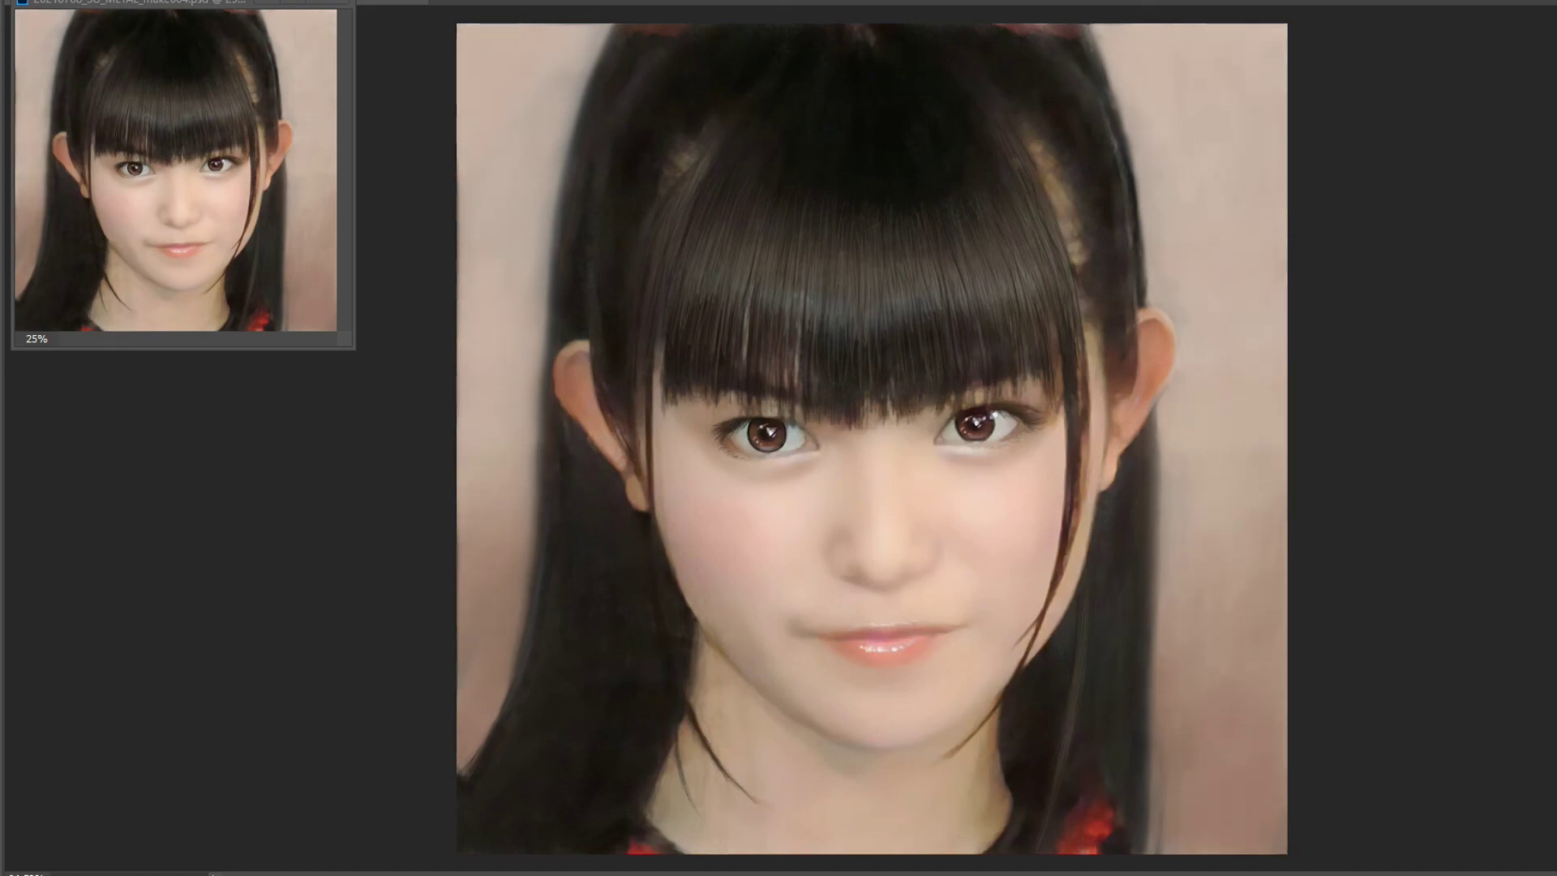
pyautogui.scroll(3, 974, 146)
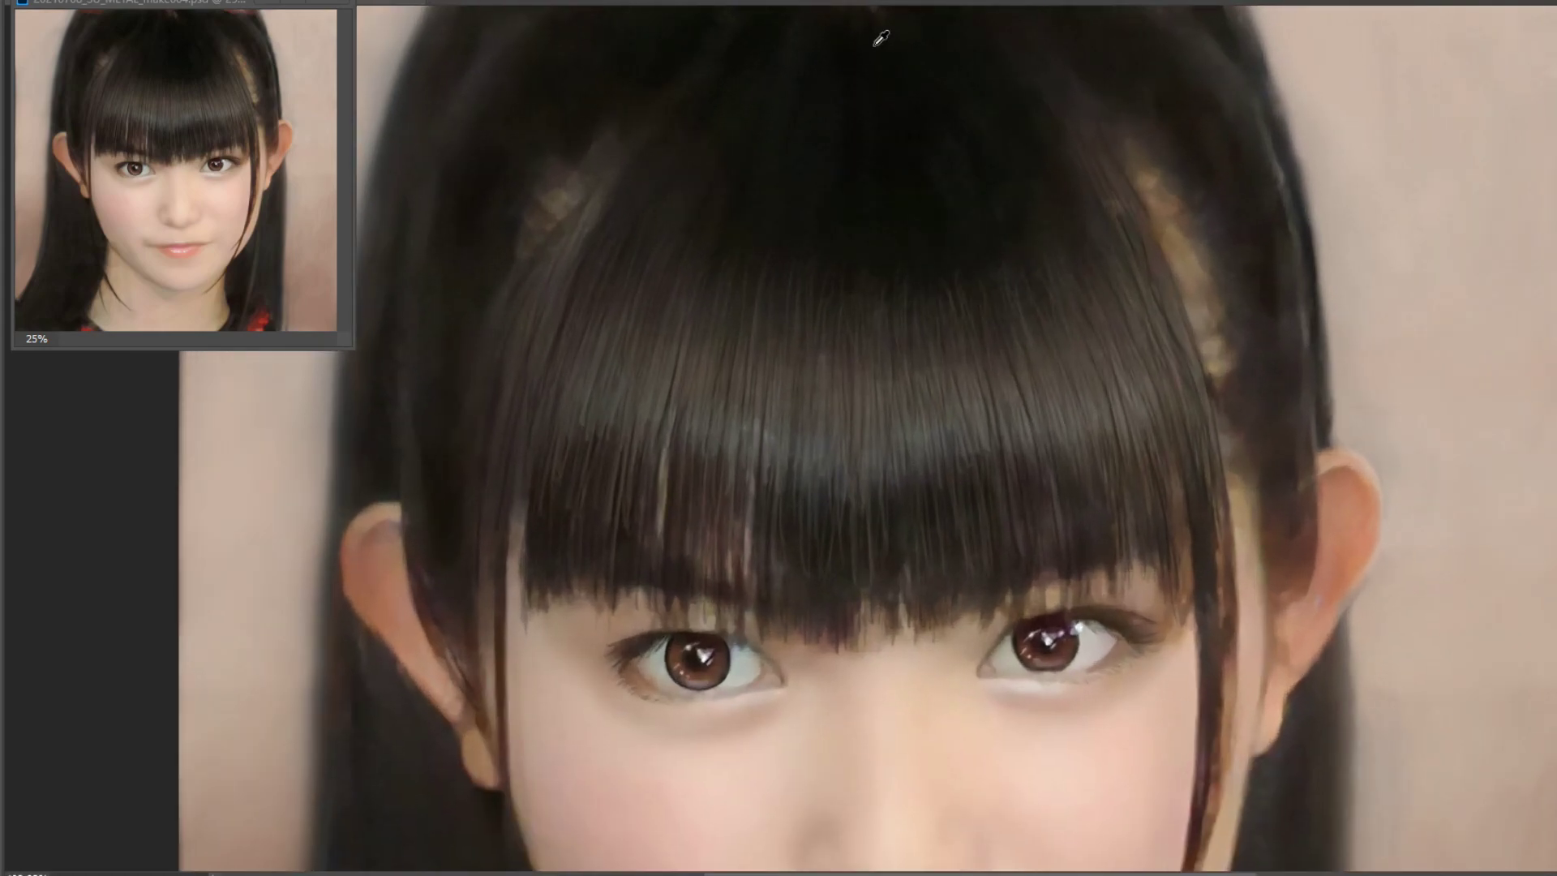
pyautogui.scroll(-2, 959, 438)
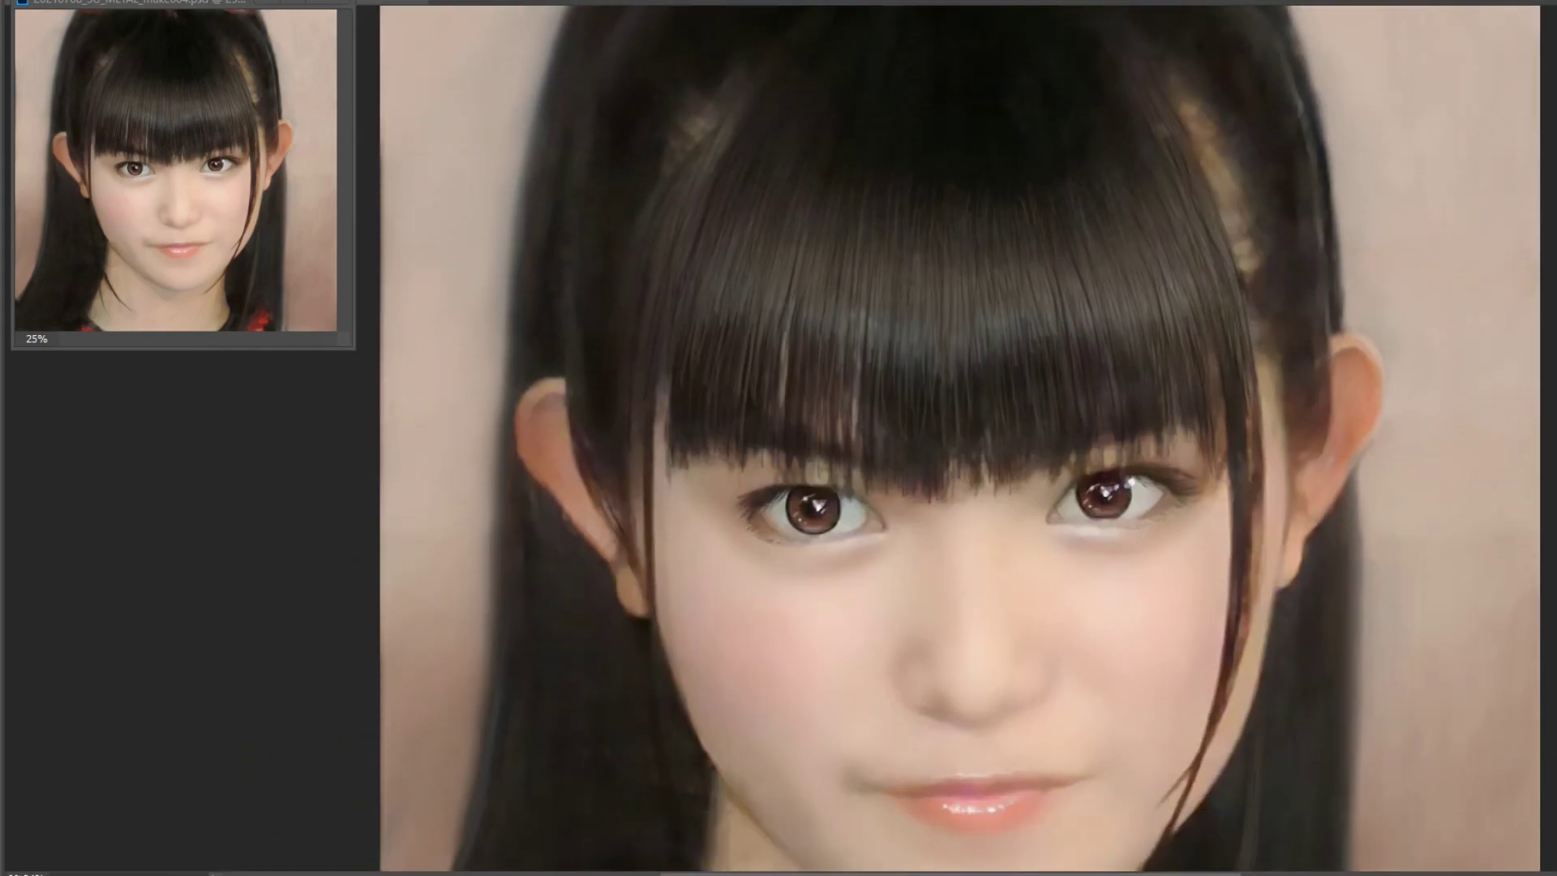
pyautogui.scroll(-1, 959, 438)
pyautogui.scroll(-1, 959, 438)
pyautogui.scroll(-1, 959, 438)
pyautogui.scroll(2, 959, 438)
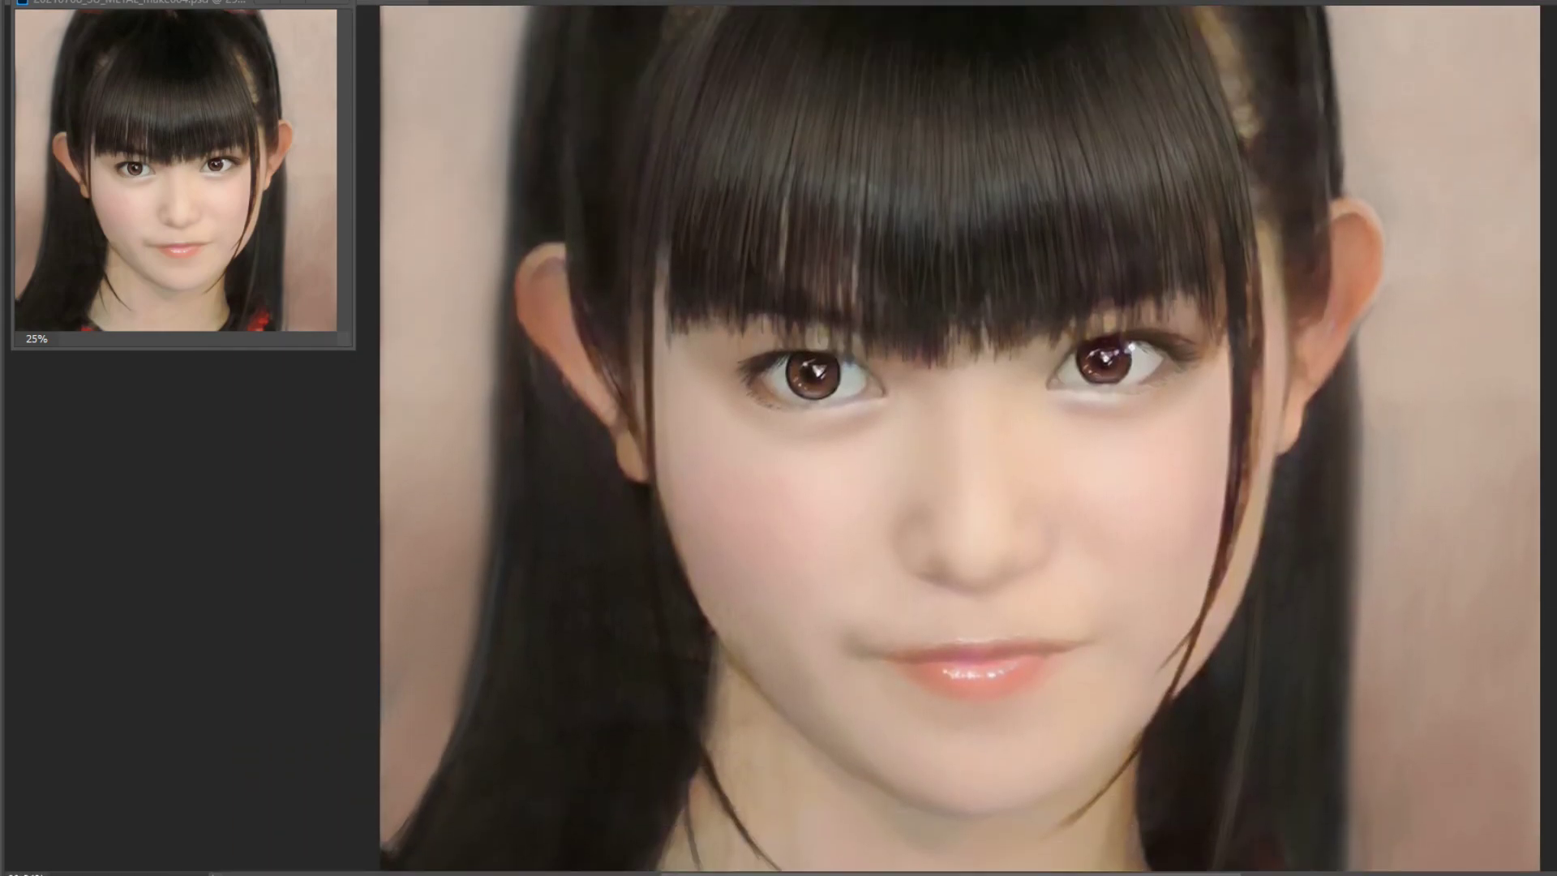
pyautogui.scroll(-2, 1404, 593)
pyautogui.scroll(-1, 1365, 566)
pyautogui.scroll(1, 1425, 584)
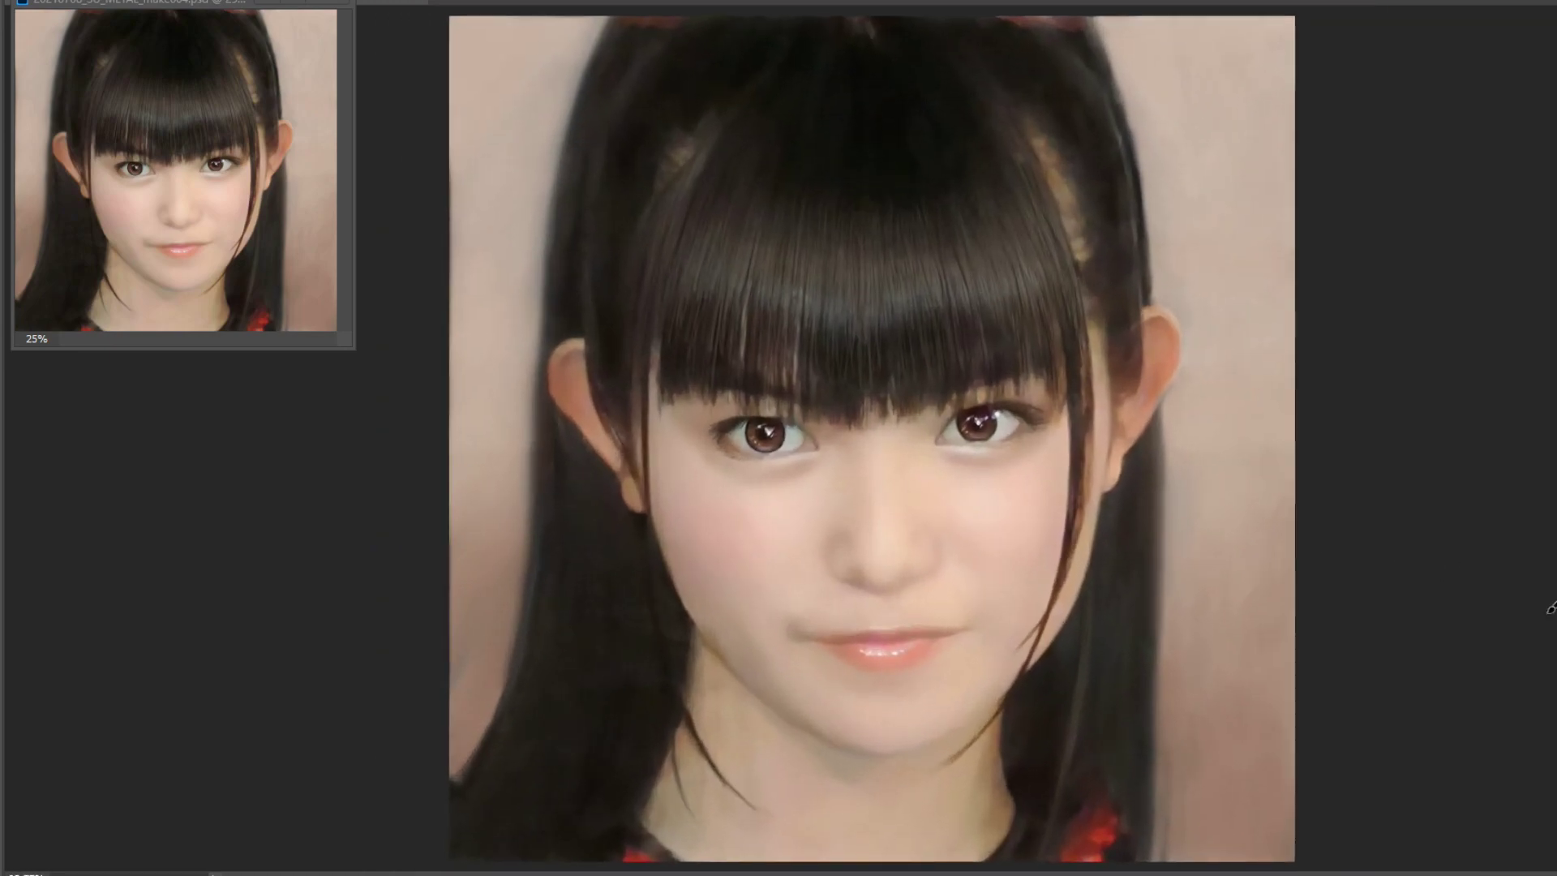